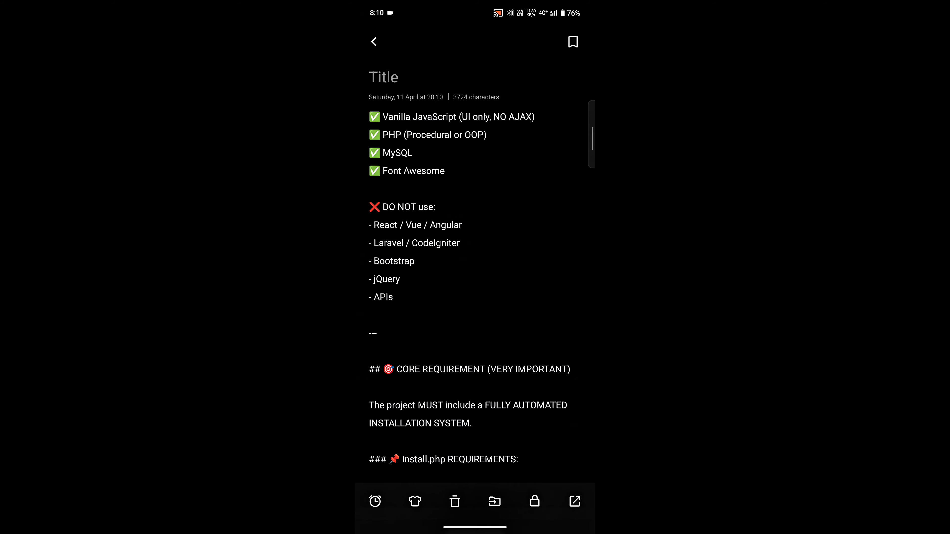
Open a fresh Claude chat at claude.ai/new in Chrome
click(539, 102)
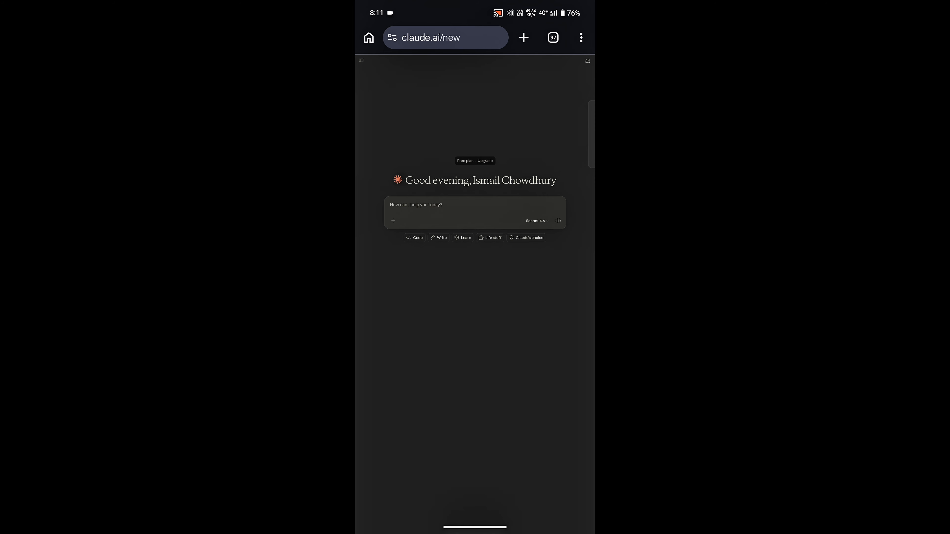
Paste the copied HD Cinema PHP/MySQL movie-site prompt into Claude and send it
click(454, 200)
click(434, 343)
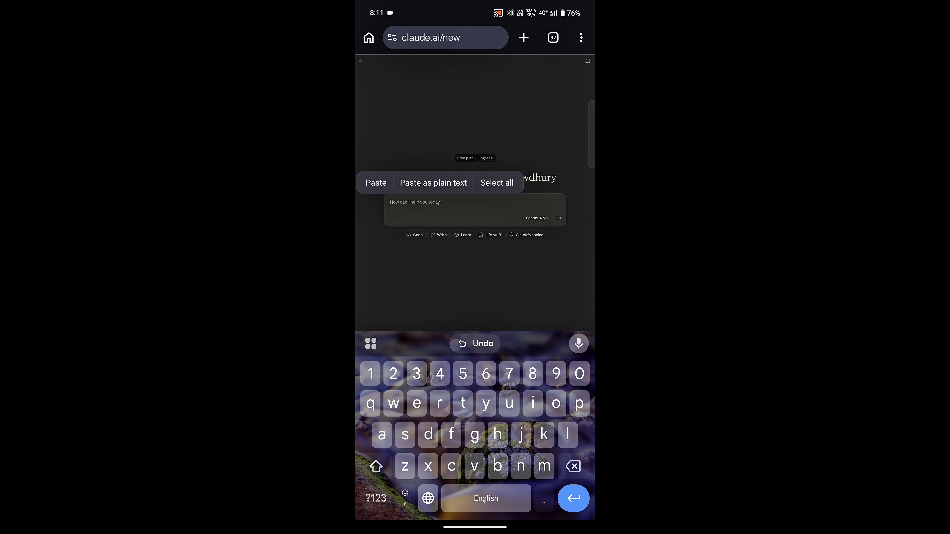
click(557, 308)
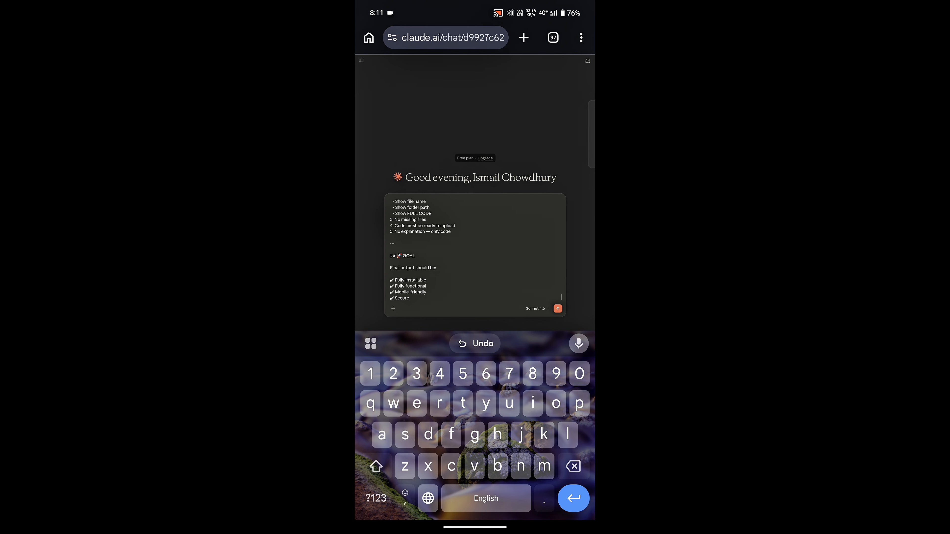
click(502, 217)
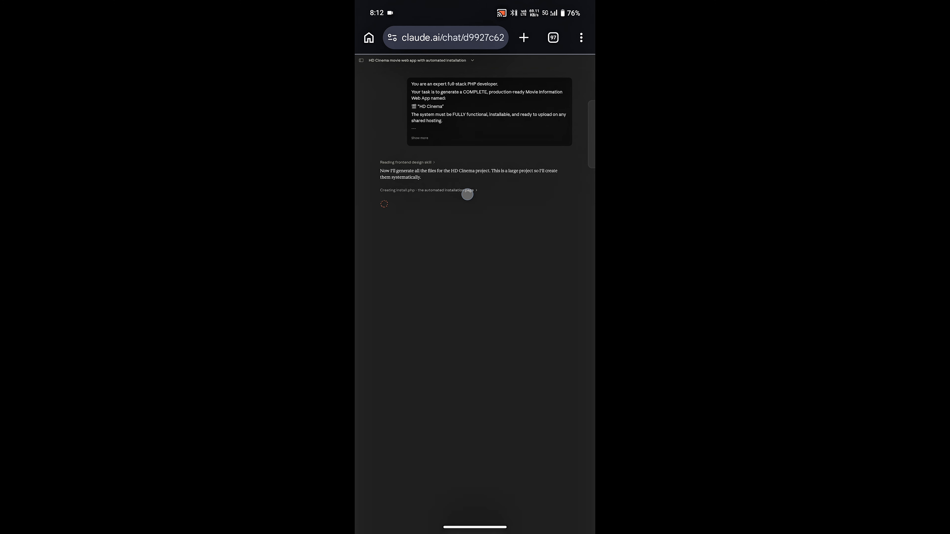
Watch install.php stream, then follow config.php, header.php and bottom.php being generated
click(467, 194)
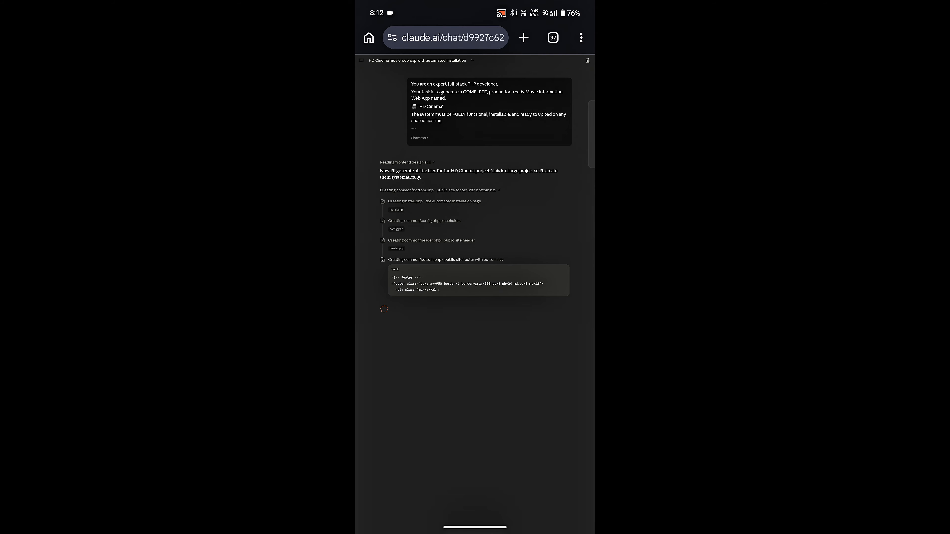
scroll(517, 333, down, 1)
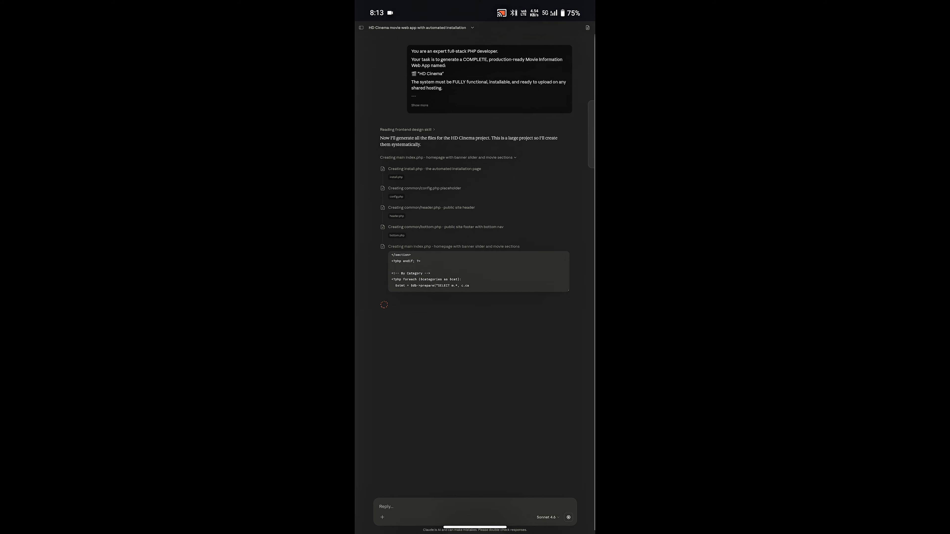
Preview the generated install.php, bottom.php and index.php files in the side panel
click(396, 176)
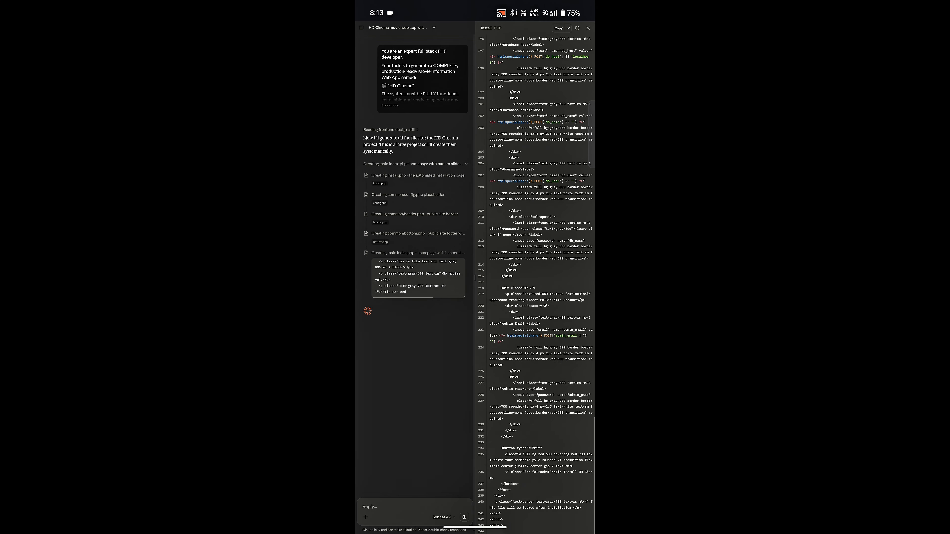
click(379, 242)
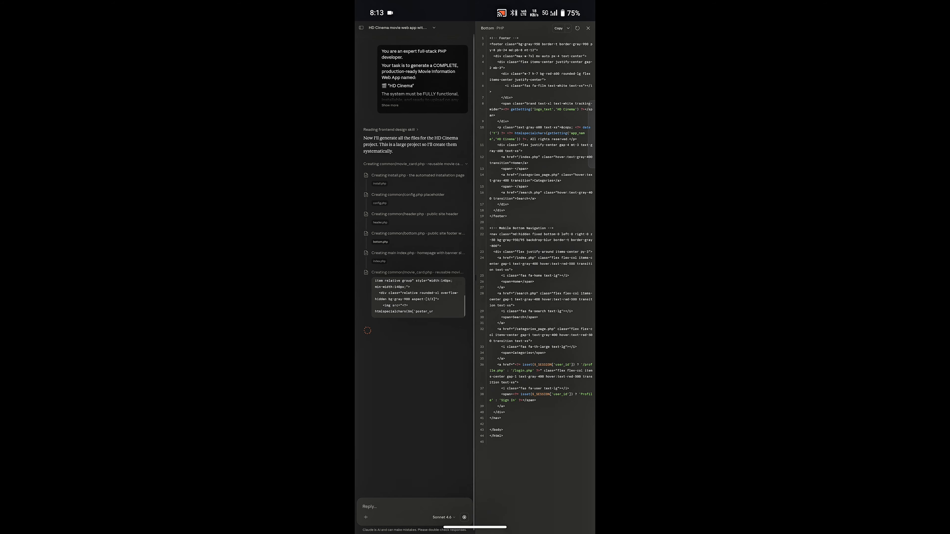
click(379, 261)
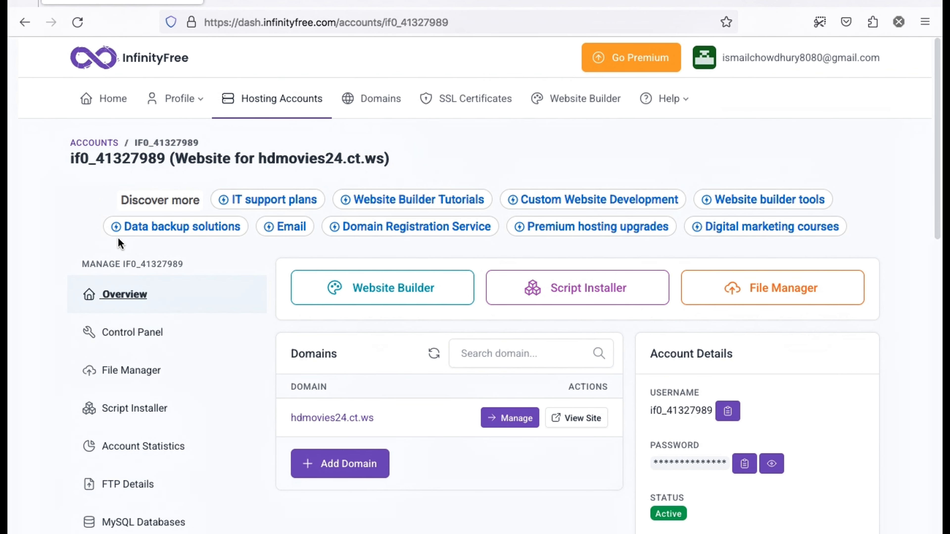
Open the InfinityFree hosting control panel in a new tab
scroll(279, 227, down, 3)
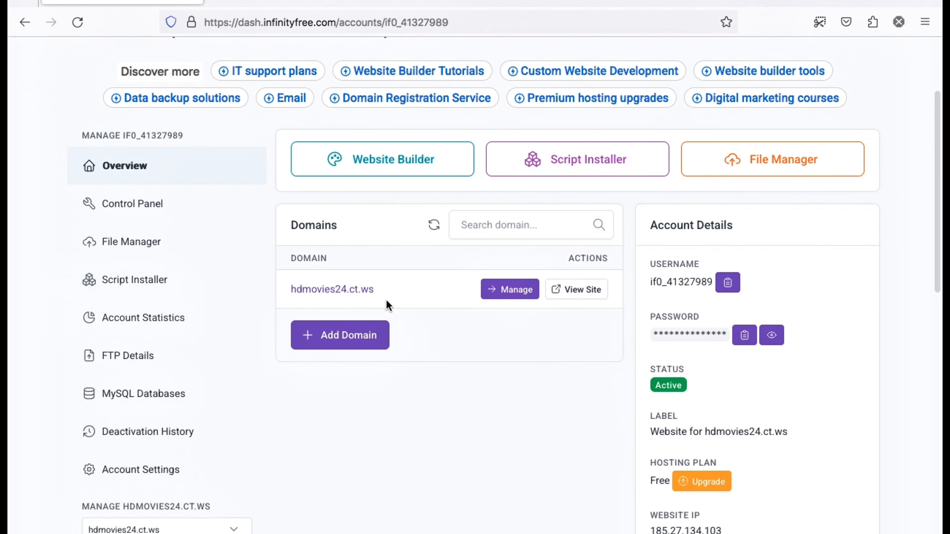
right_click(146, 201)
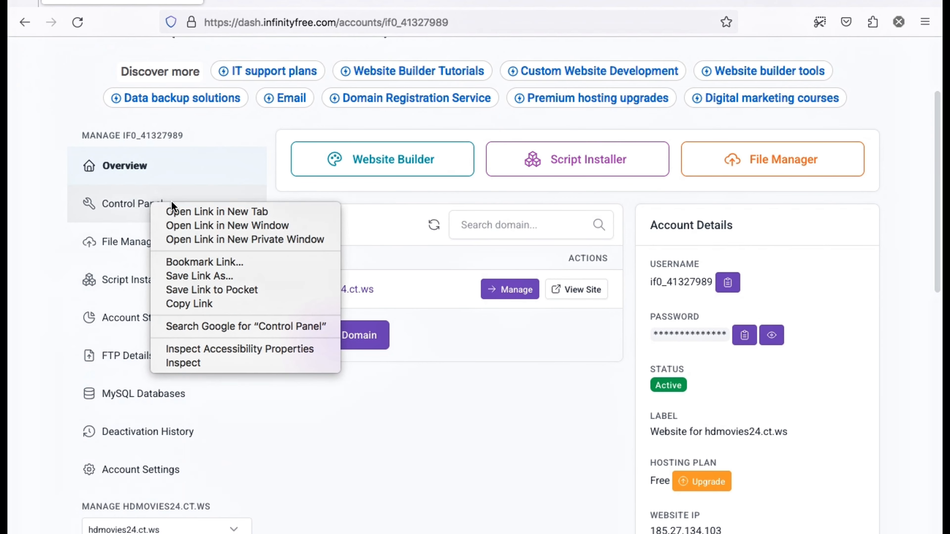
click(207, 211)
click(252, 1)
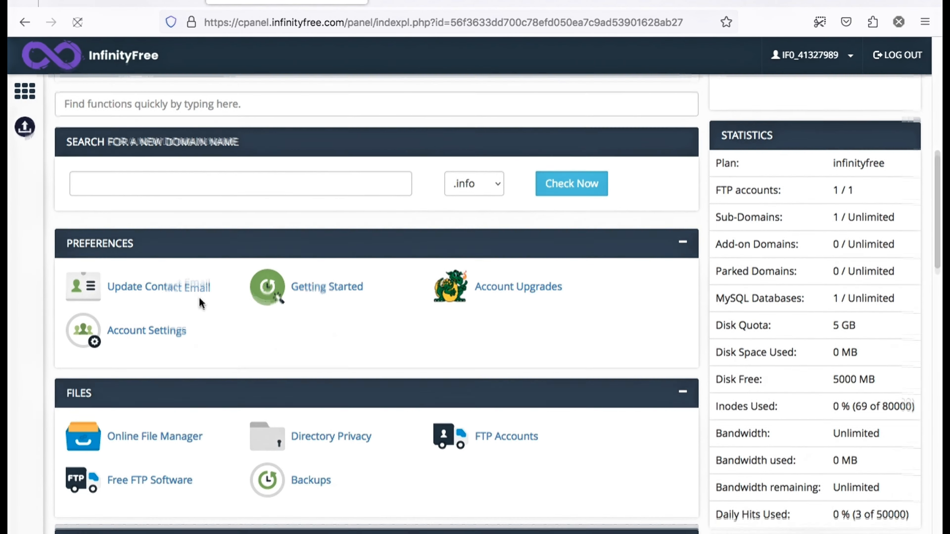
Launch the Online File Manager, then go to the MySQL Databases page
scroll(124, 330, down, 2)
click(131, 356)
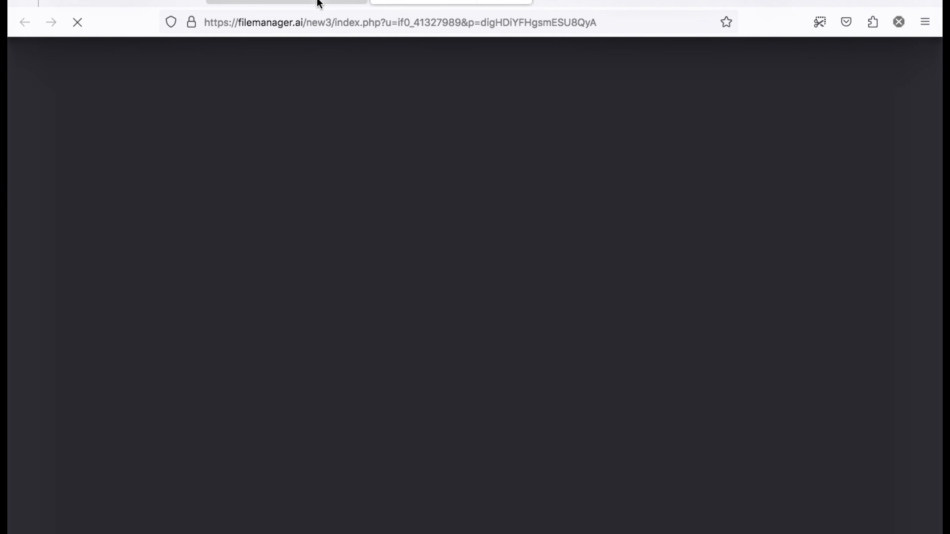
click(318, 2)
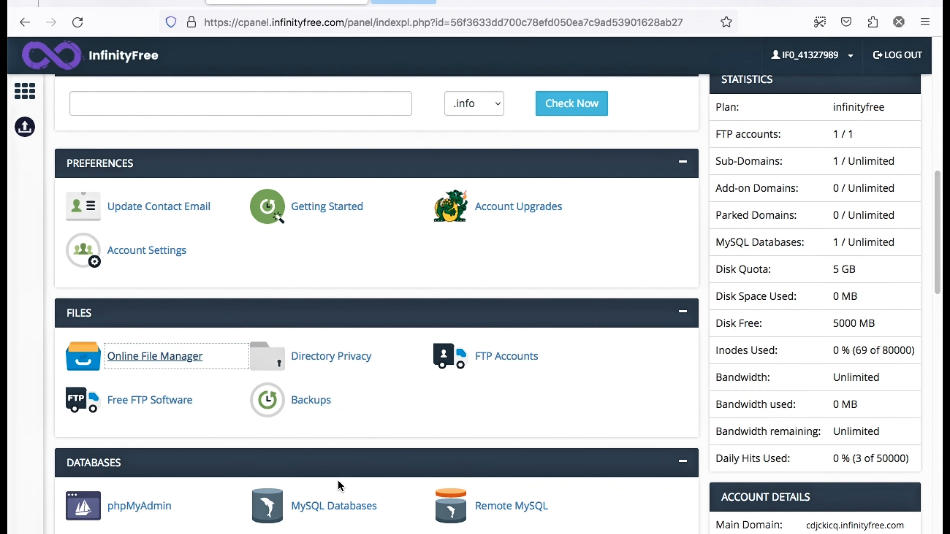
click(333, 505)
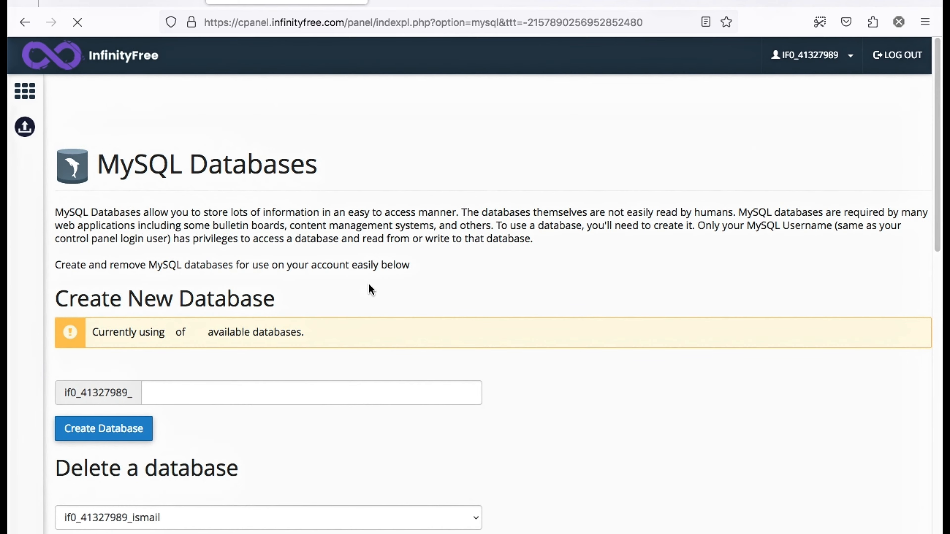
Remove the existing MySQL database and recreate it under the previously used name
scroll(262, 292, down, 8)
click(118, 257)
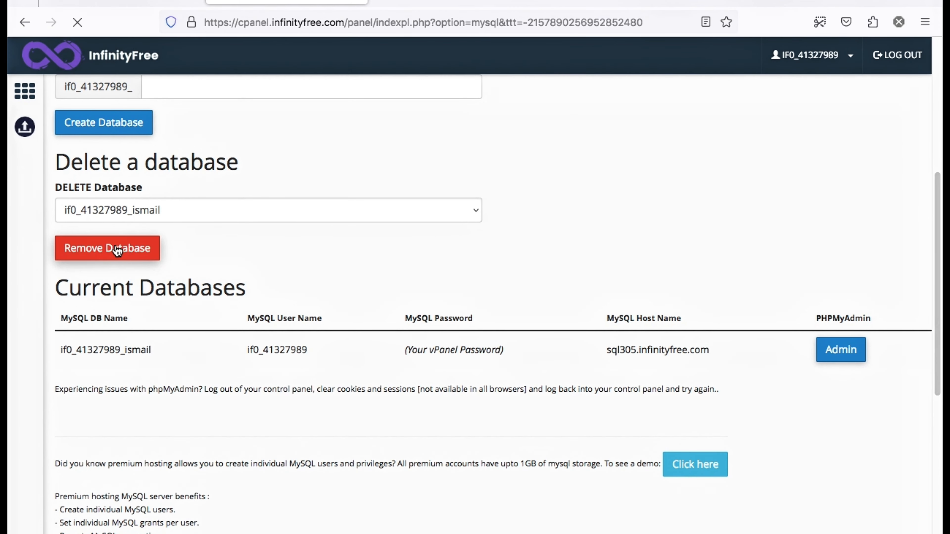
scroll(262, 232, down, 5)
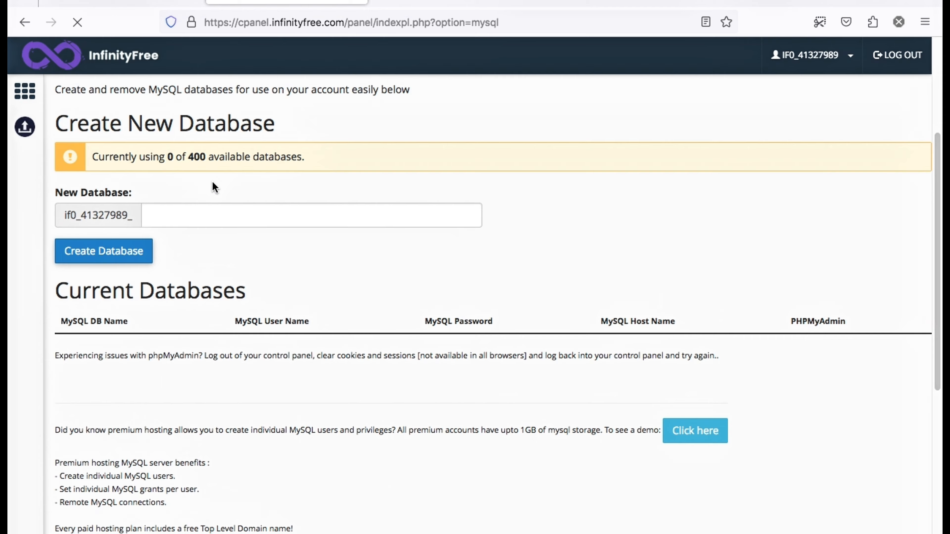
click(208, 216)
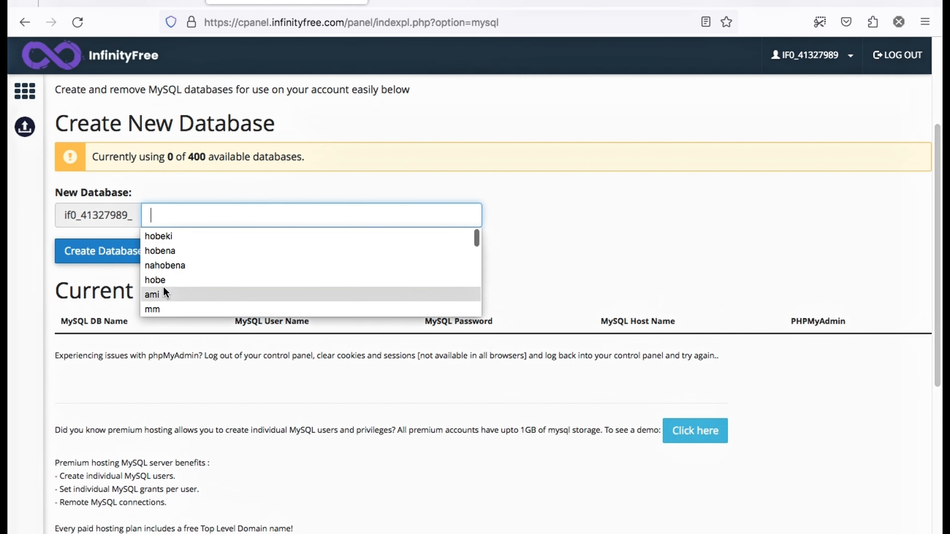
text(i)
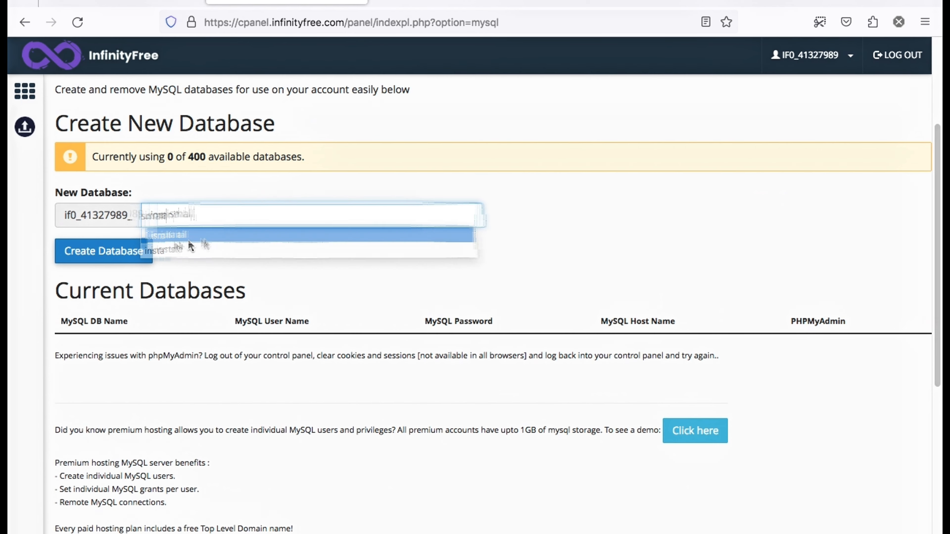
click(157, 236)
click(106, 255)
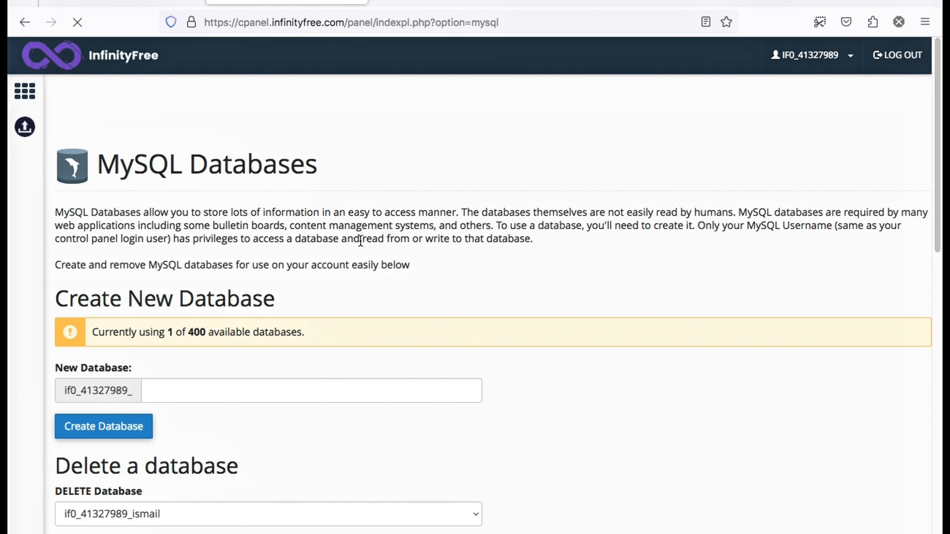
Enter another database name in the New Database field, then clear it again
scroll(208, 293, down, 5)
click(236, 105)
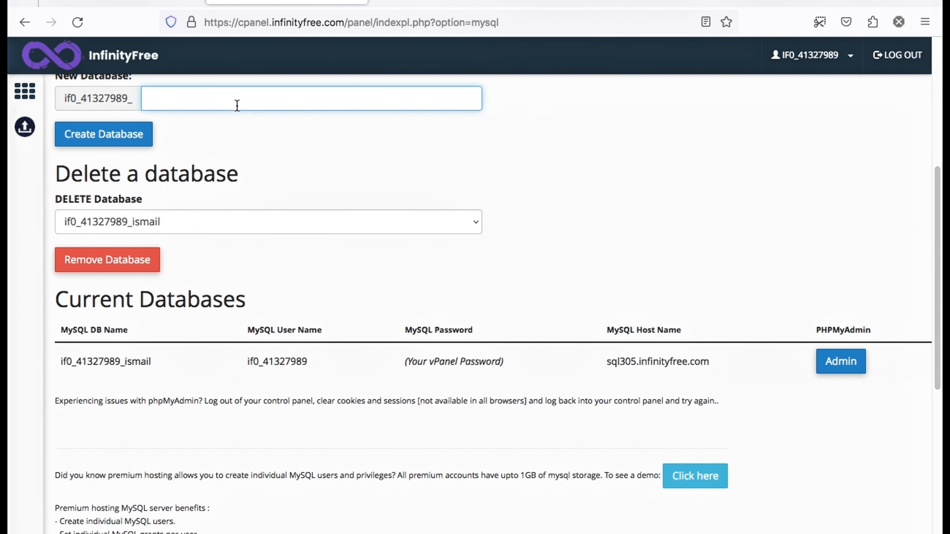
text(ismail)
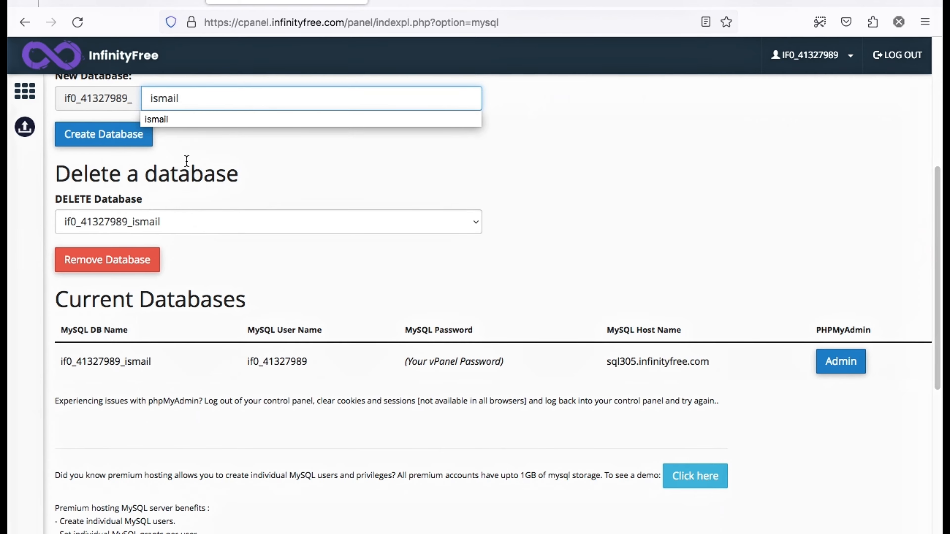
click(186, 149)
click(231, 98)
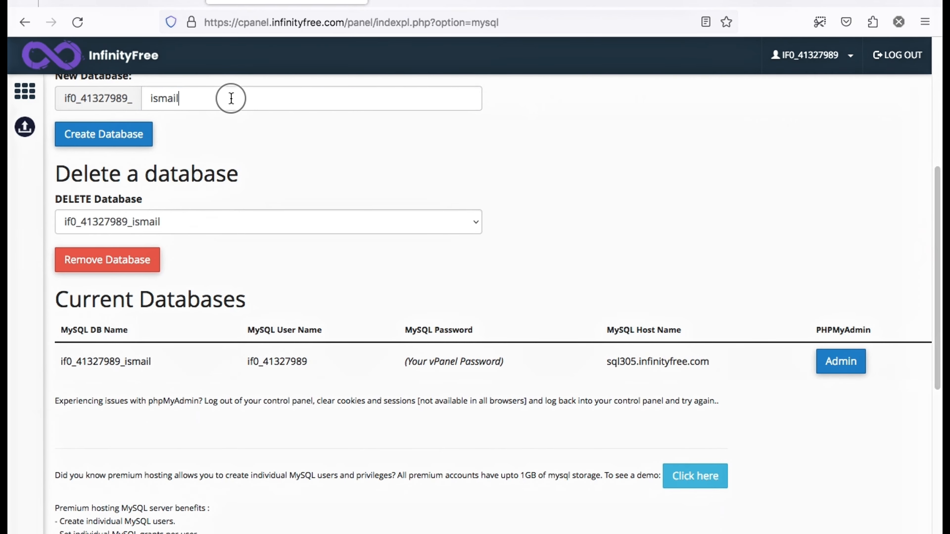
text(45)
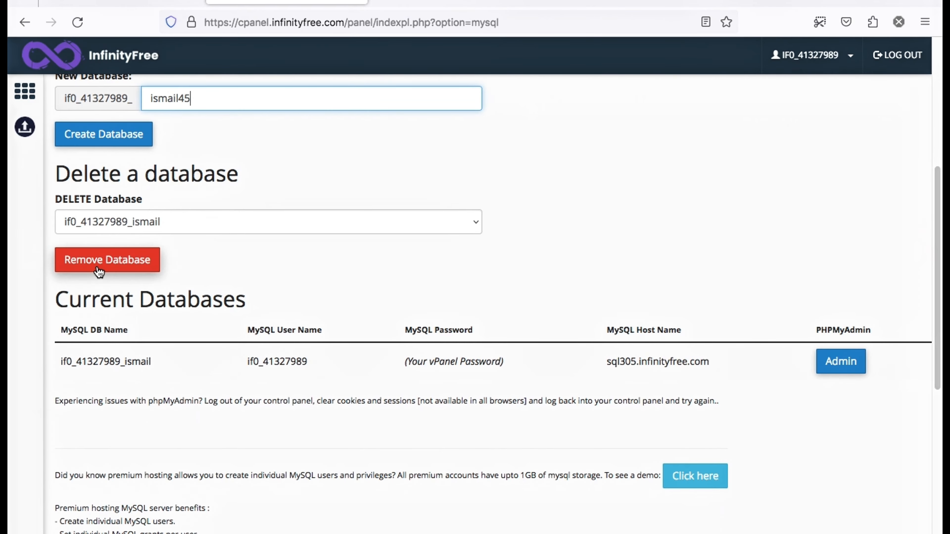
click(105, 185)
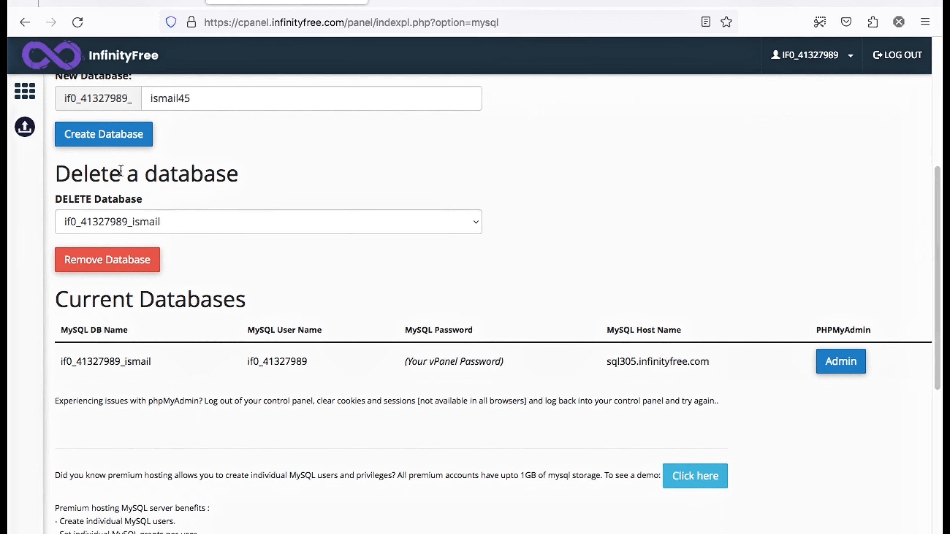
click(86, 98)
key(BackSpace)
click(423, 164)
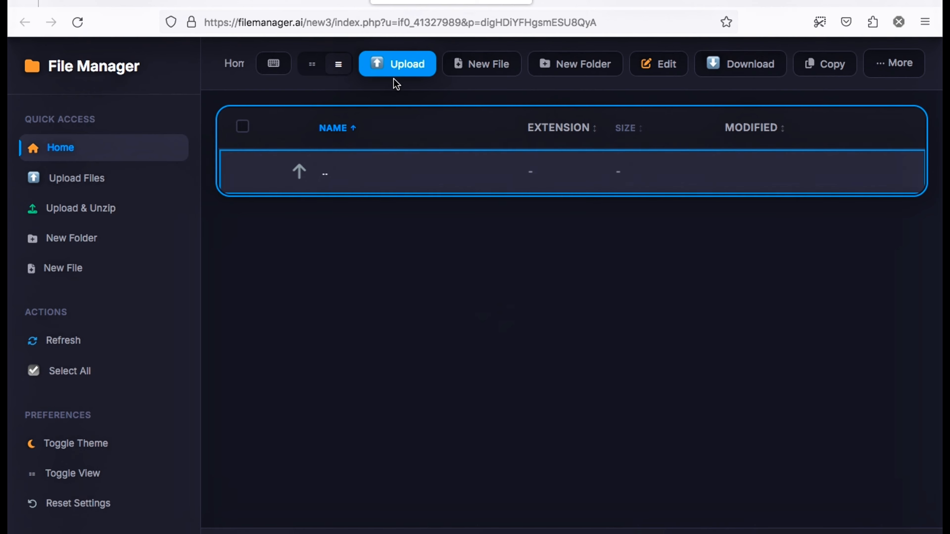
Upload and extract adept-cinema.zip onto the site
click(400, 62)
click(472, 252)
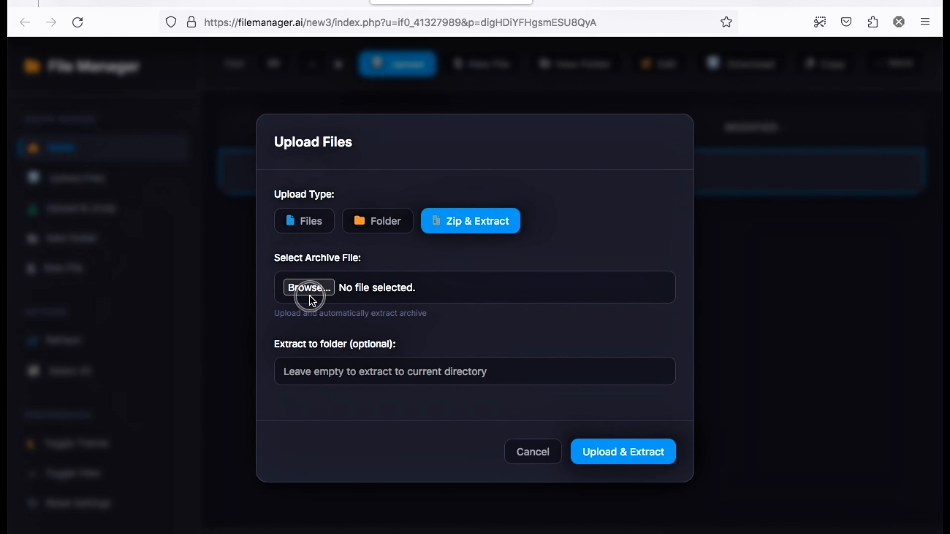
click(307, 289)
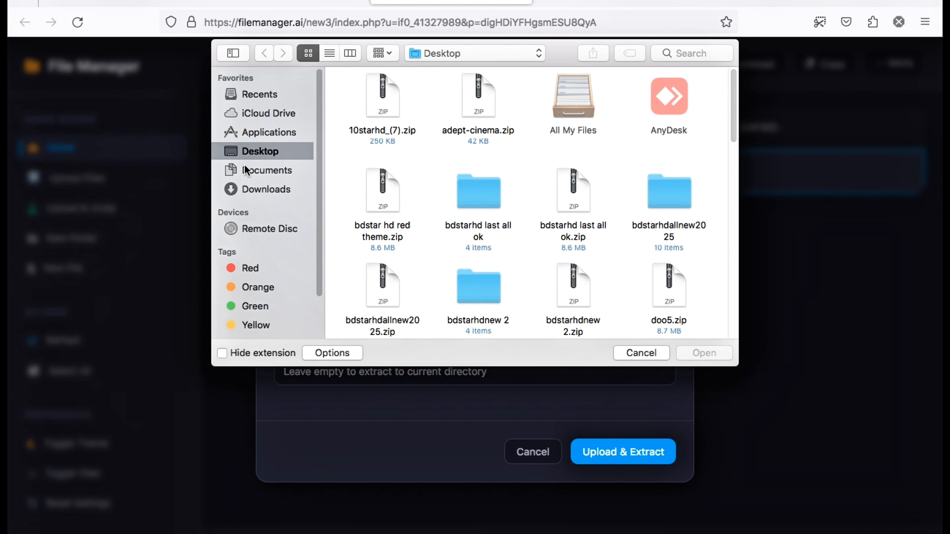
click(465, 101)
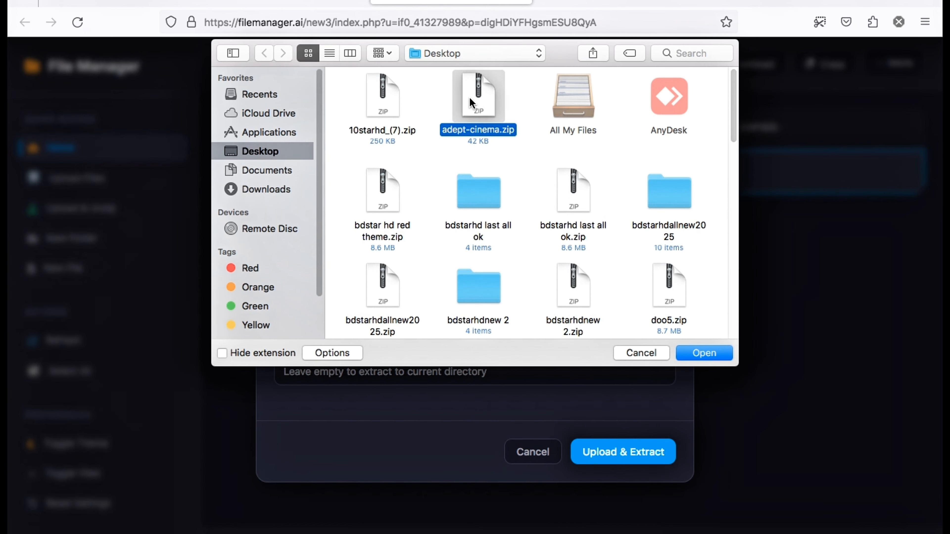
click(718, 353)
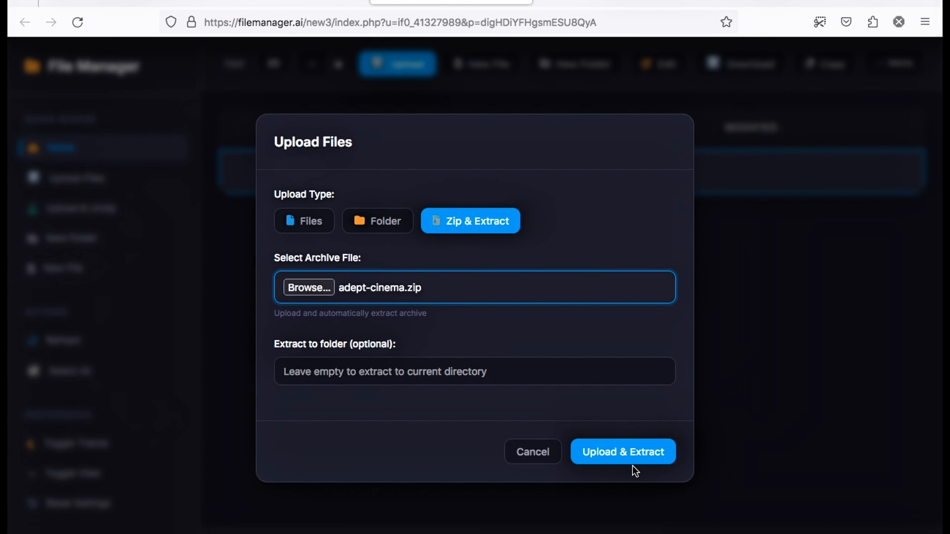
click(631, 449)
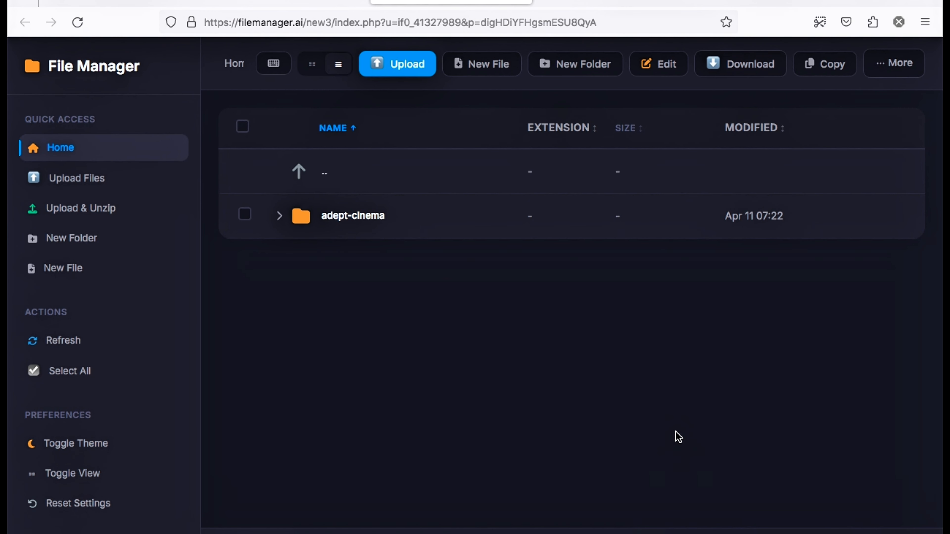
Move all 12 items from the adept-cinema folder into htdocs
click(388, 216)
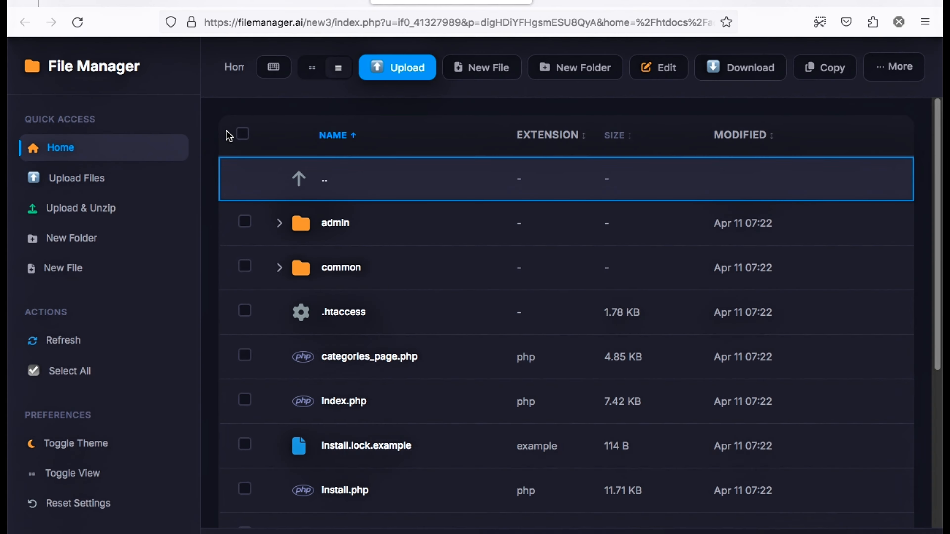
click(242, 134)
right_click(520, 282)
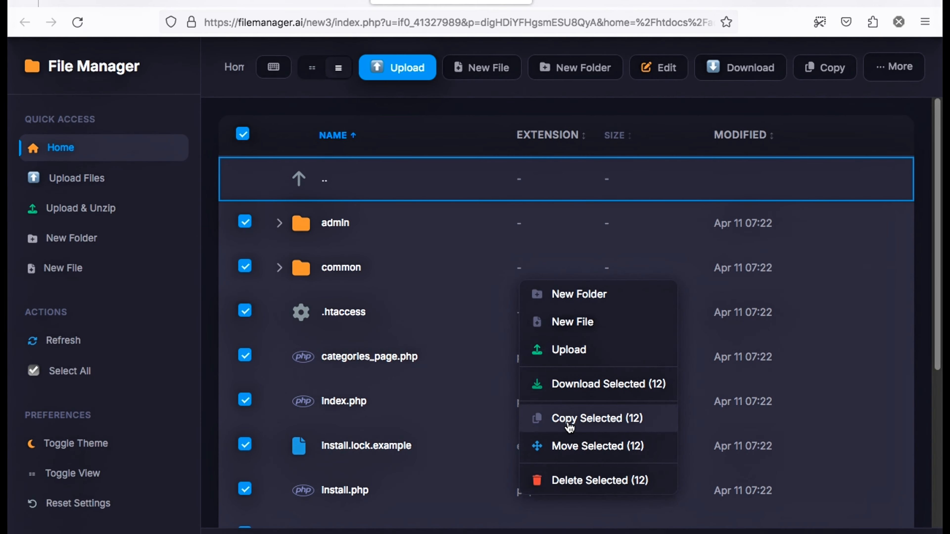
click(568, 446)
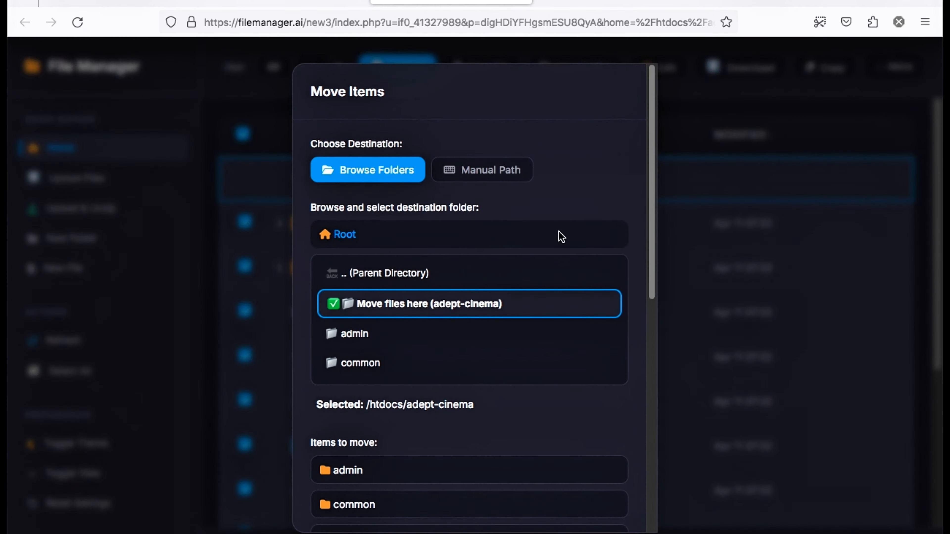
click(340, 234)
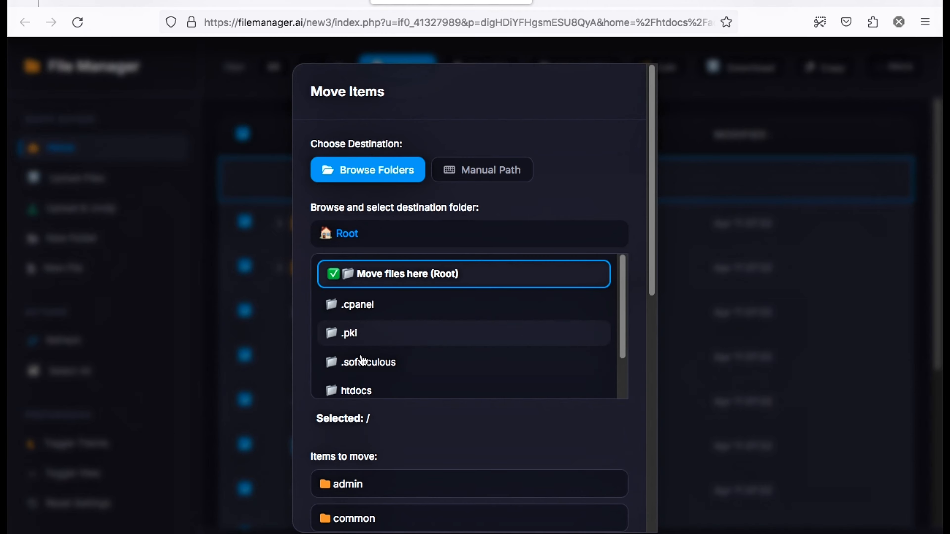
click(350, 389)
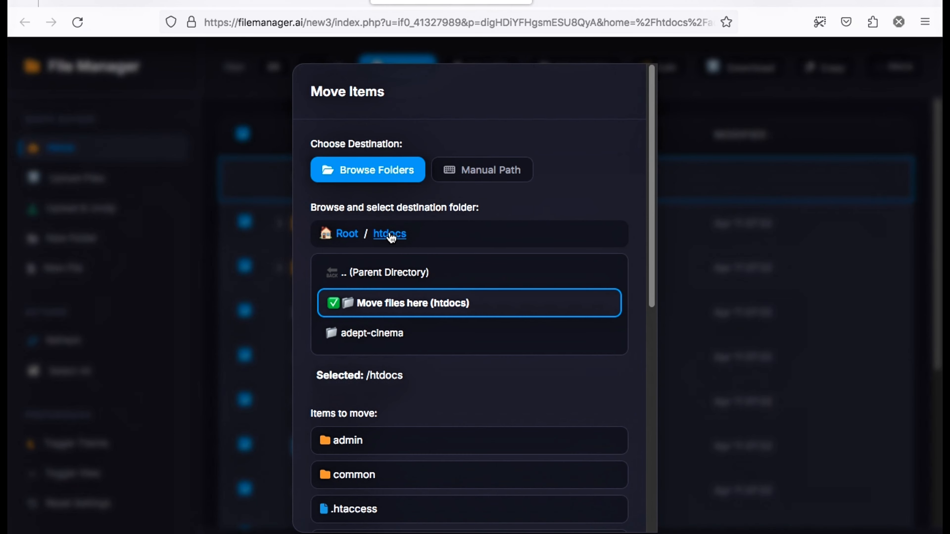
scroll(487, 234, down, 10)
click(608, 511)
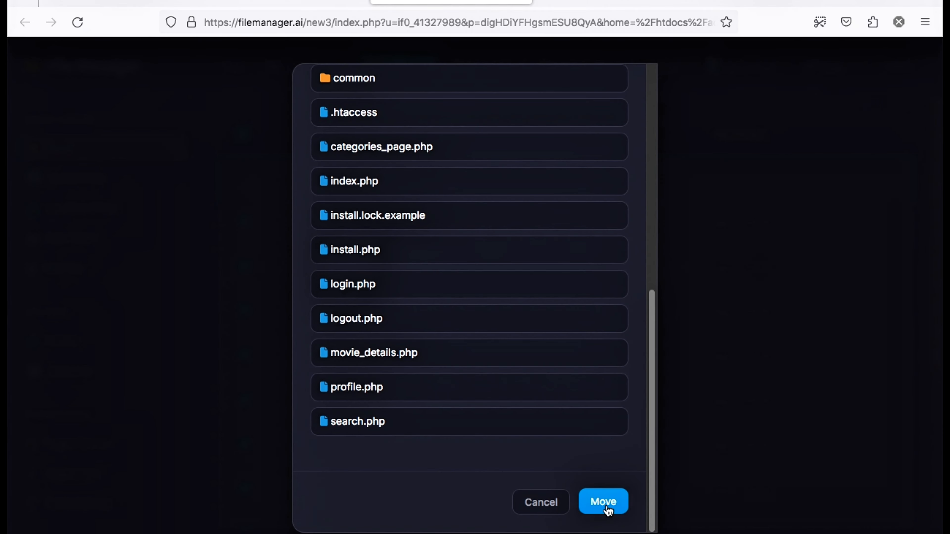
Copy the full database name from the InfinityFree MySQL Databases page
click(258, 2)
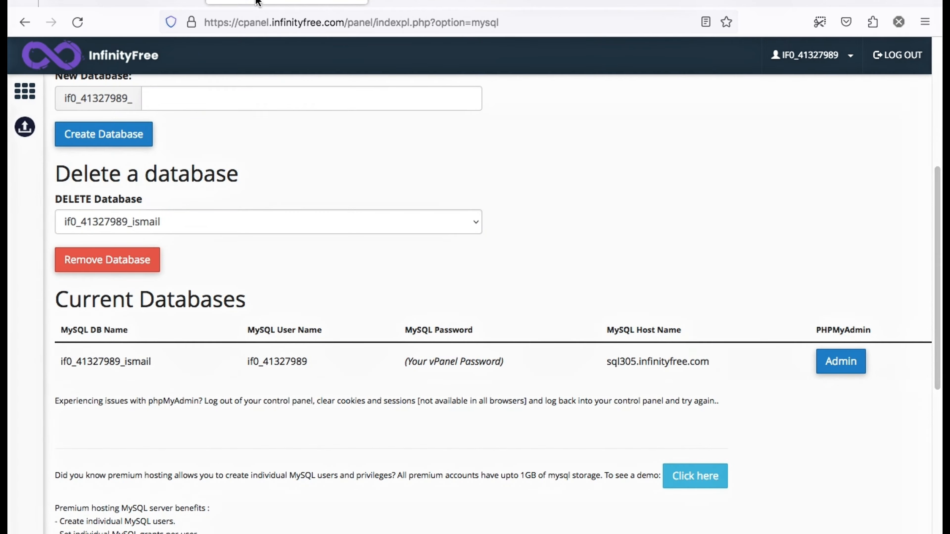
drag(152, 360, 41, 360)
click(95, 362)
double_click(129, 364)
right_click(129, 363)
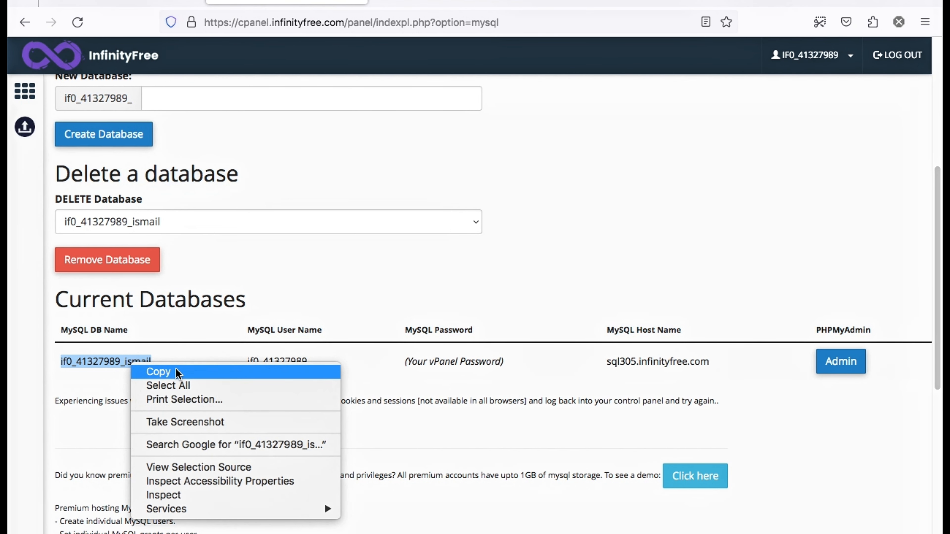
click(157, 372)
key(ctrl+Tab)
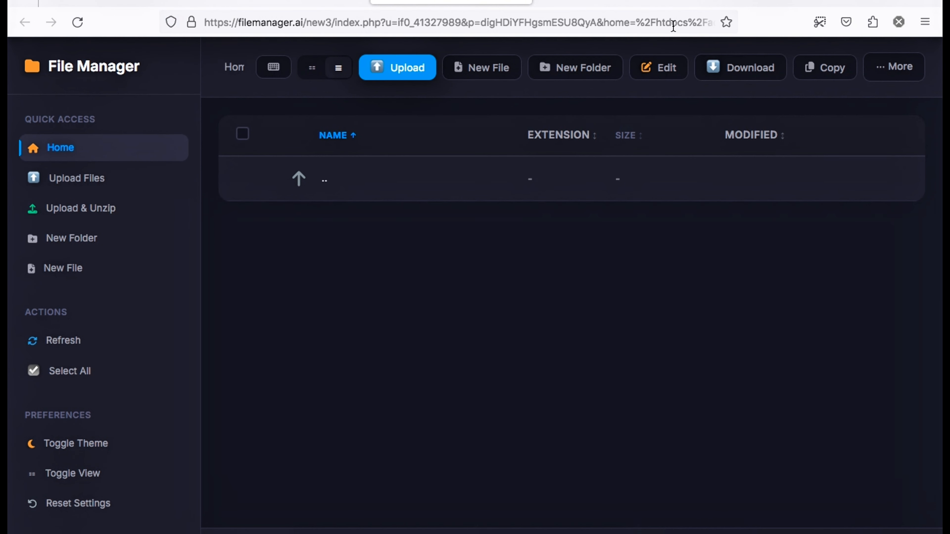
Delete the emptied adept-cinema folder from htdocs
click(300, 176)
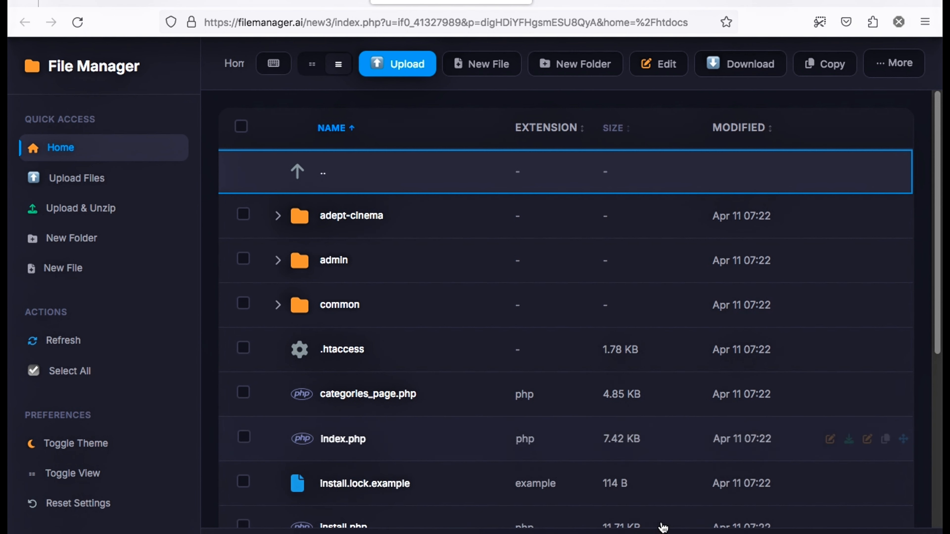
right_click(374, 219)
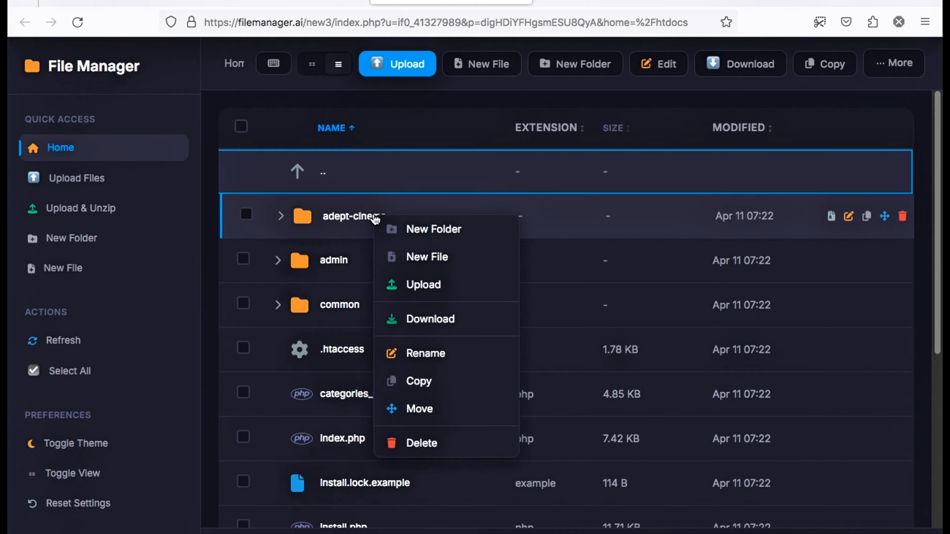
click(422, 445)
click(585, 323)
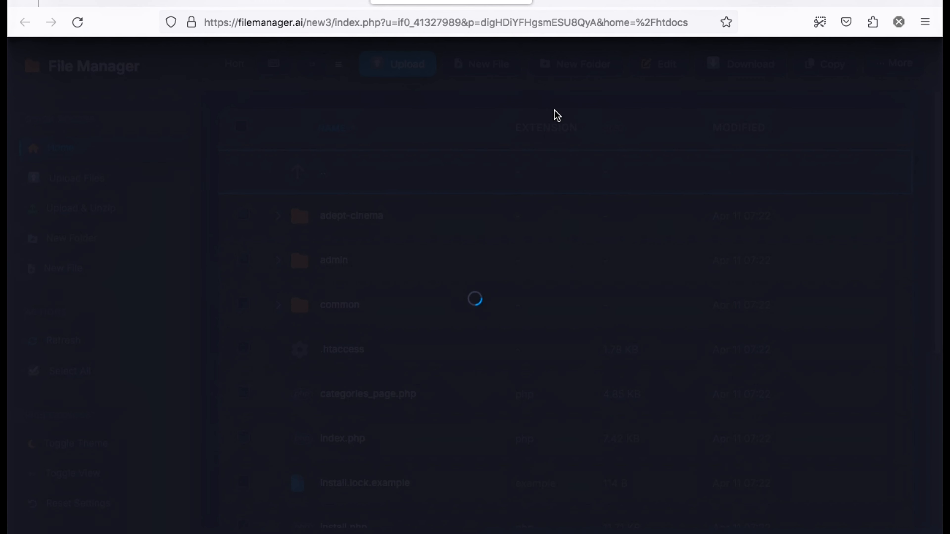
click(548, 2)
Load hdmovies24.ct.ws/install.php in the new tab
click(491, 20)
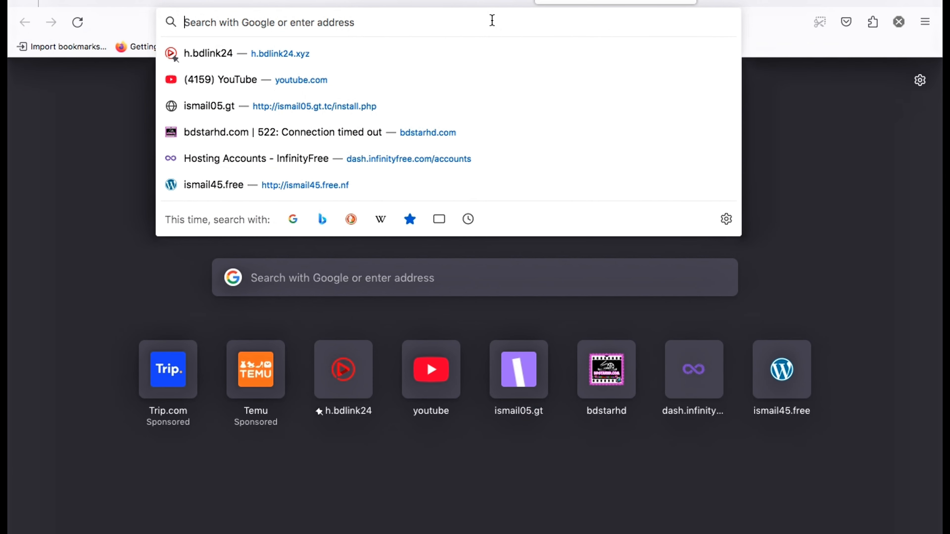
text(hdmovies24.ct.ws/)
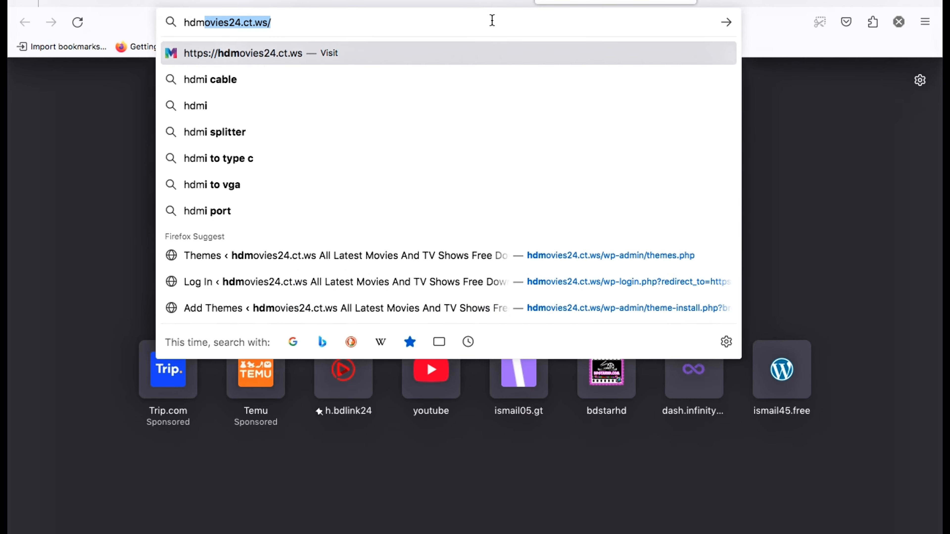
click(488, 23)
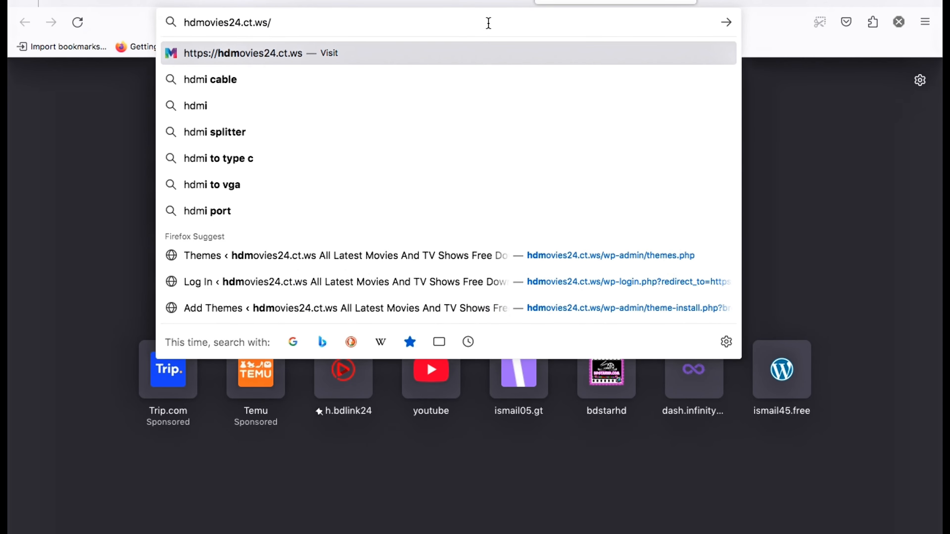
text(in)
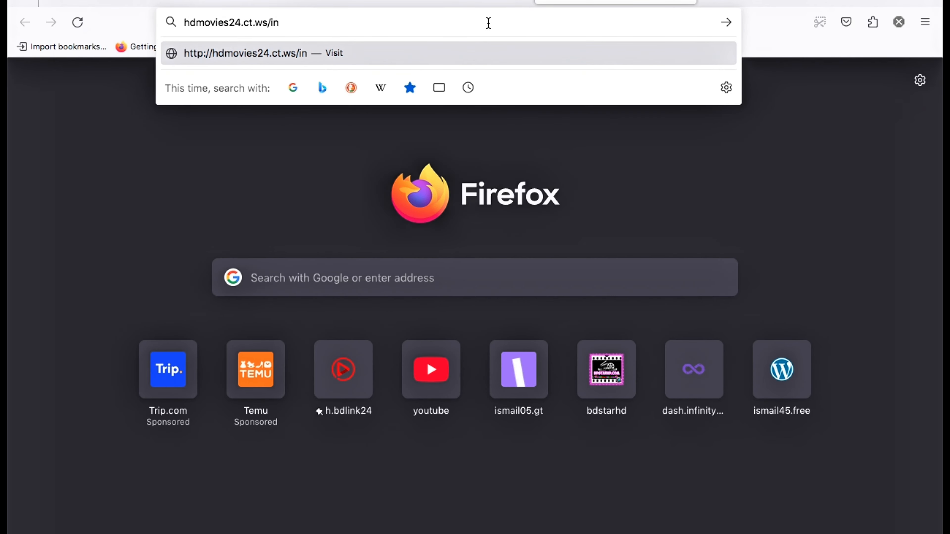
text(stall)
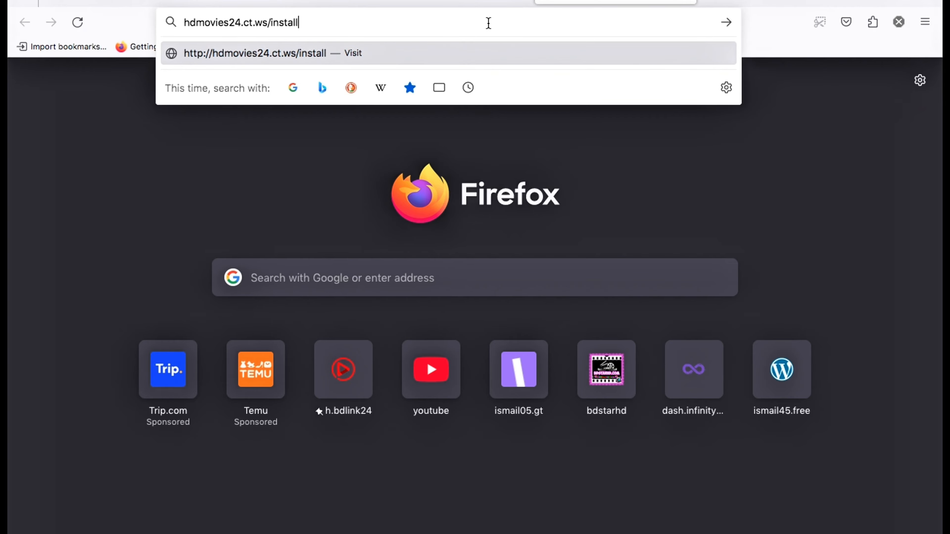
text(.php)
key(Return)
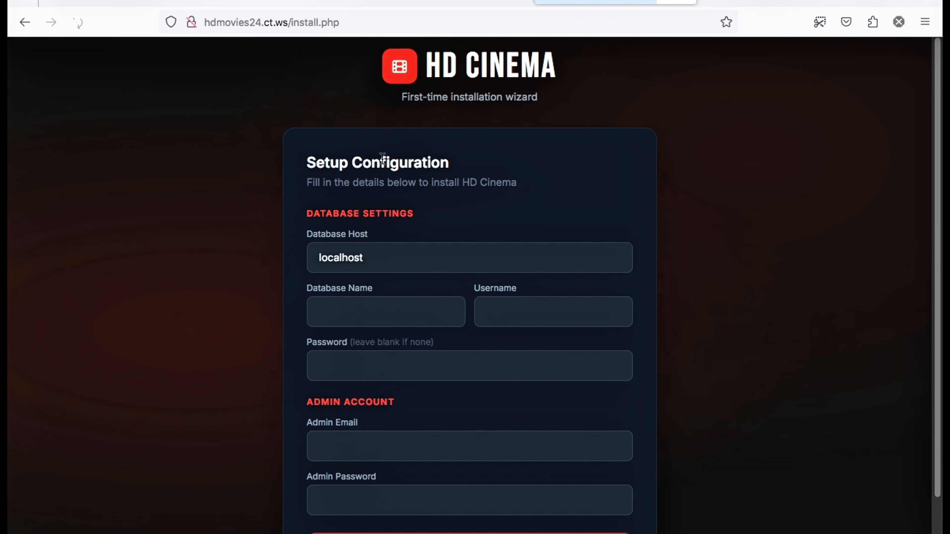
Fill Database Name with the copied name and Username with it minus its suffix
scroll(10, 286, down, 2)
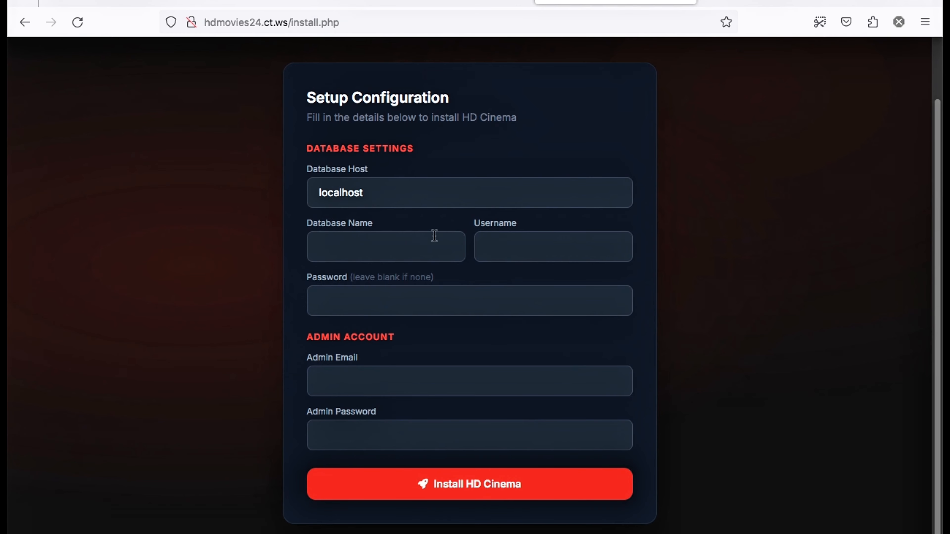
click(381, 195)
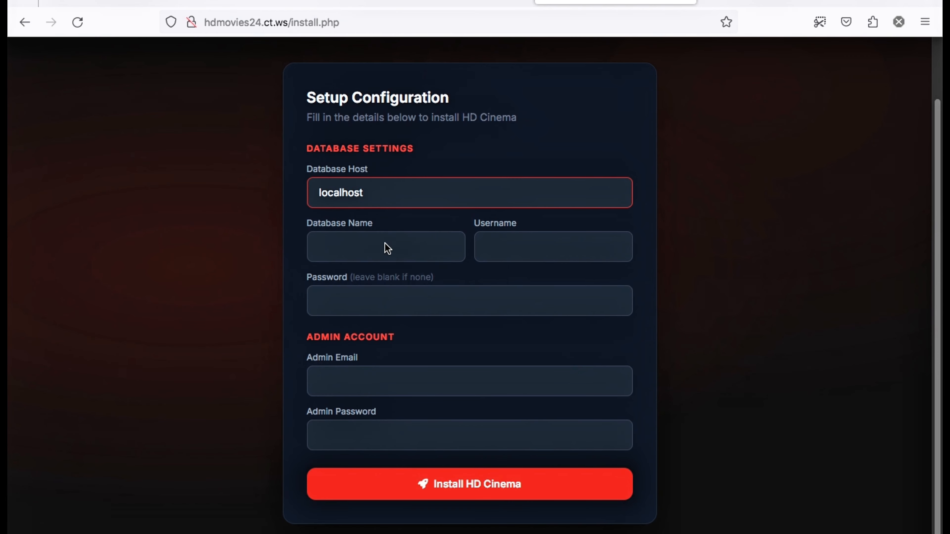
click(385, 250)
right_click(382, 254)
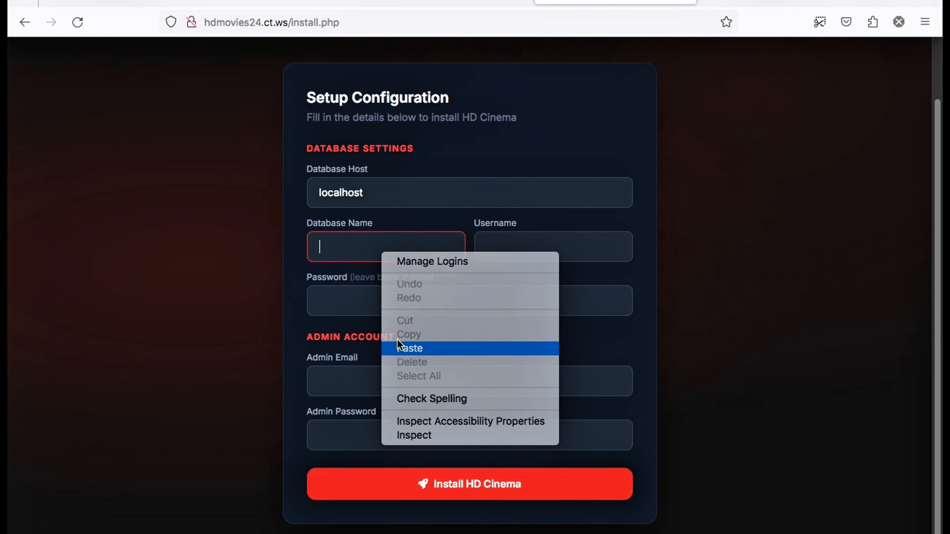
click(402, 348)
click(528, 245)
right_click(528, 246)
click(557, 343)
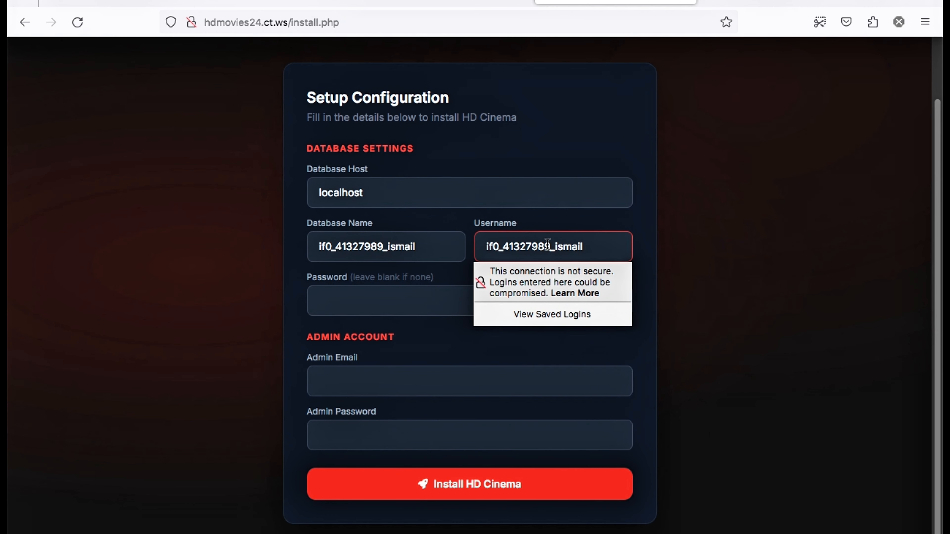
drag(548, 244, 651, 238)
key(BackSpace)
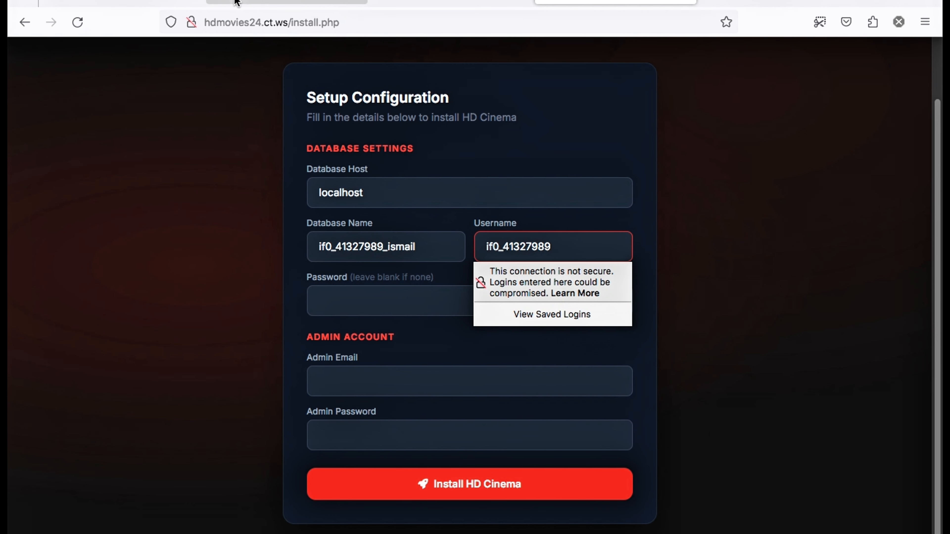
Replace localhost in Database Host with the copied host sql305.infinityfree.com
click(338, 4)
click(309, 364)
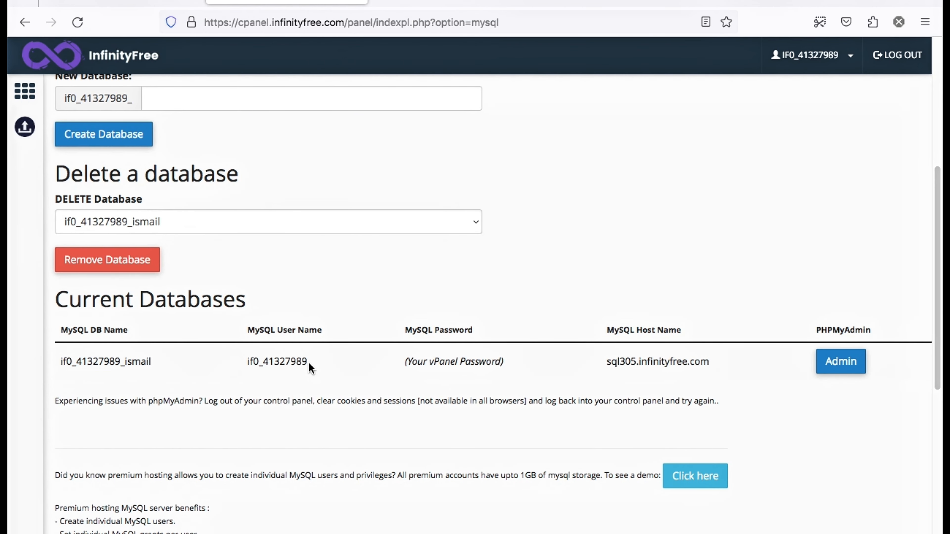
drag(599, 359, 703, 361)
right_click(705, 360)
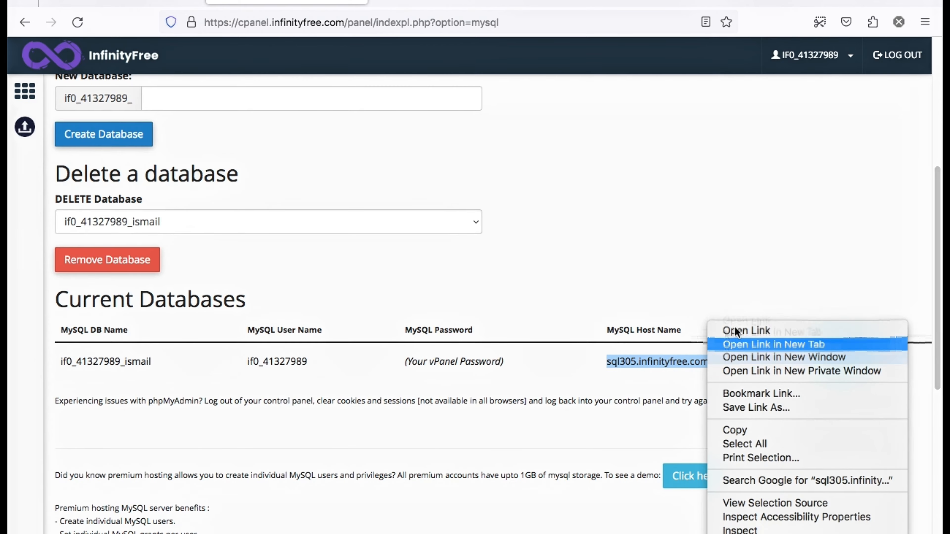
click(746, 429)
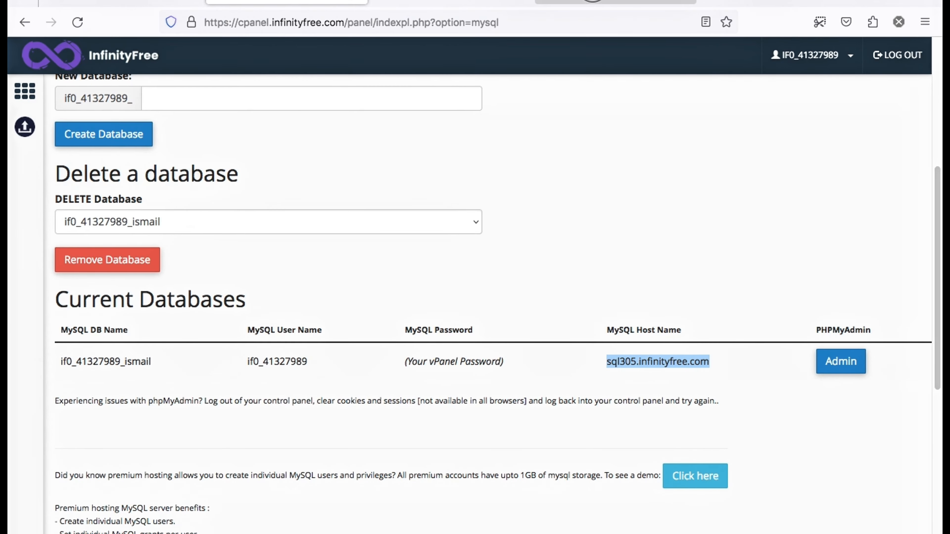
click(615, 2)
right_click(392, 189)
click(314, 187)
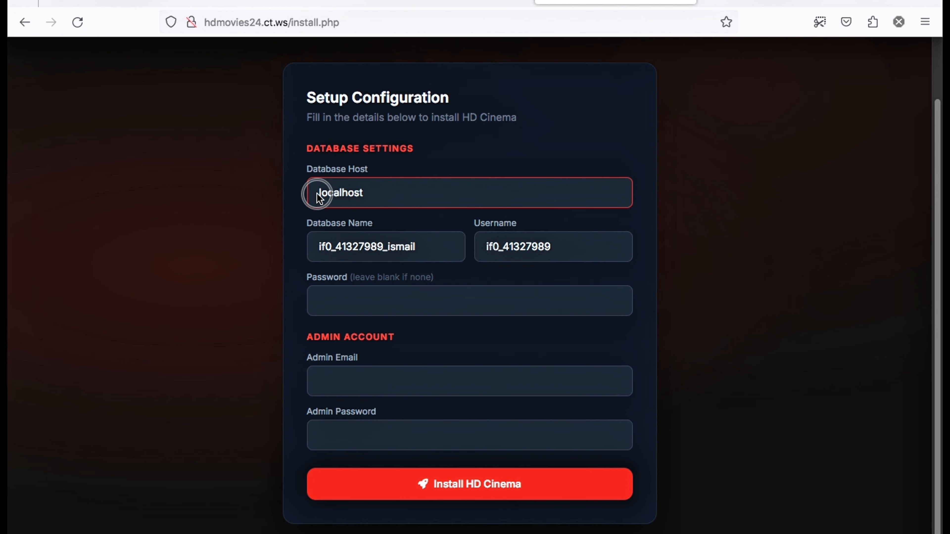
double_click(347, 187)
right_click(390, 192)
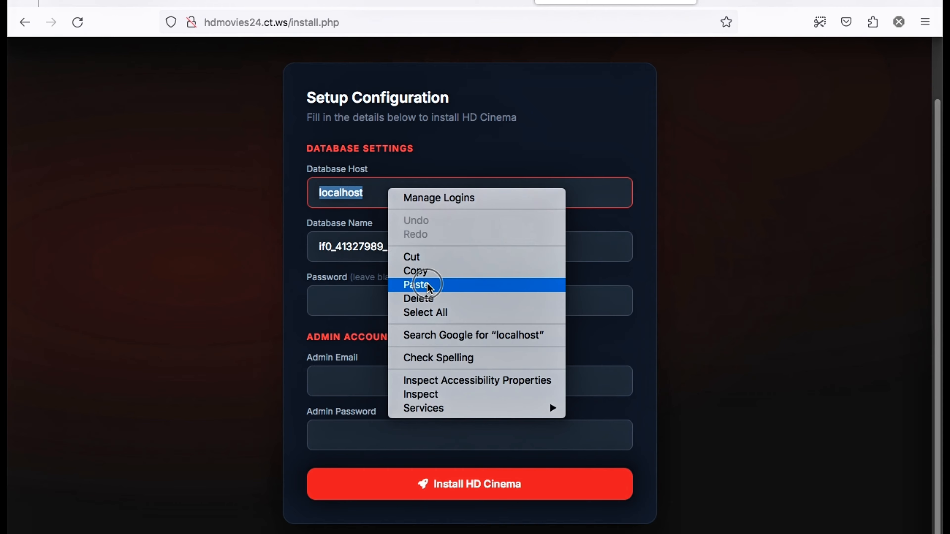
click(434, 284)
click(215, 254)
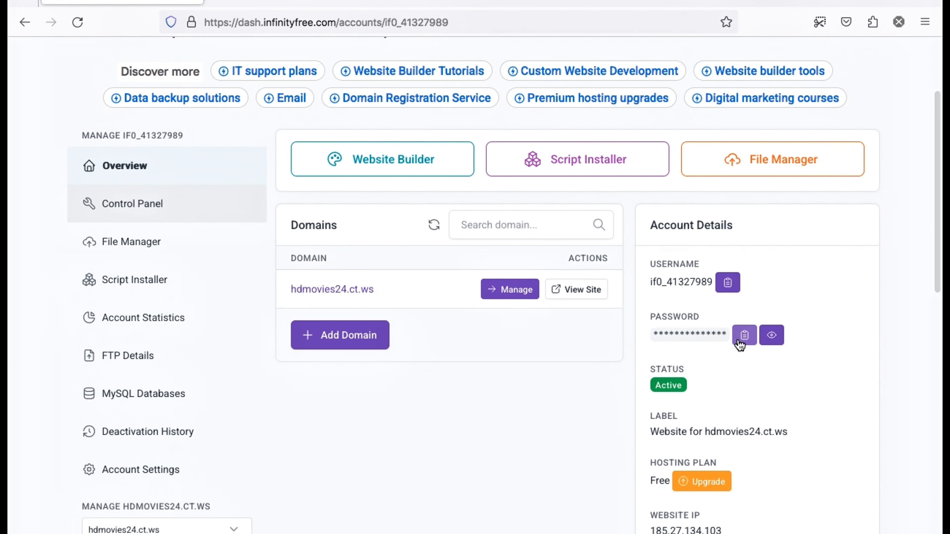
Paste the database password, fill the admin e-mail and password, and install HD Cinema
click(739, 342)
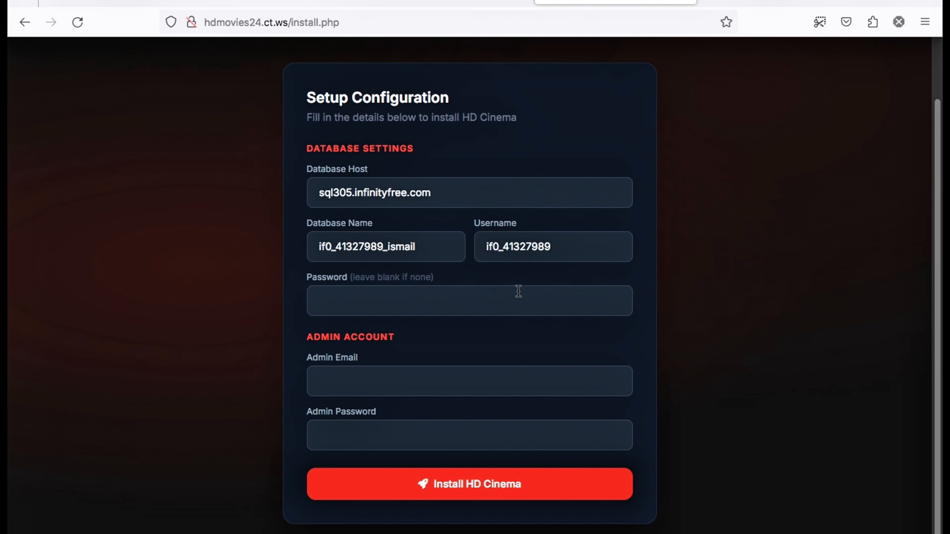
right_click(519, 294)
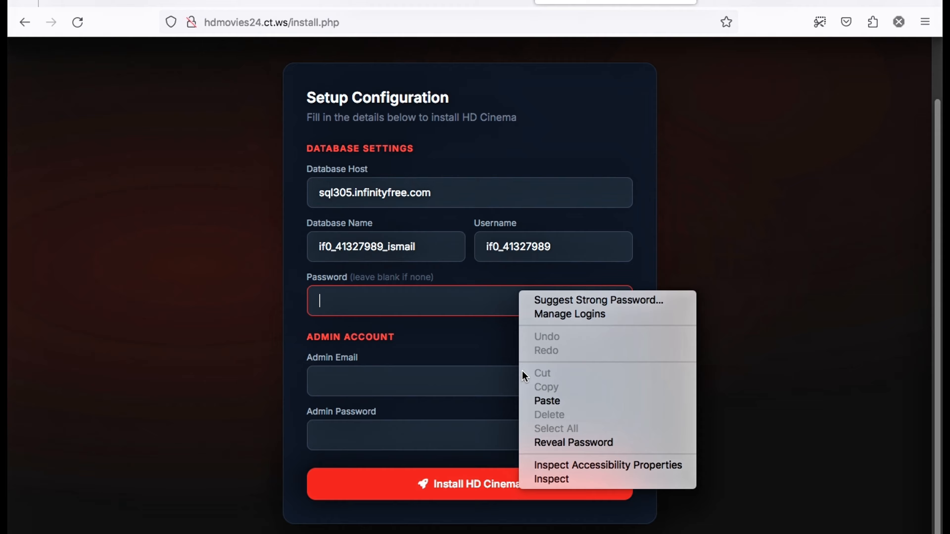
click(547, 401)
click(417, 380)
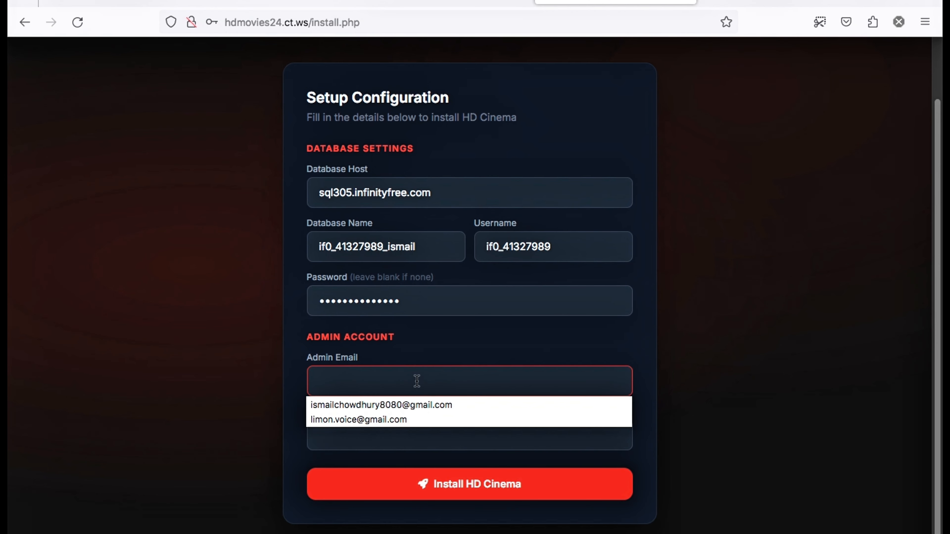
click(414, 400)
click(381, 435)
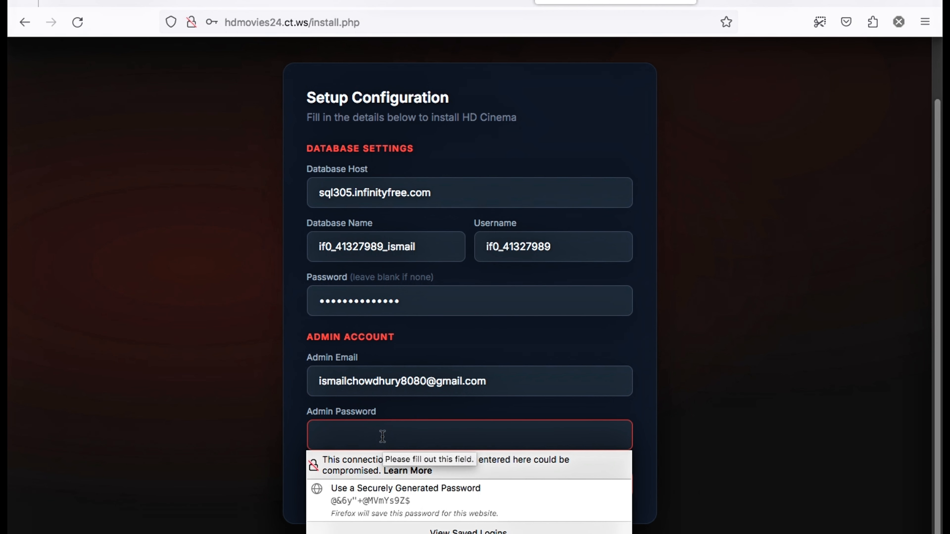
text(••)
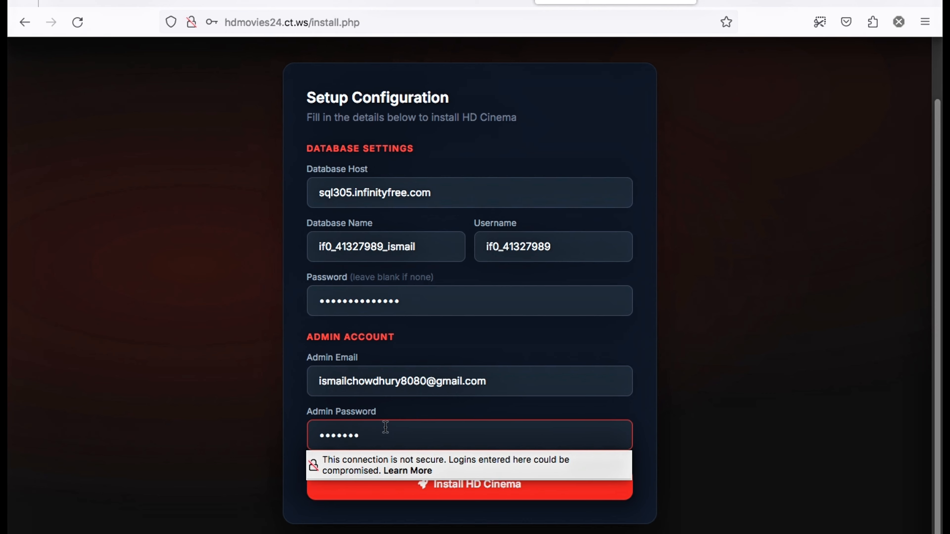
text(•••••)
click(468, 500)
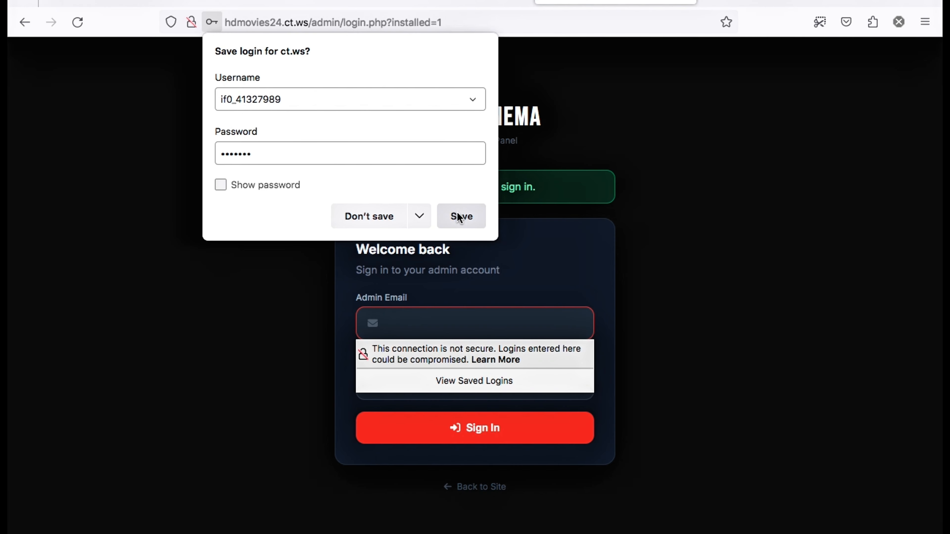
Save the database login and clear the wrongly autofilled username from the sign-in form
click(460, 218)
click(655, 291)
click(491, 324)
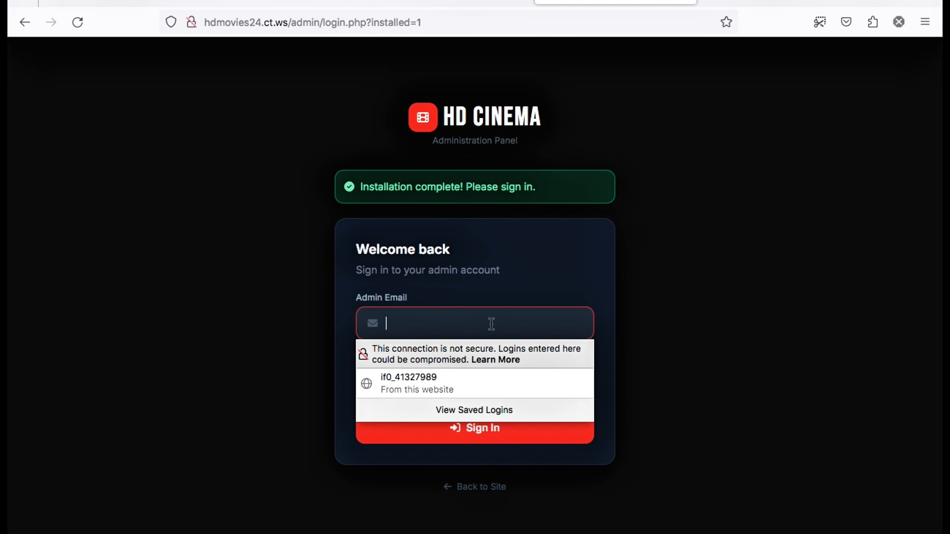
click(482, 383)
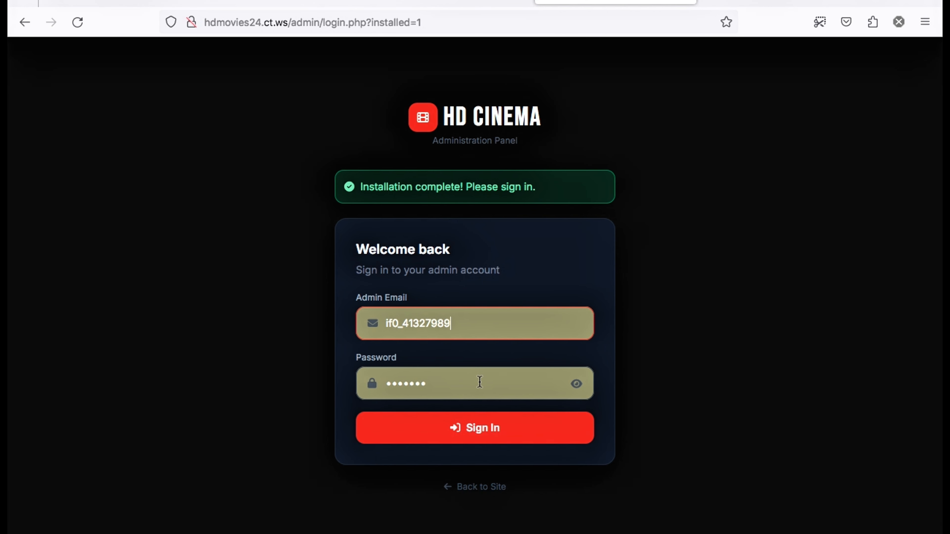
double_click(486, 336)
key(BackSpace)
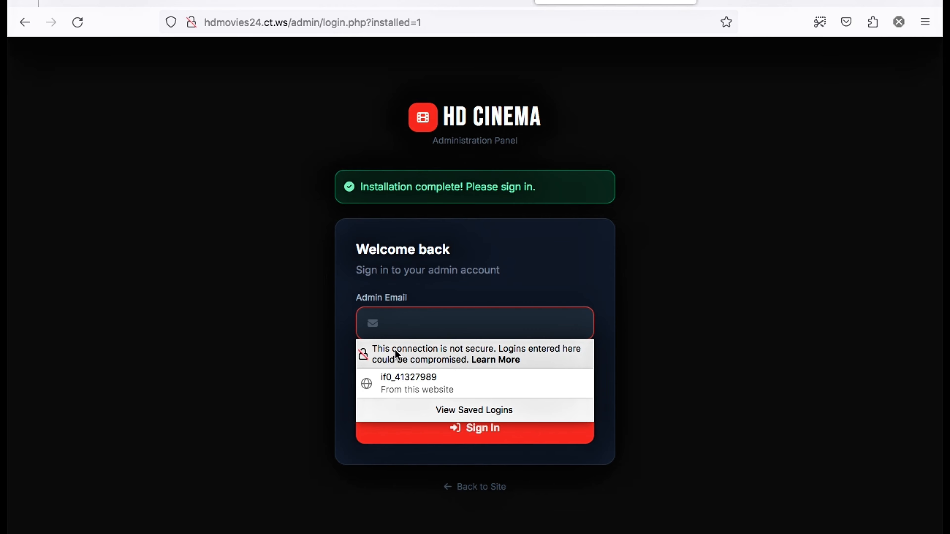
Enter the admin e-mail, sign in, and save the admin login in the browser
click(422, 324)
click(421, 324)
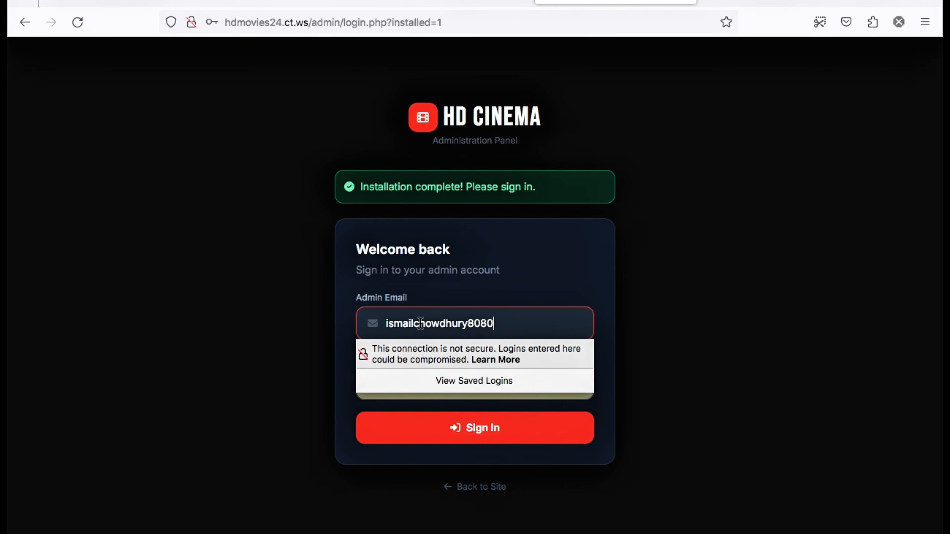
click(275, 380)
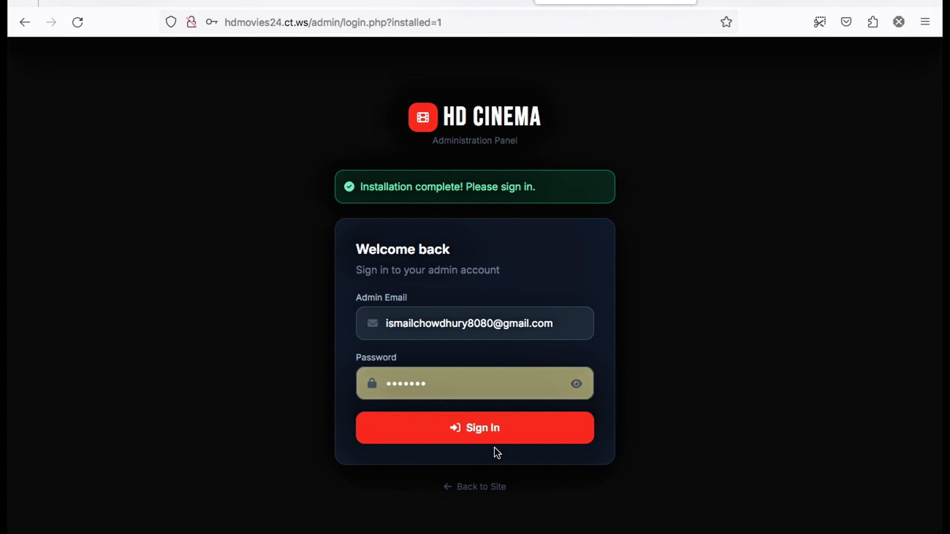
click(538, 441)
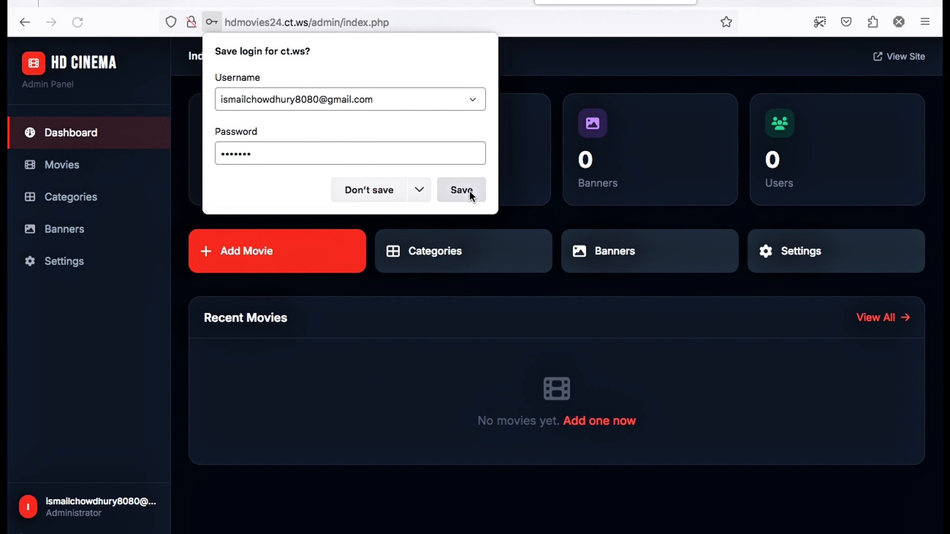
click(472, 193)
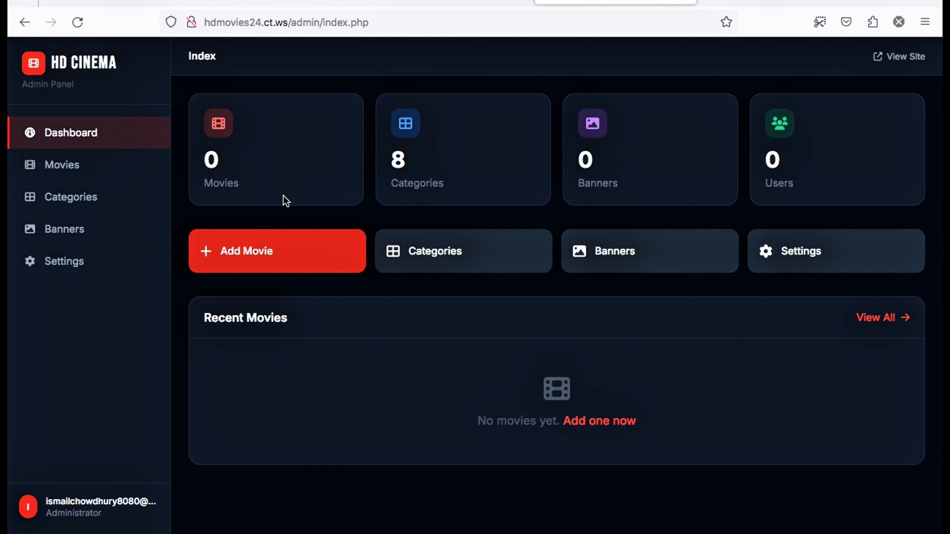
Copy the hdmovies24.ct.ws domain and load it in a new tab, showing 'No movies yet.'
drag(282, 198, 447, 147)
click(447, 147)
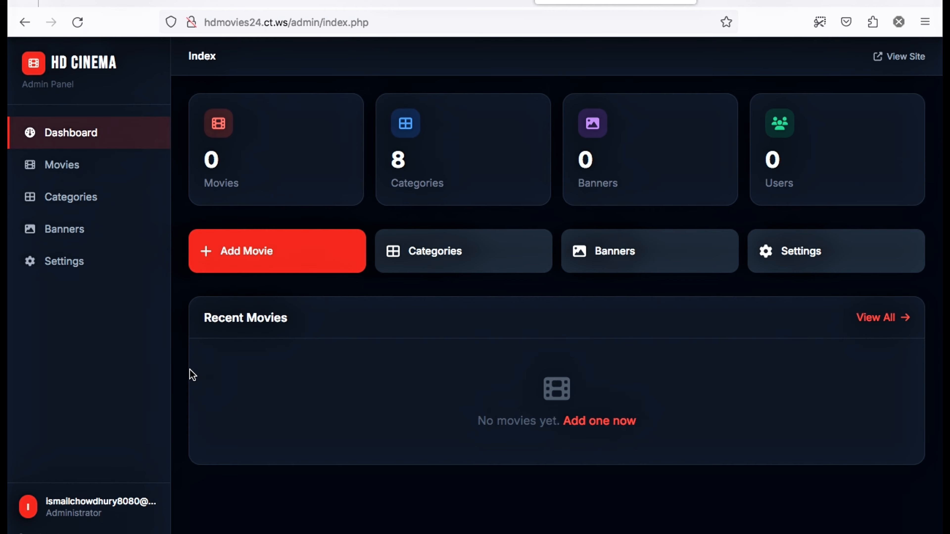
right_click(96, 63)
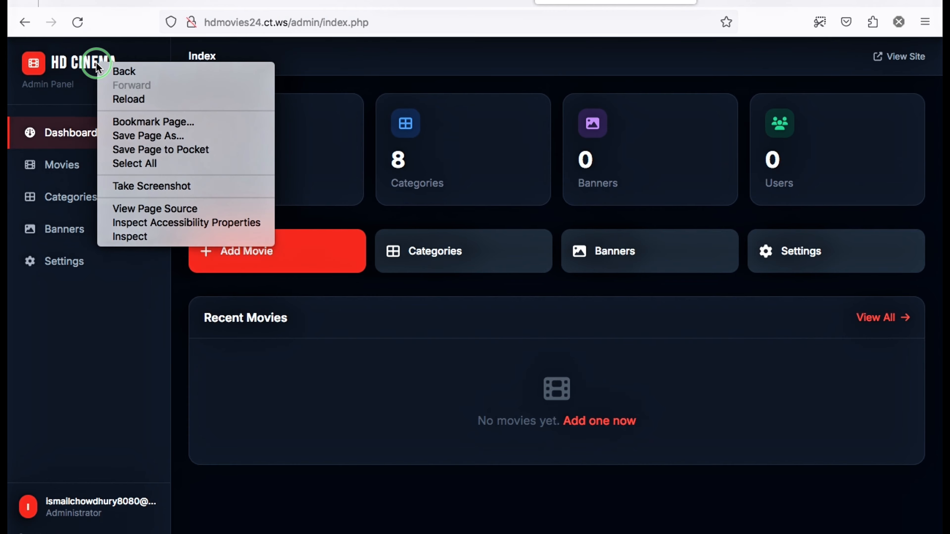
click(642, 83)
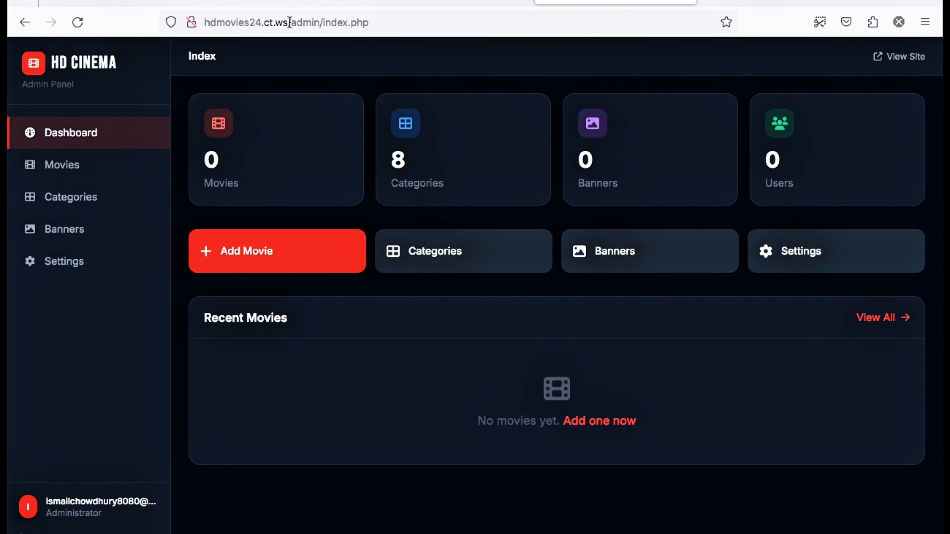
drag(284, 22, 204, 22)
right_click(212, 23)
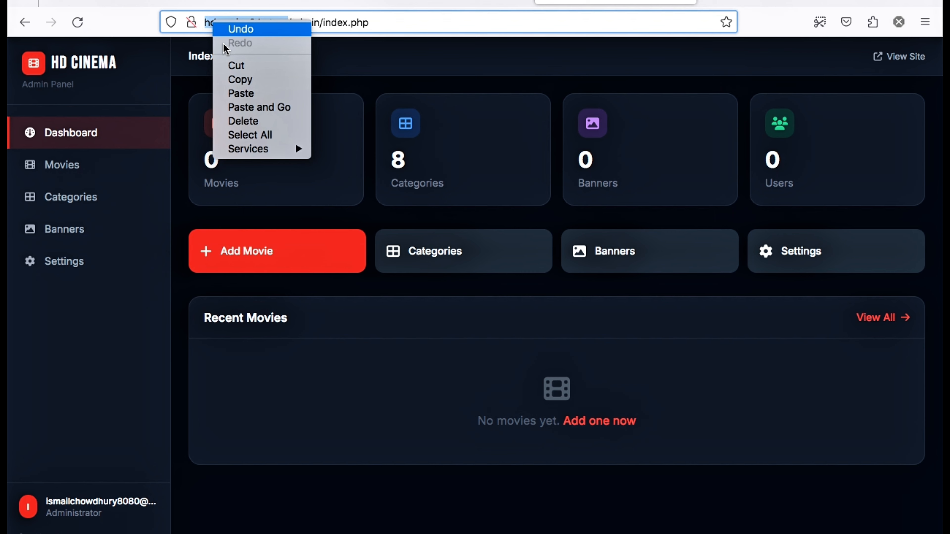
click(256, 79)
key(super+t)
right_click(523, 8)
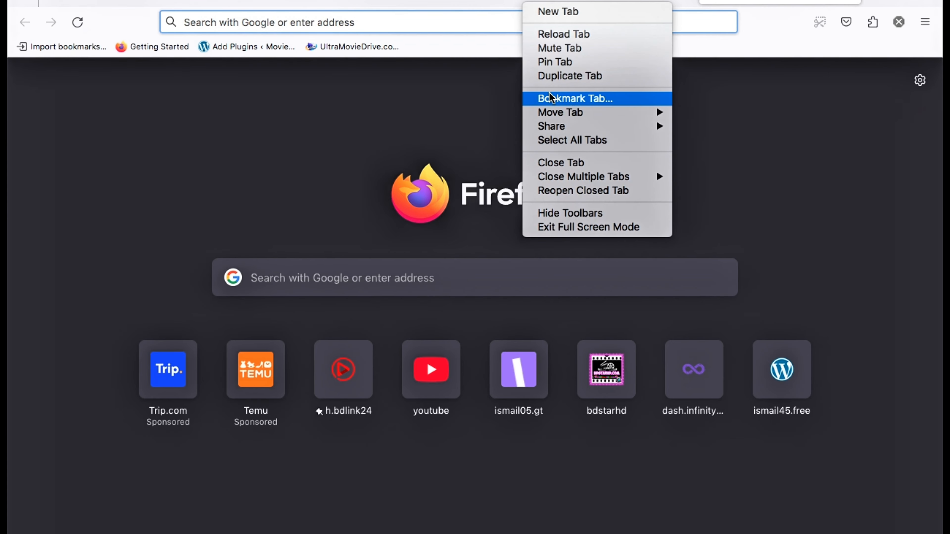
right_click(425, 23)
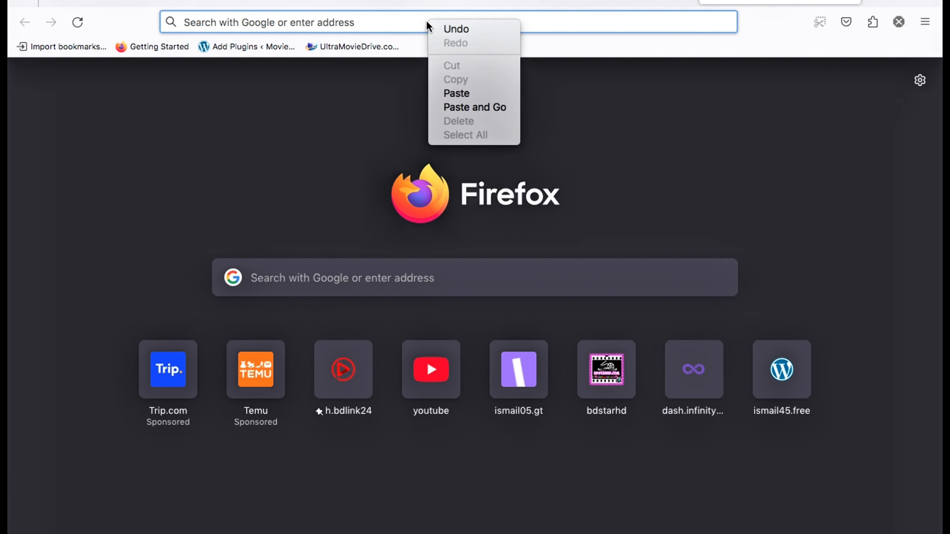
click(445, 107)
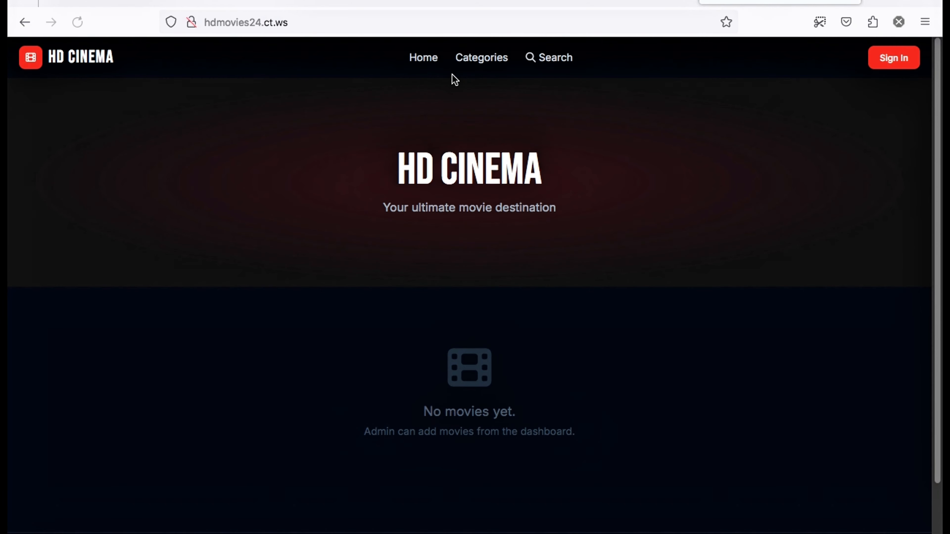
scroll(147, 226, down, 3)
scroll(165, 210, up, 3)
click(424, 59)
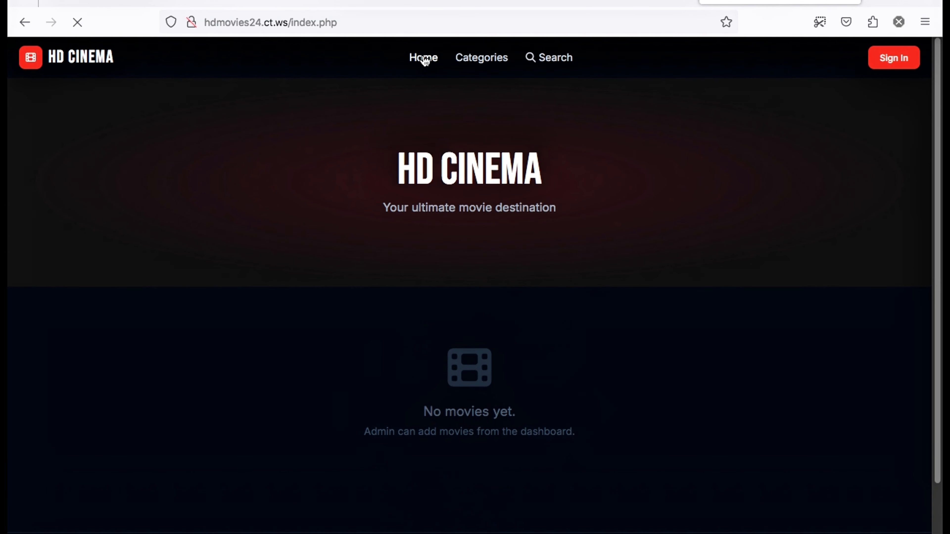
drag(59, 60, 120, 58)
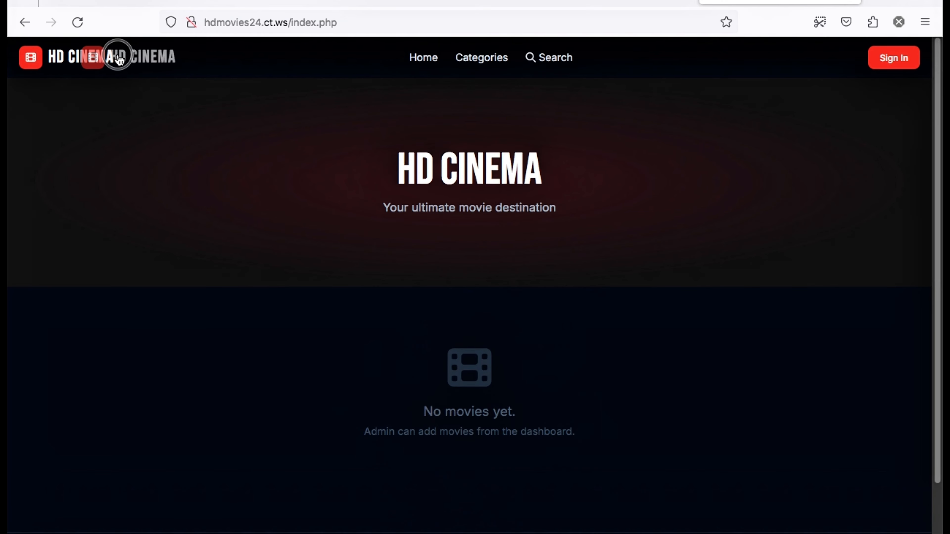
drag(358, 174, 532, 198)
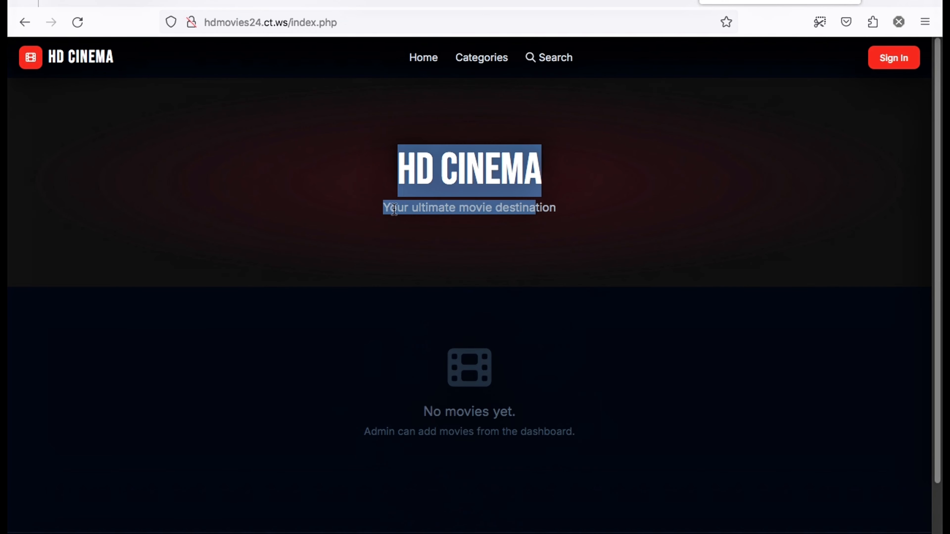
drag(380, 209, 586, 208)
click(812, 136)
click(915, 66)
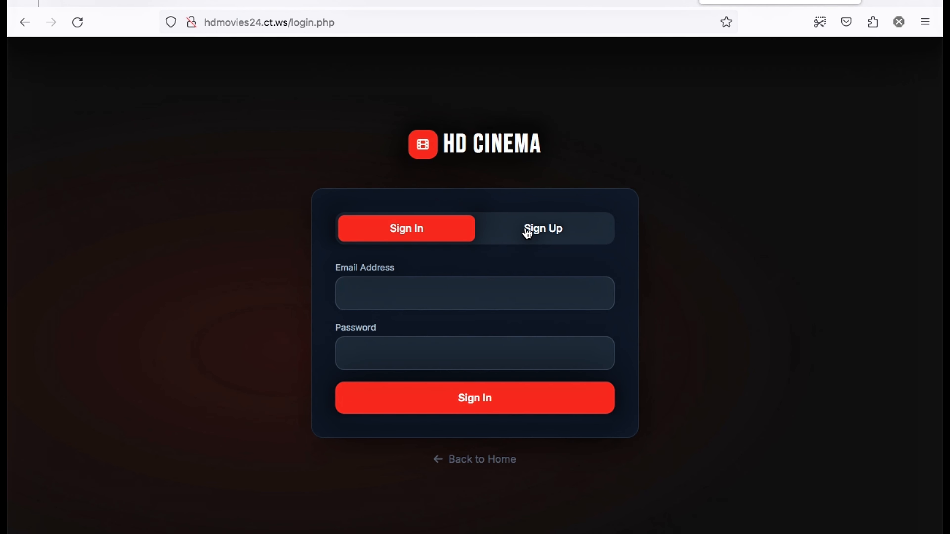
click(526, 230)
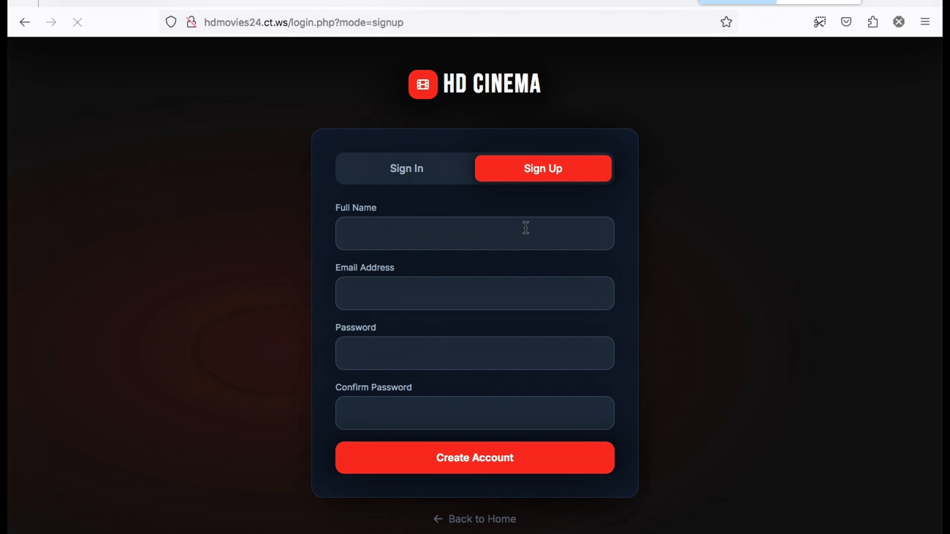
click(410, 172)
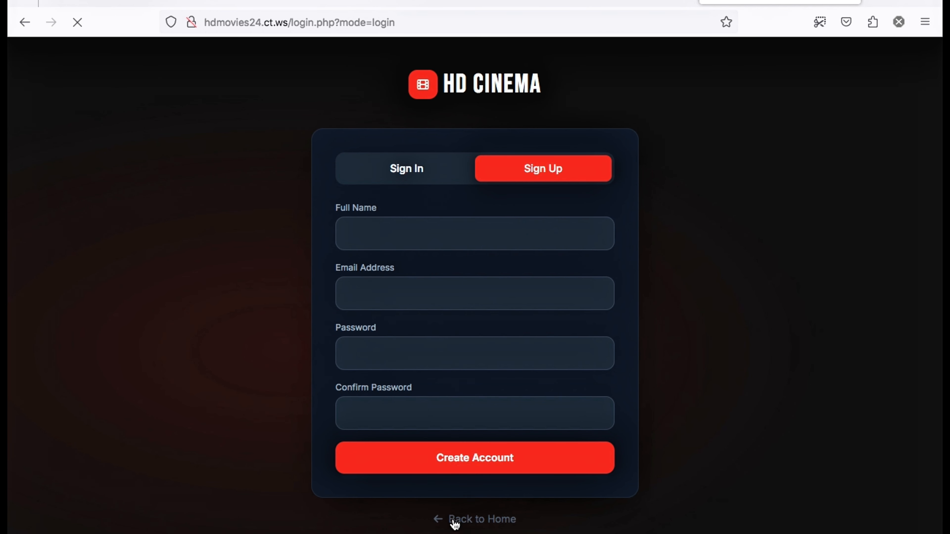
click(447, 457)
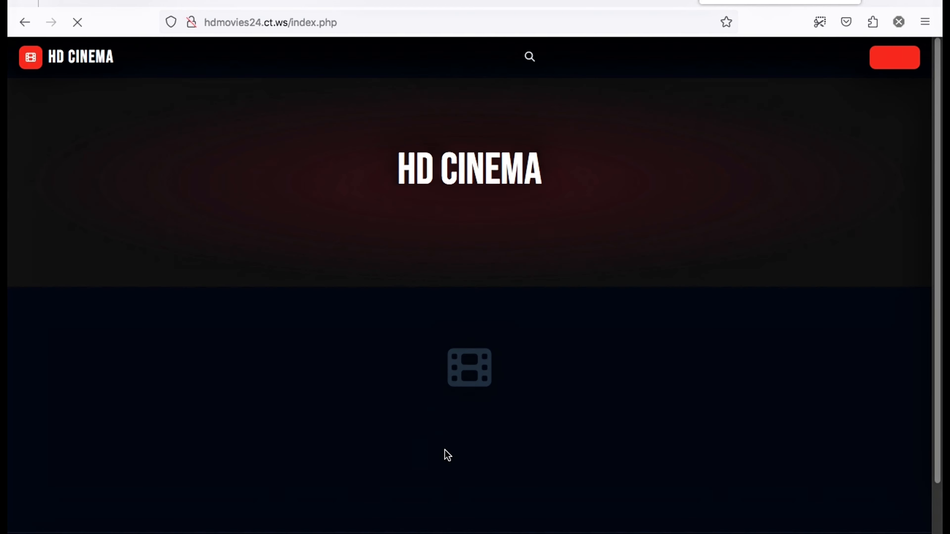
scroll(513, 415, down, 2)
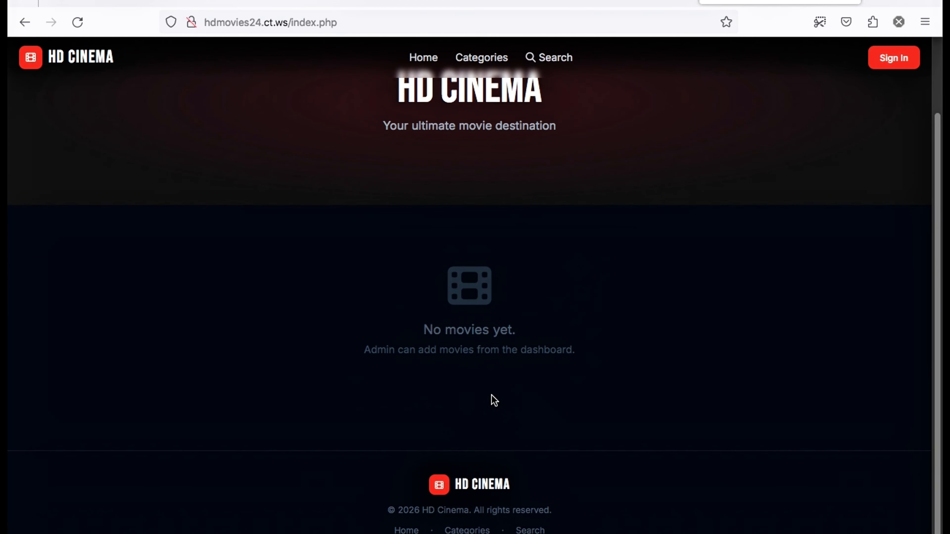
scroll(472, 492, up, 3)
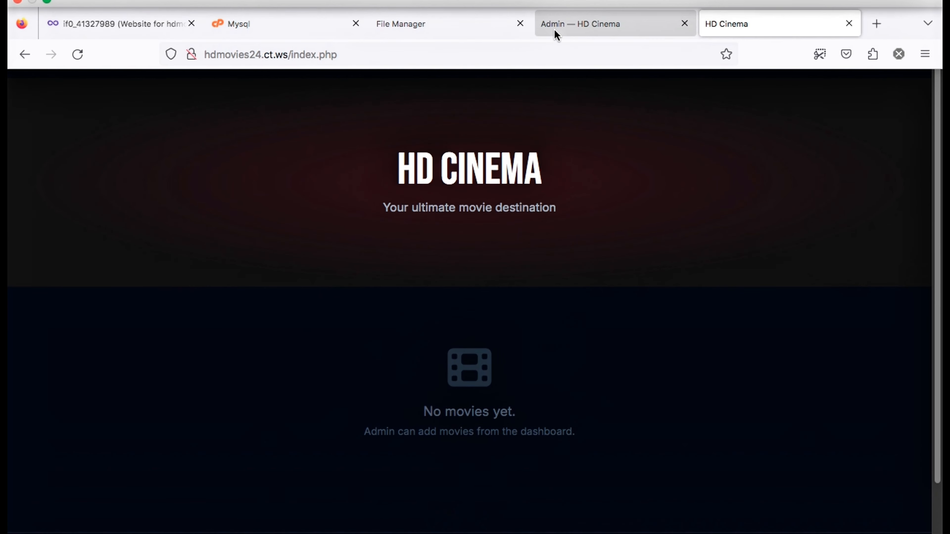
Back in the admin tab, view the eight categories (Action to Thriller), then go to Banners
click(556, 30)
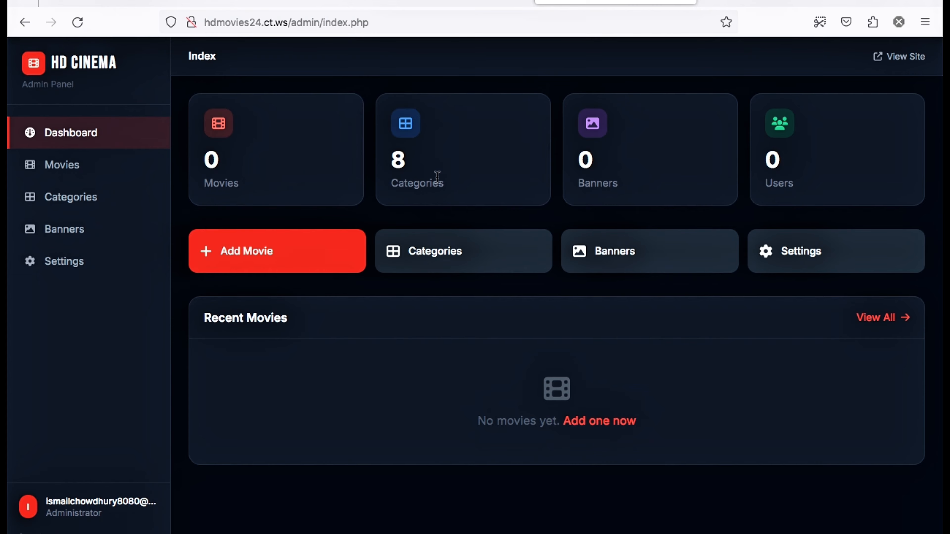
click(512, 250)
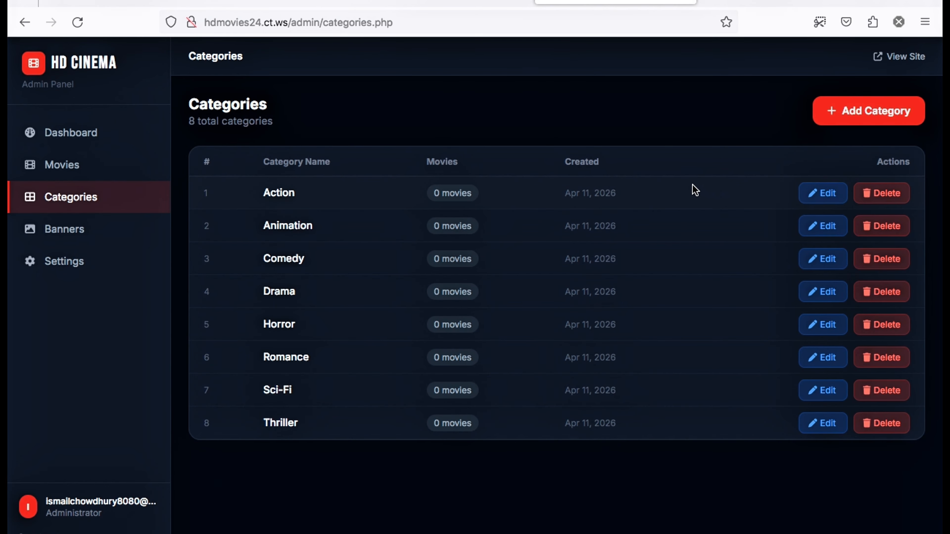
click(102, 197)
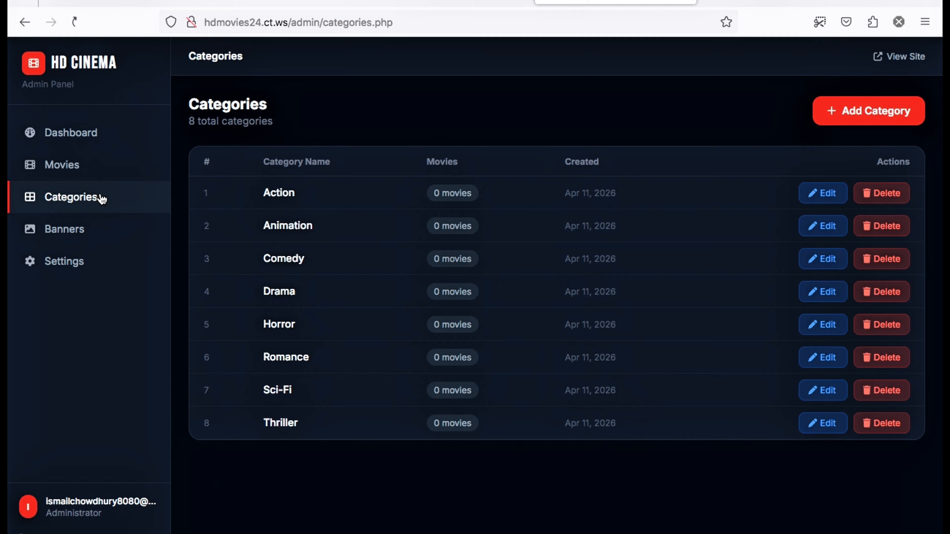
click(80, 234)
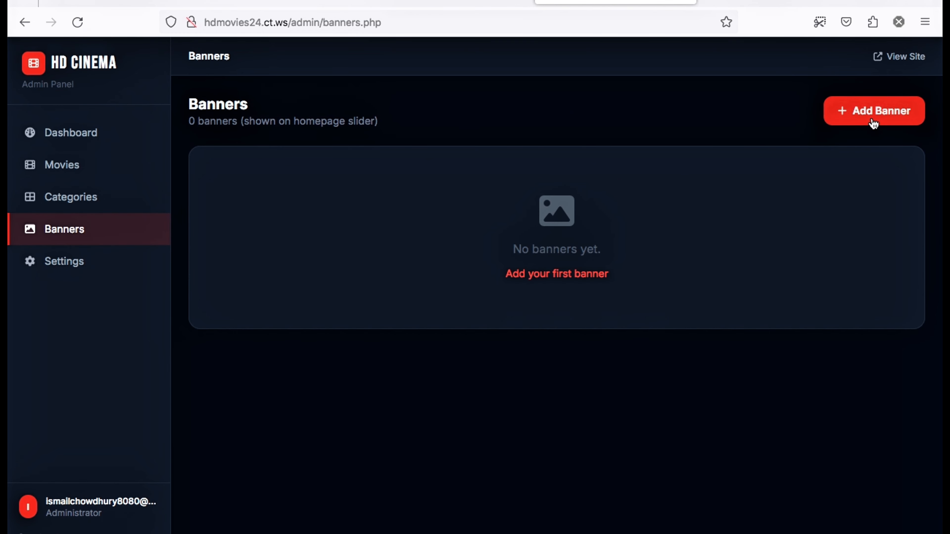
Open the Add New Banner form and check its image URL field and Link to Movie choices
click(874, 124)
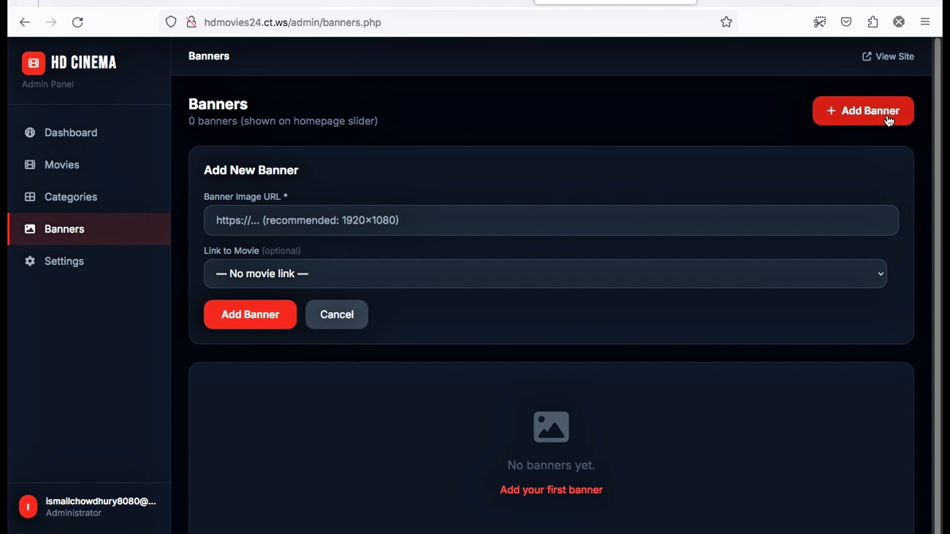
click(358, 219)
click(331, 270)
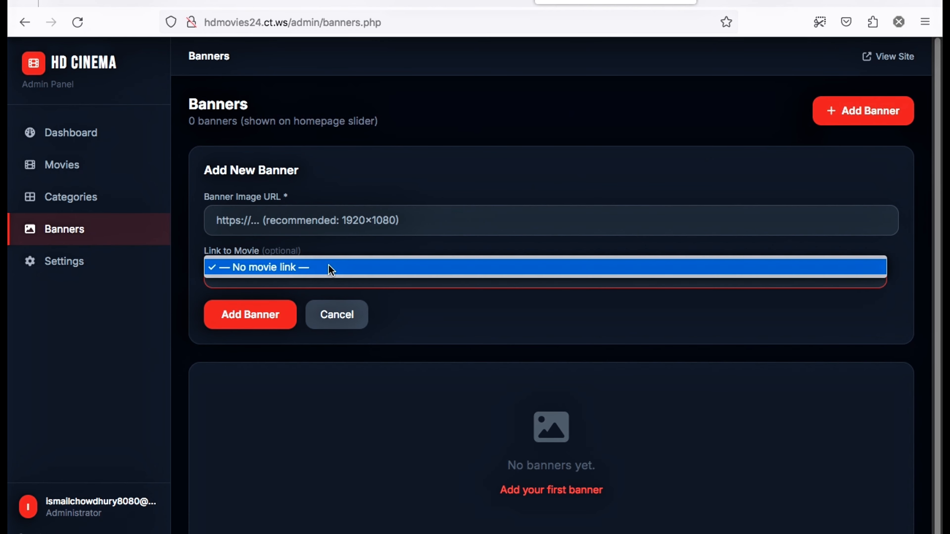
click(360, 204)
click(354, 212)
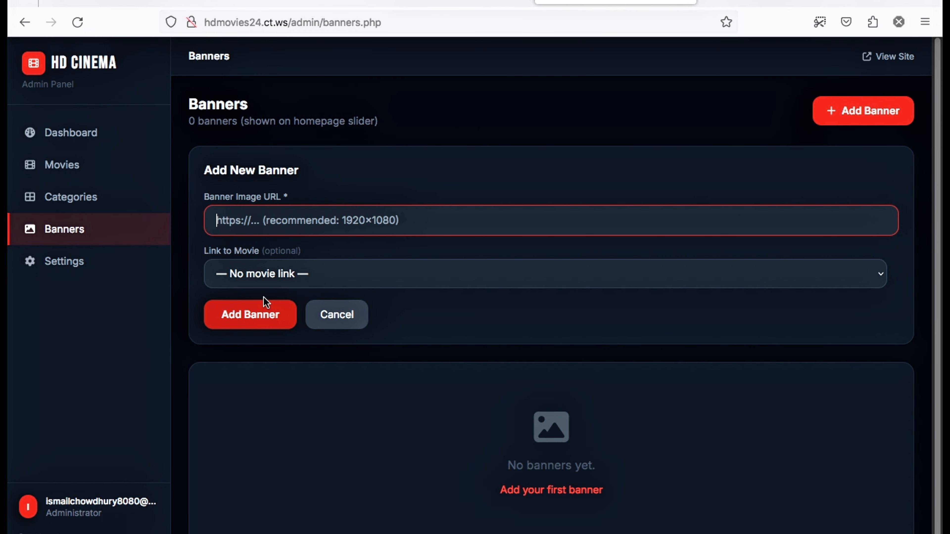
click(281, 275)
click(524, 158)
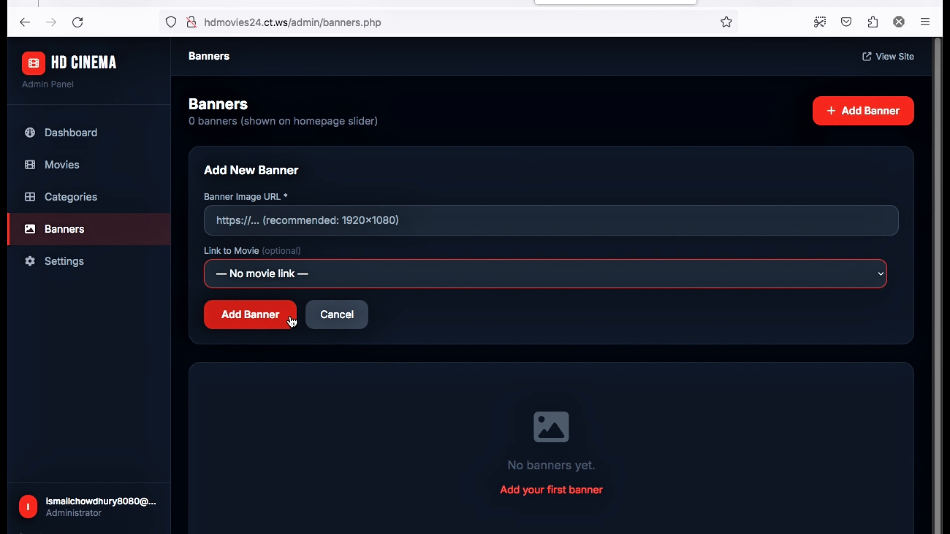
Leave the banner unsaved and move through Categories to the Movies page
click(272, 265)
click(273, 267)
right_click(274, 266)
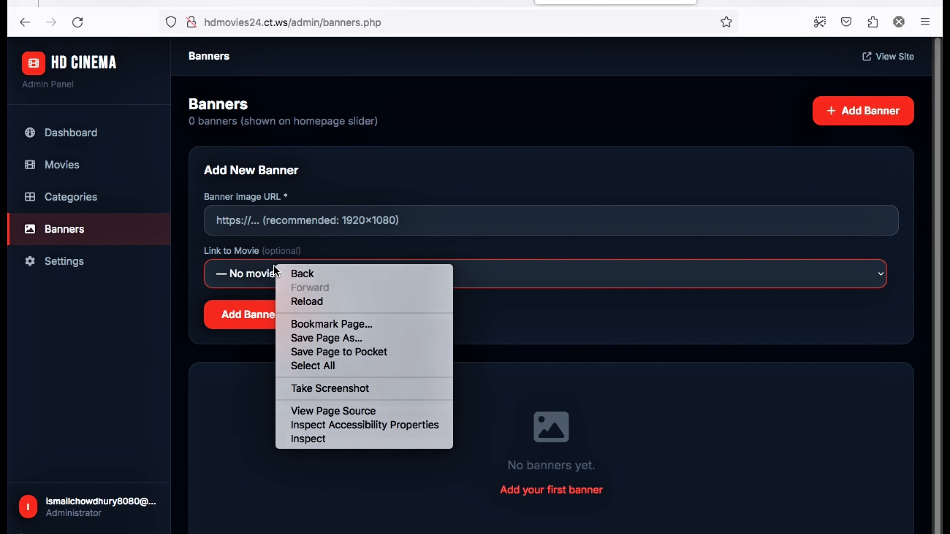
click(486, 149)
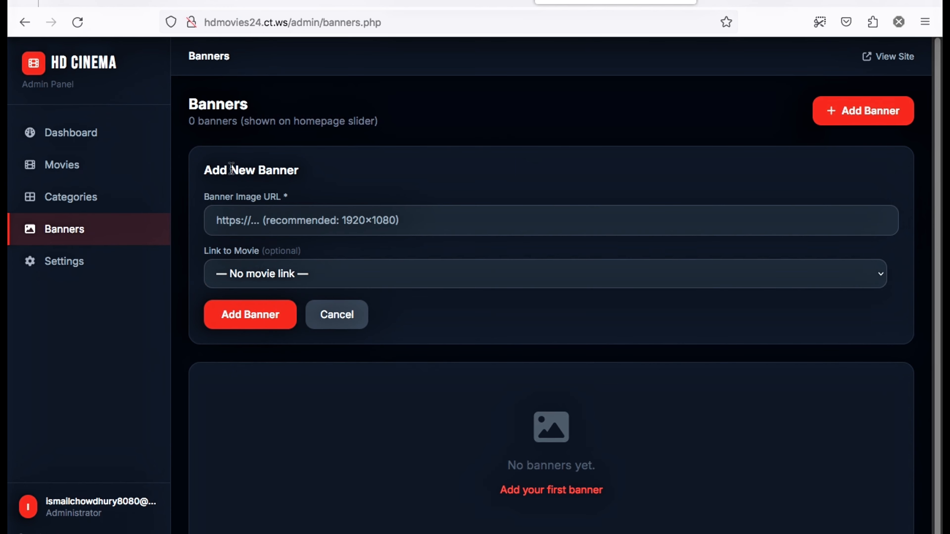
click(54, 195)
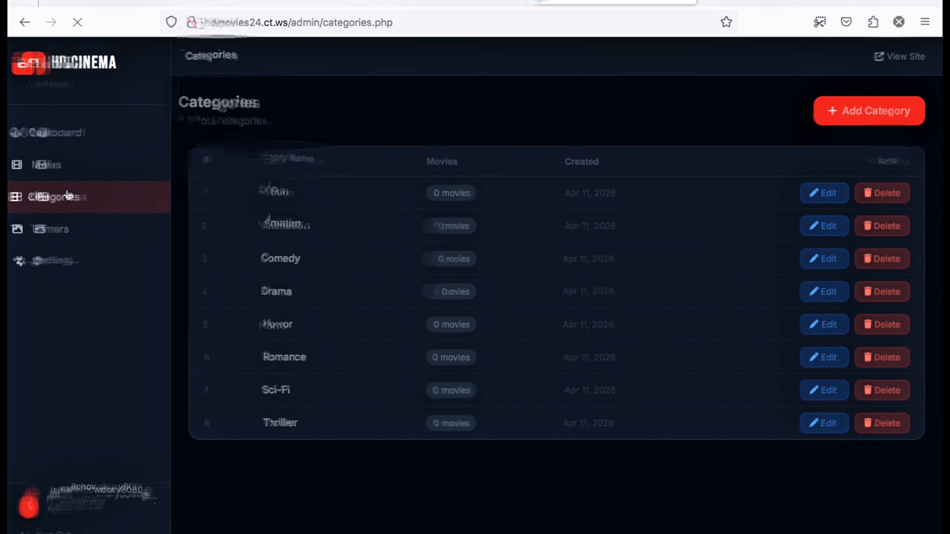
click(70, 169)
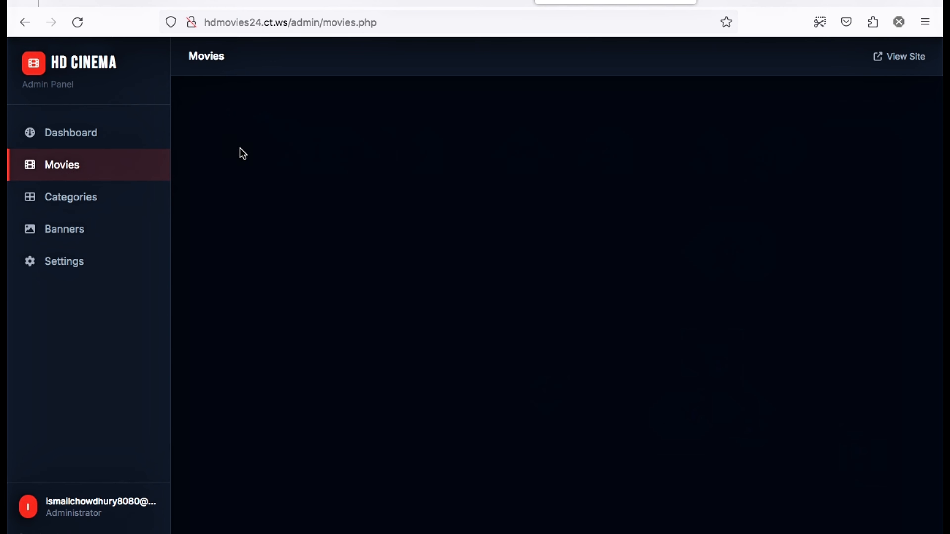
Open the site settings and pick the blue Theme Accent swatch
click(102, 137)
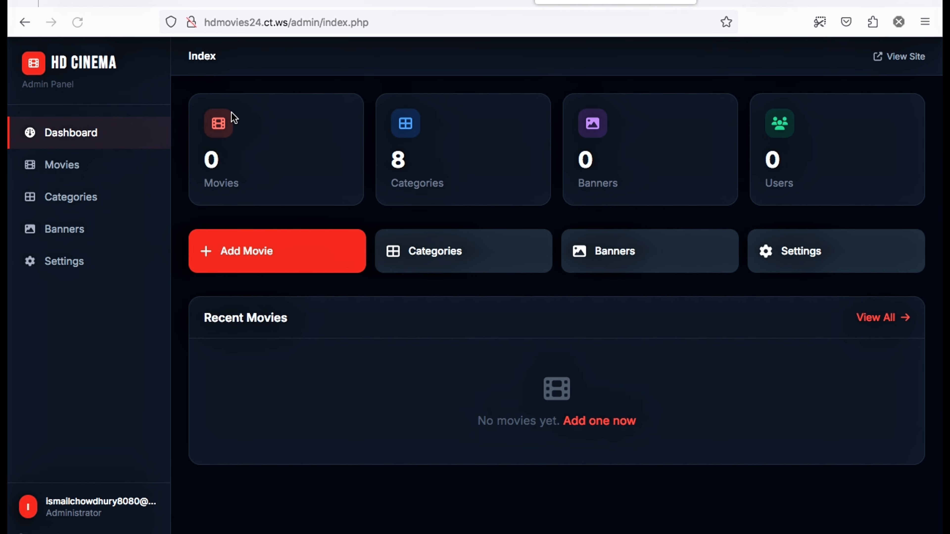
click(824, 261)
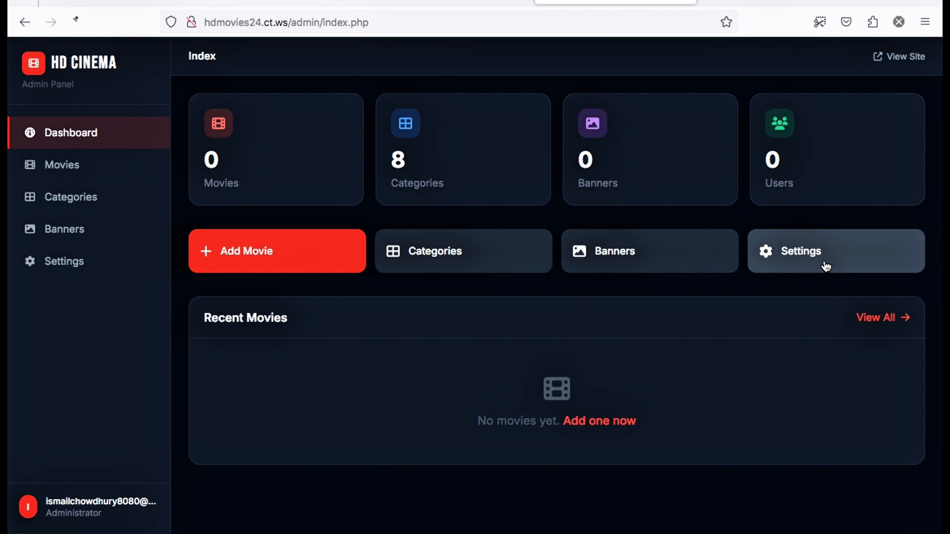
scroll(320, 179, down, 5)
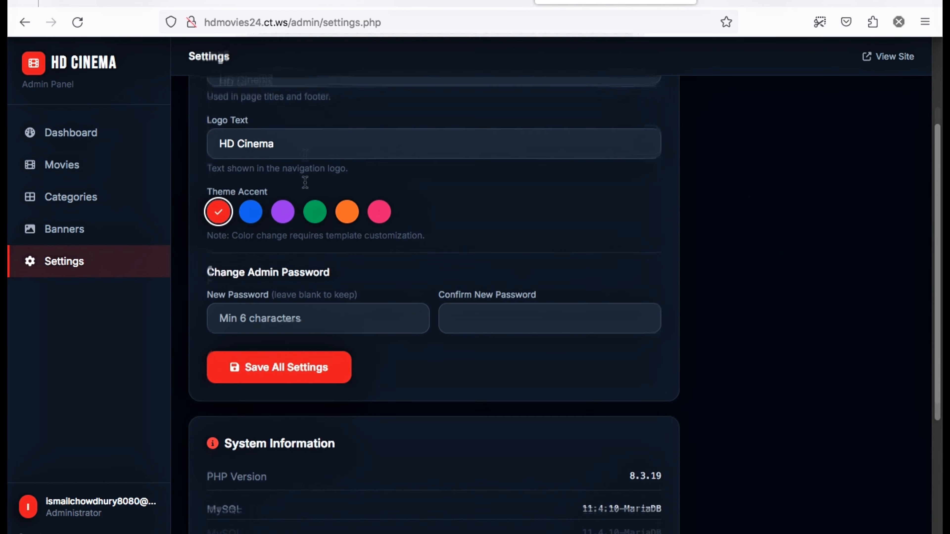
click(246, 204)
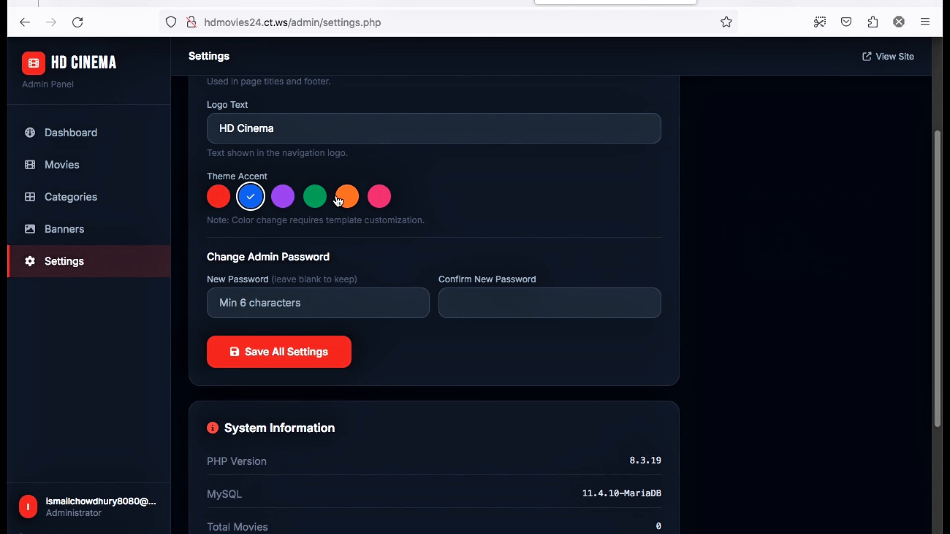
scroll(359, 288, down, 7)
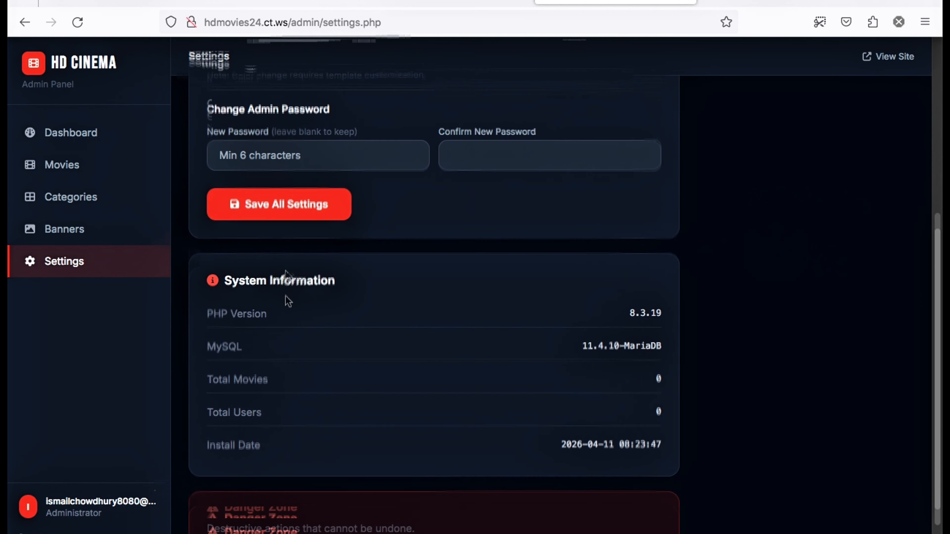
drag(706, 241, 533, 300)
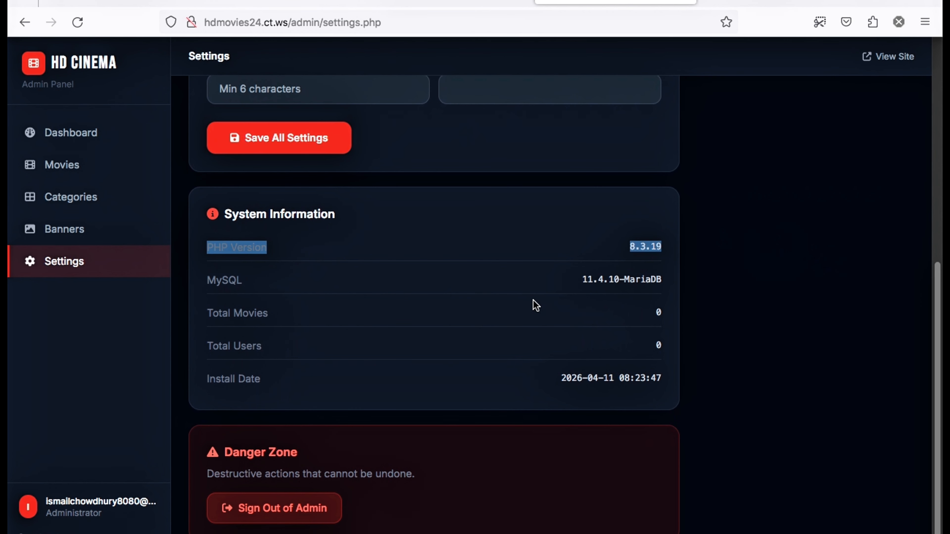
click(563, 301)
Save All Settings with the blue accent, then return to the dashboard and try Add Movie
click(531, 303)
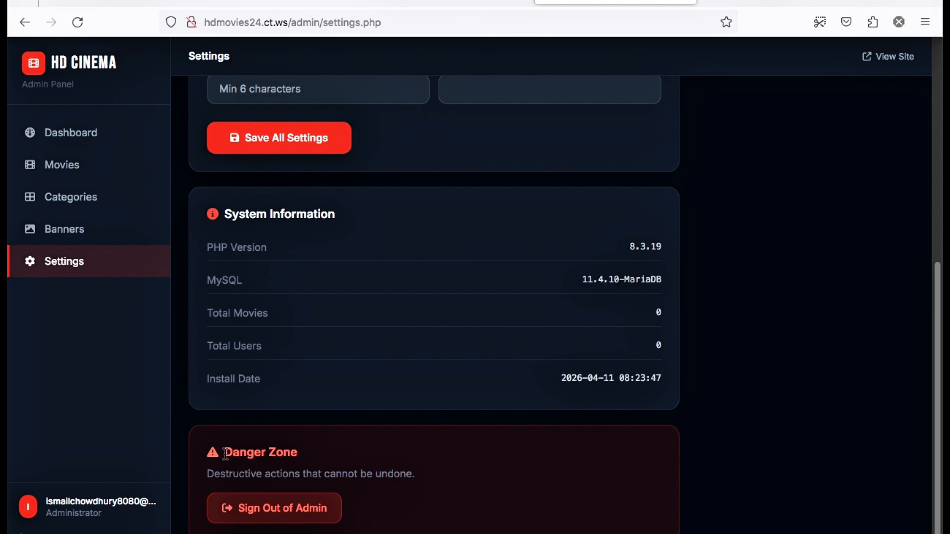
drag(225, 453, 304, 453)
click(445, 340)
click(313, 155)
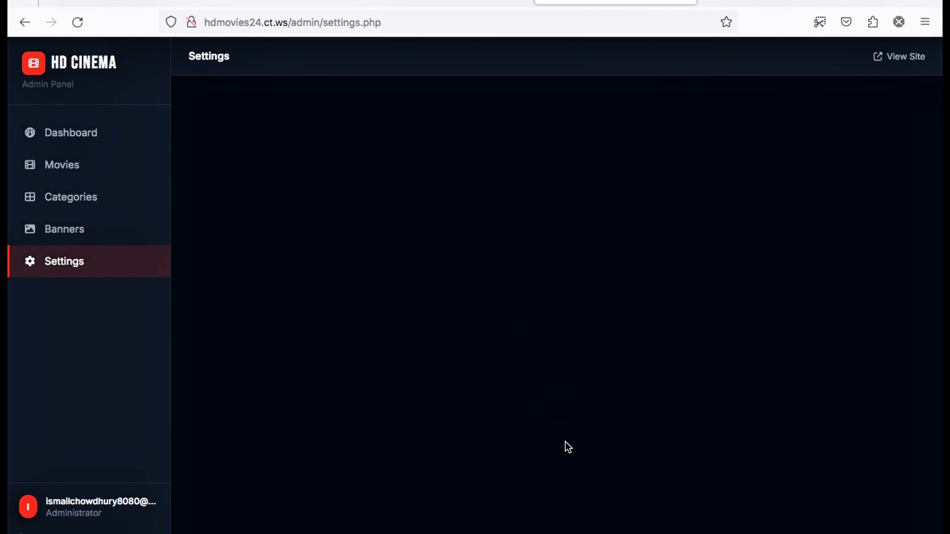
click(104, 133)
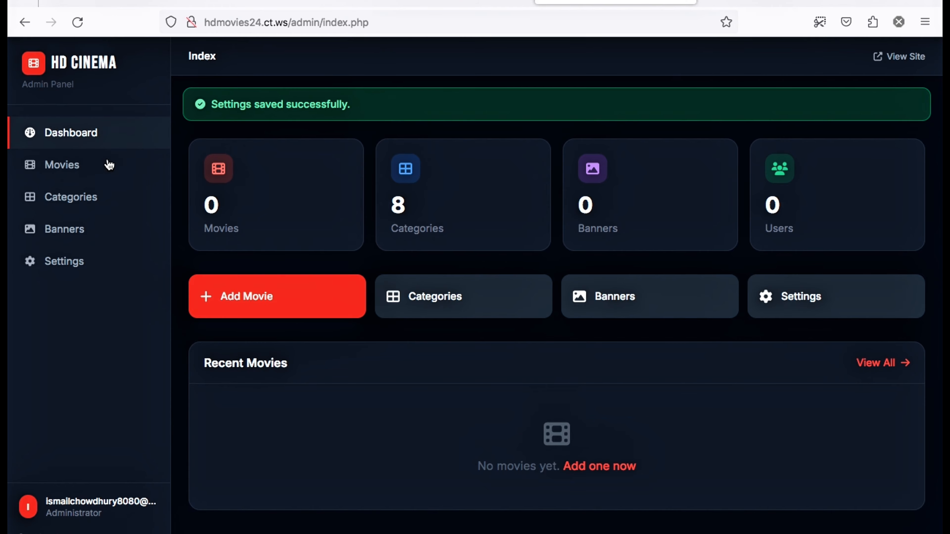
click(318, 299)
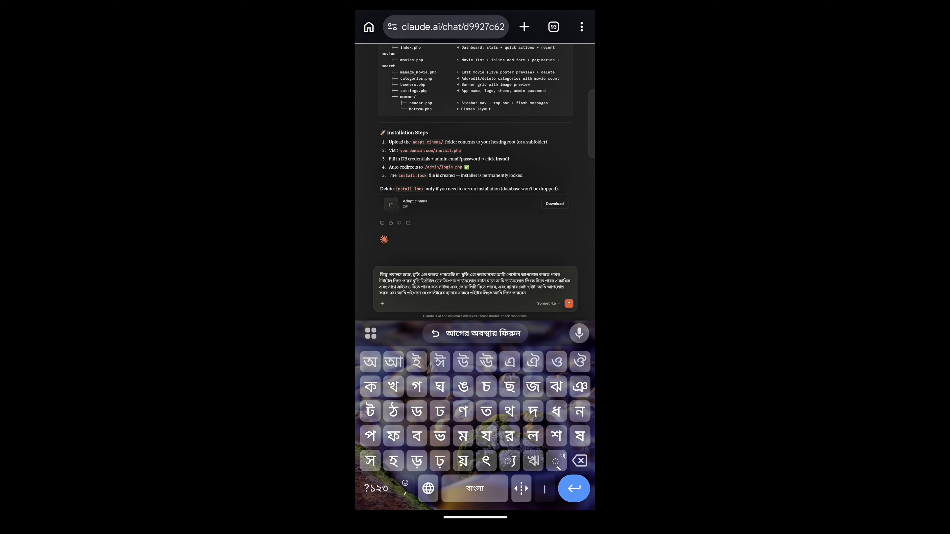
Send the Bengali feature request and download Claude's updated zip as adept-cinema (1).zip
click(568, 303)
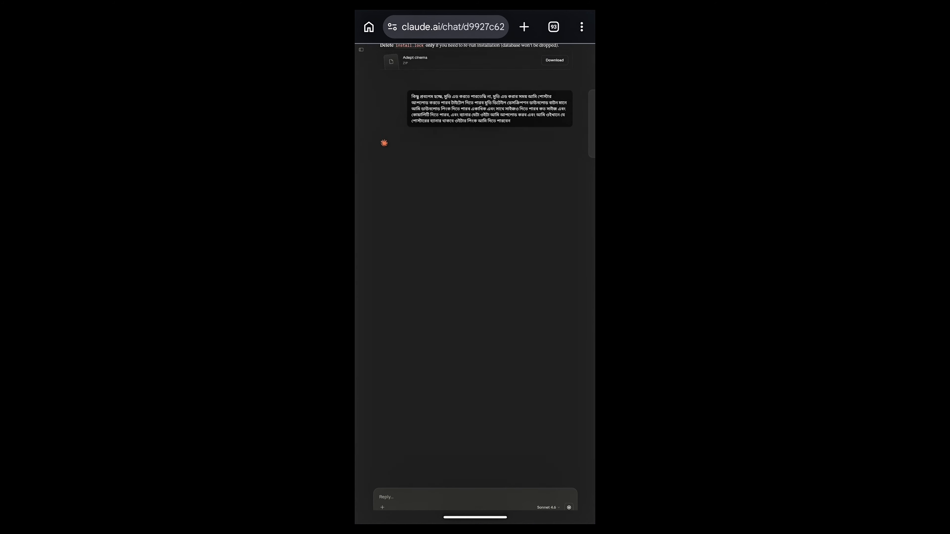
scroll(544, 333, up, 2)
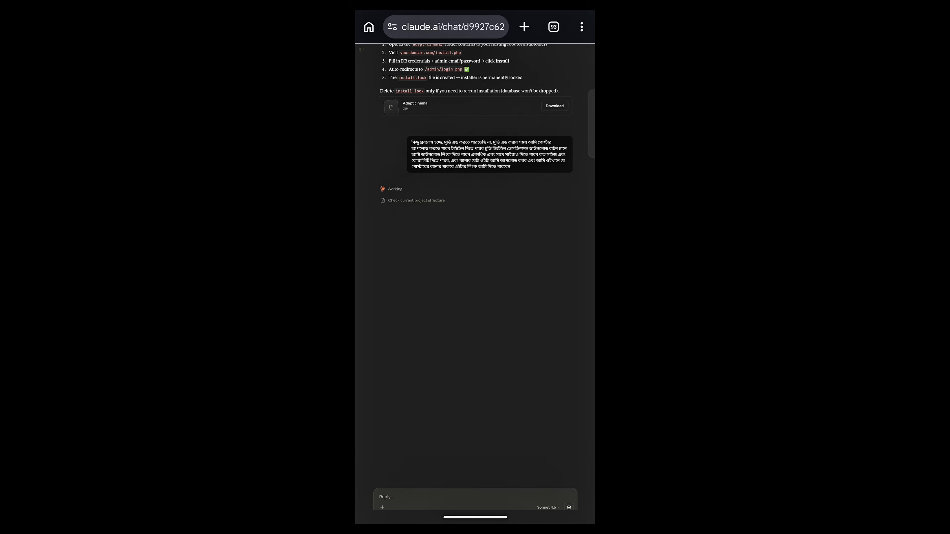
scroll(534, 257, down, 2)
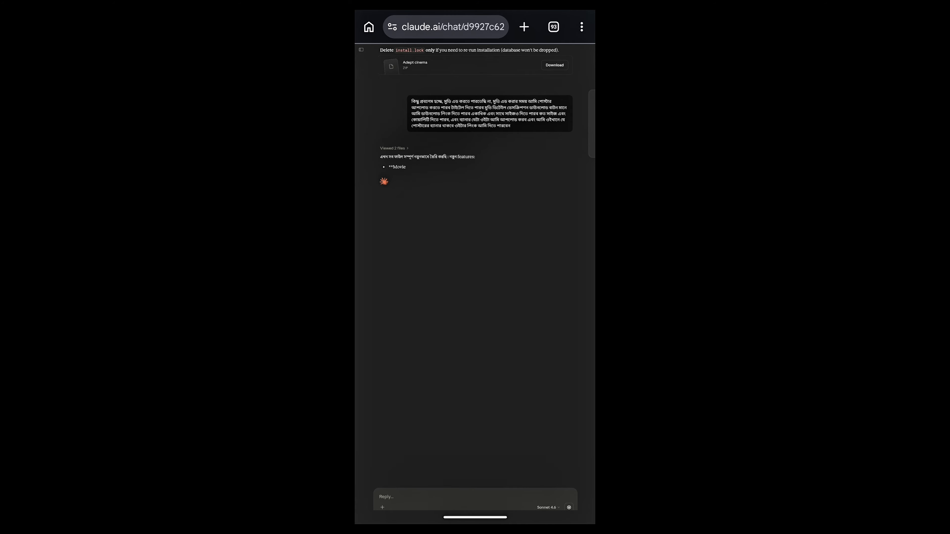
scroll(536, 272, down, 1)
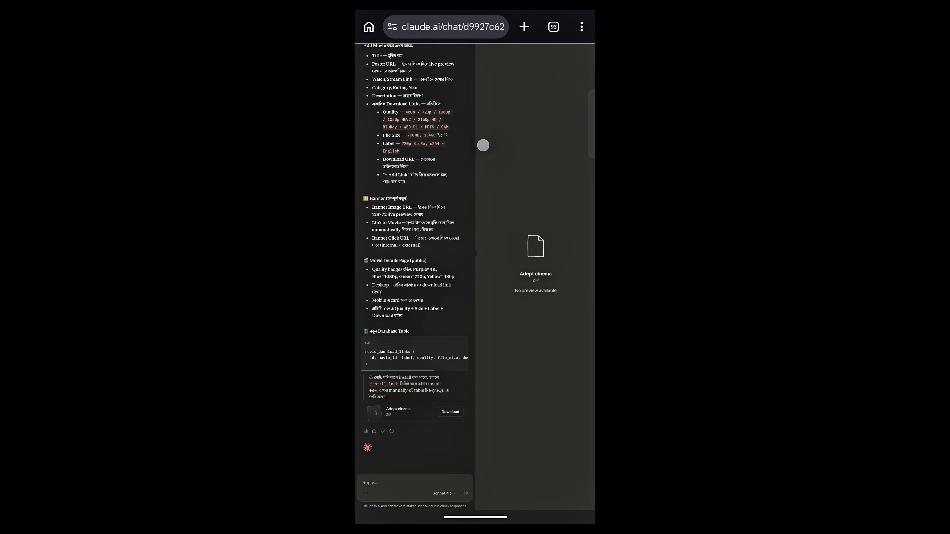
click(454, 411)
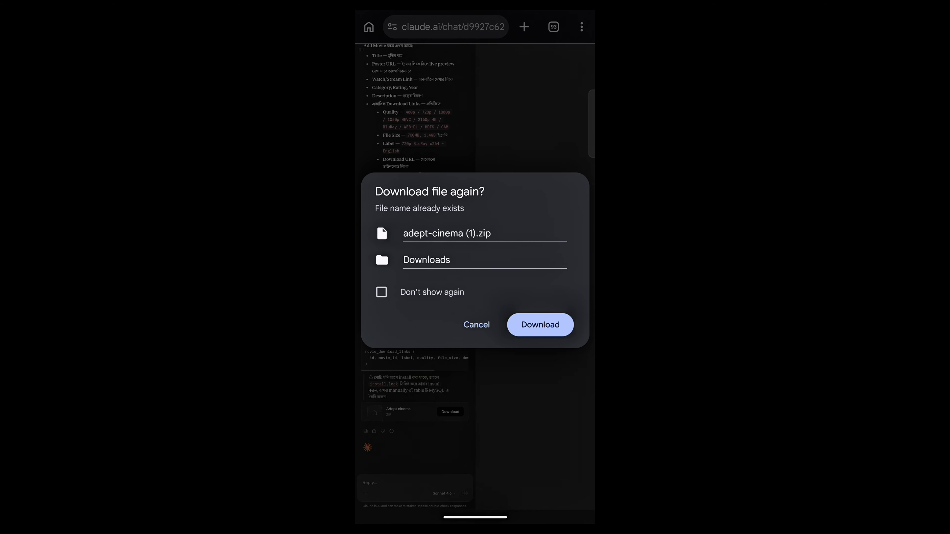
click(540, 325)
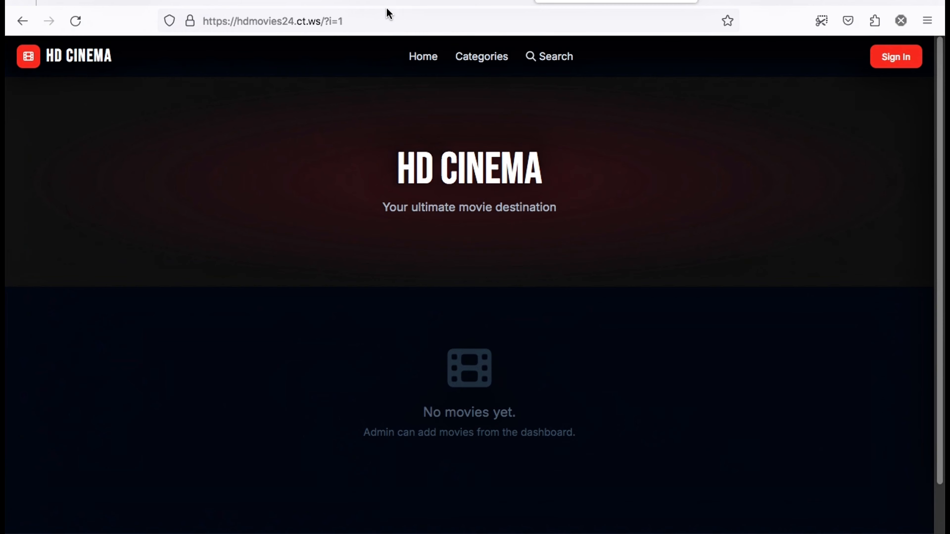
click(388, 8)
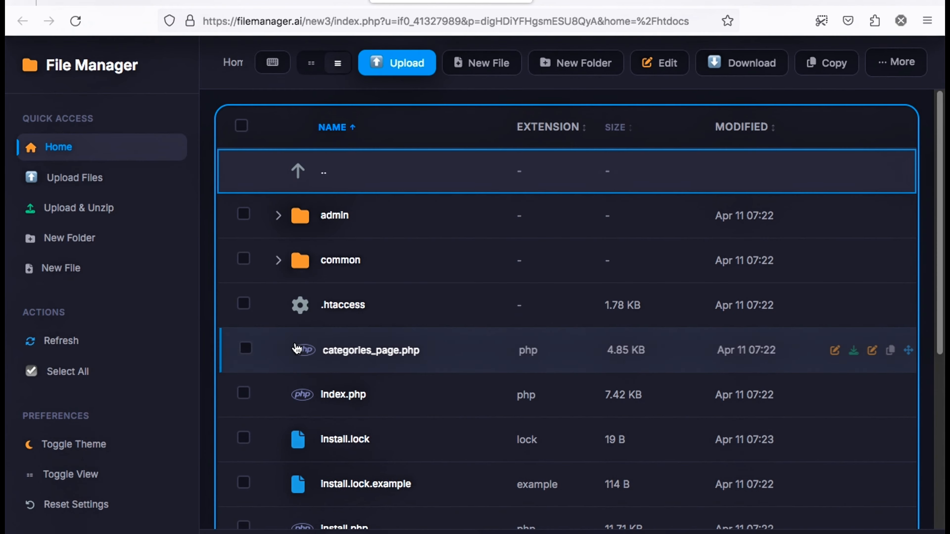
Delete all 13 existing files and folders from htdocs
click(240, 126)
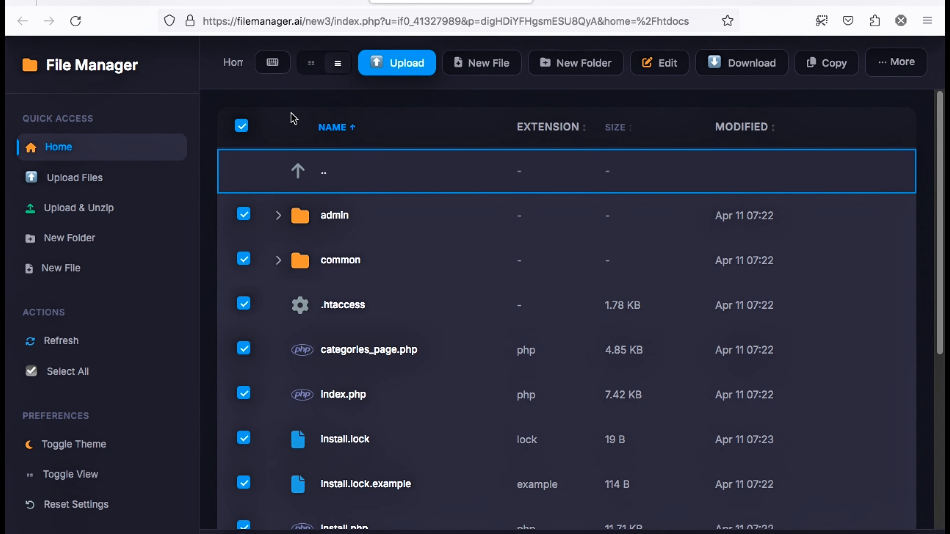
right_click(444, 302)
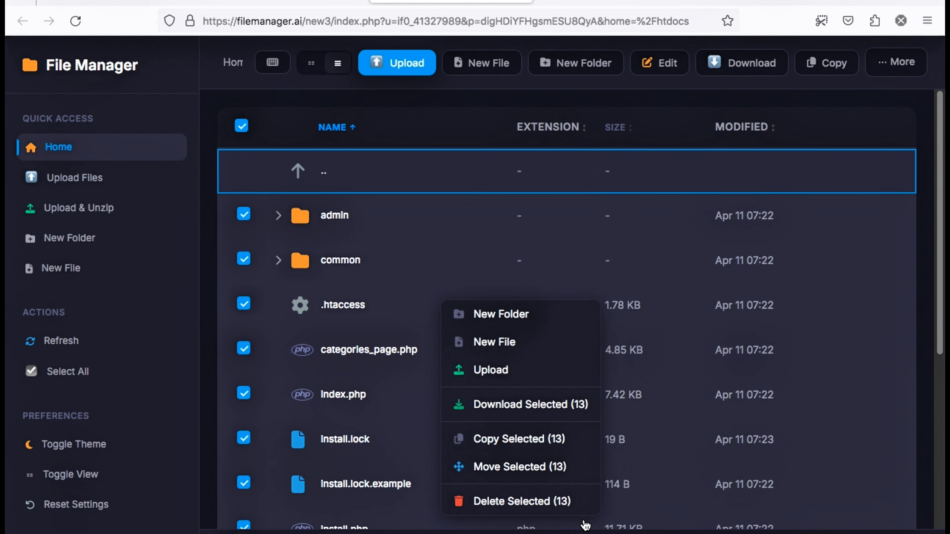
click(562, 501)
click(582, 322)
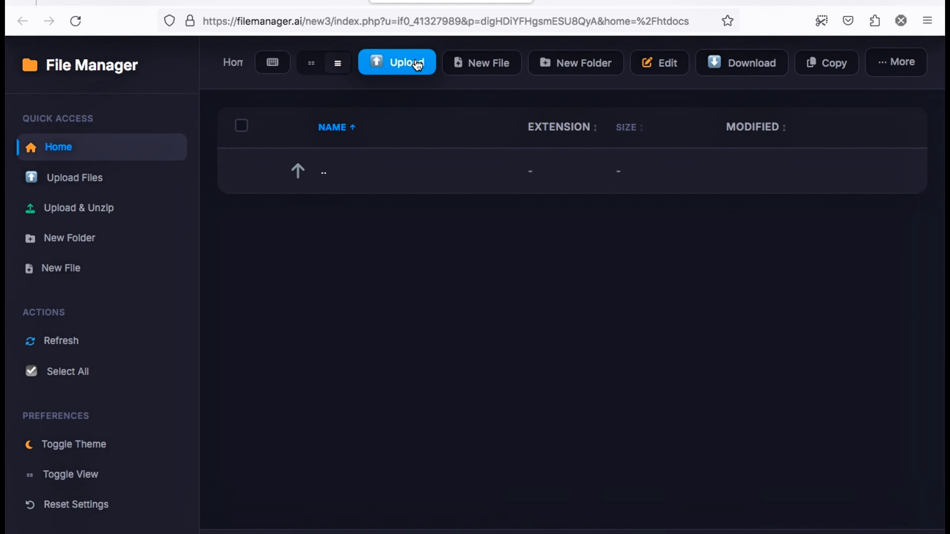
Upload adept-cinema (1).zip with Zip & Extract so it unpacks into htdocs
click(417, 64)
click(478, 258)
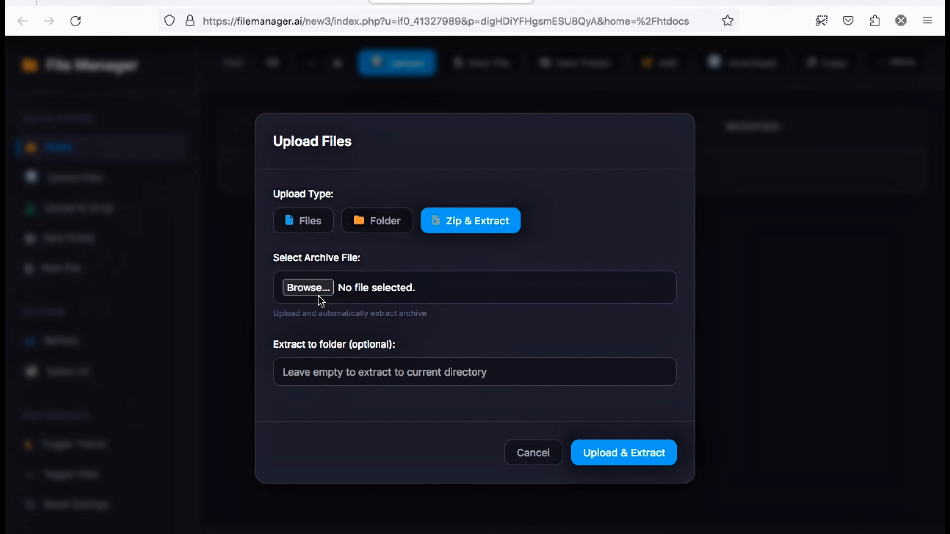
click(307, 287)
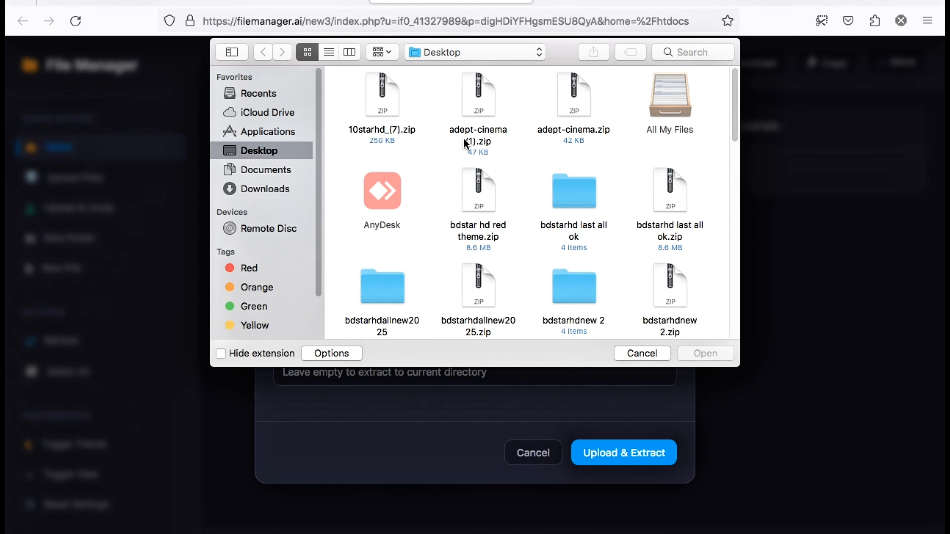
scroll(556, 171, down, 3)
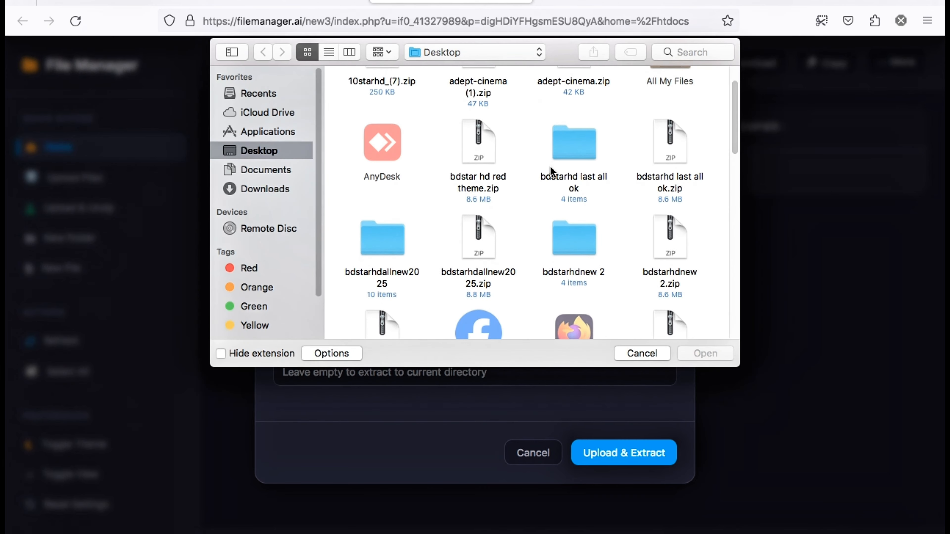
scroll(553, 176, up, 3)
click(466, 94)
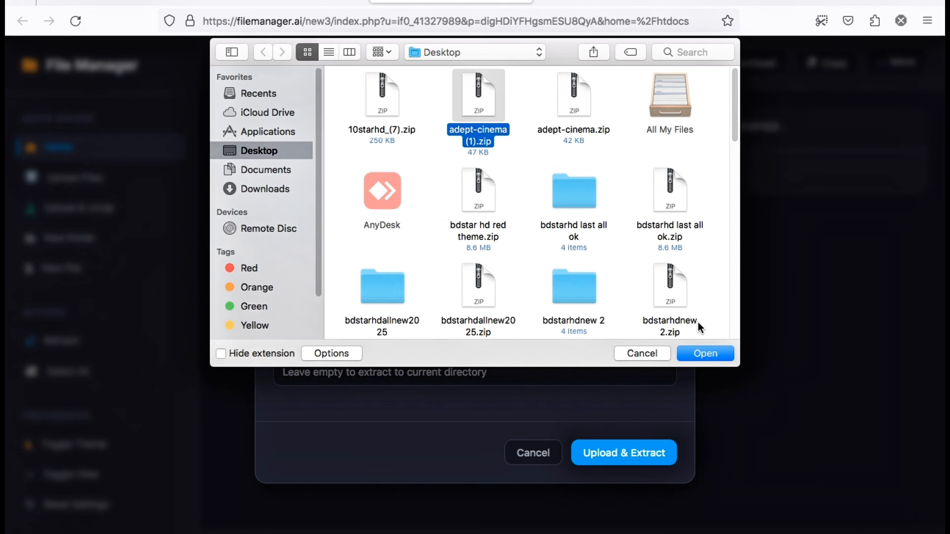
click(704, 353)
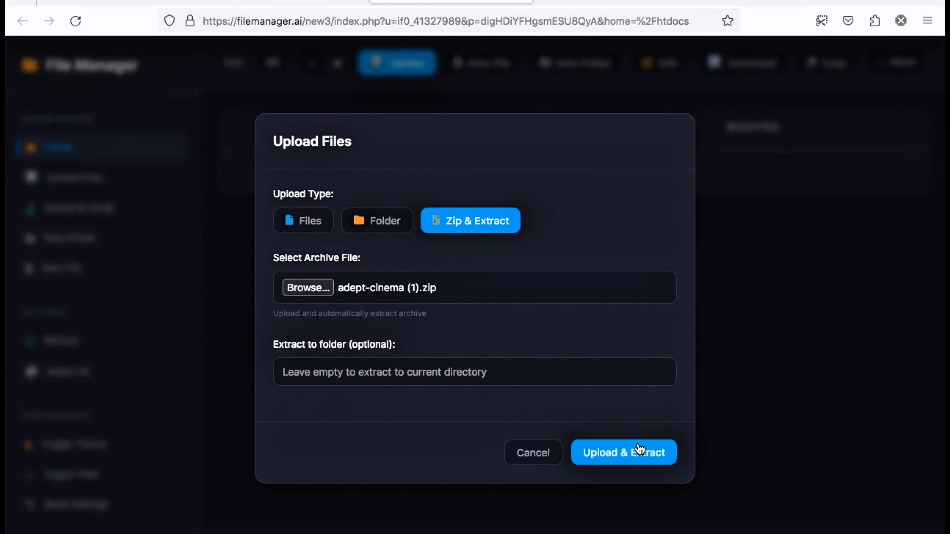
click(640, 450)
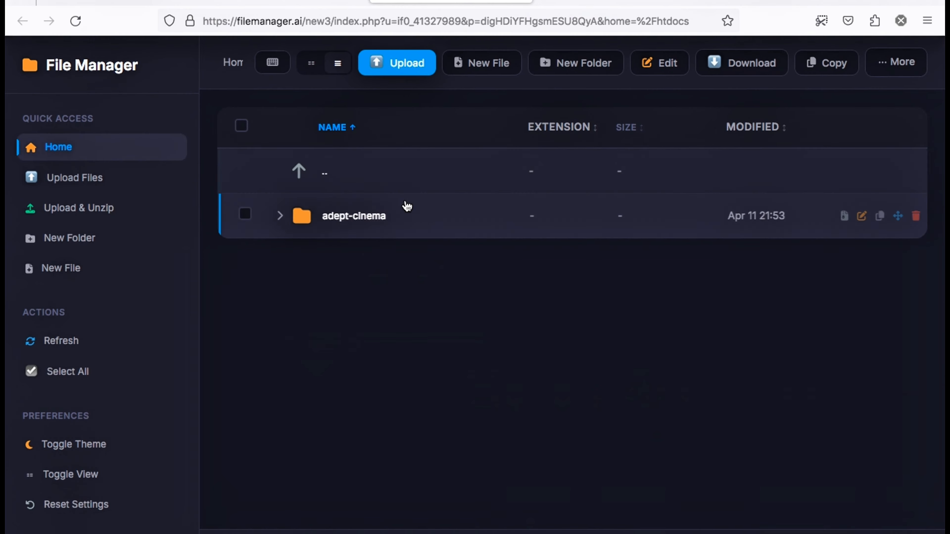
Move all 12 items from the extracted adept-cinema folder up into /htdocs
double_click(390, 215)
click(240, 133)
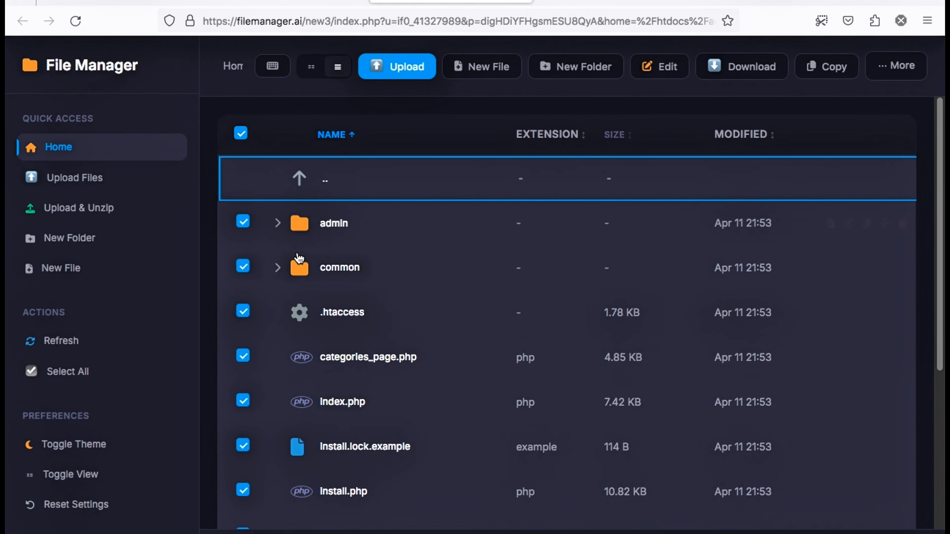
right_click(299, 258)
click(388, 422)
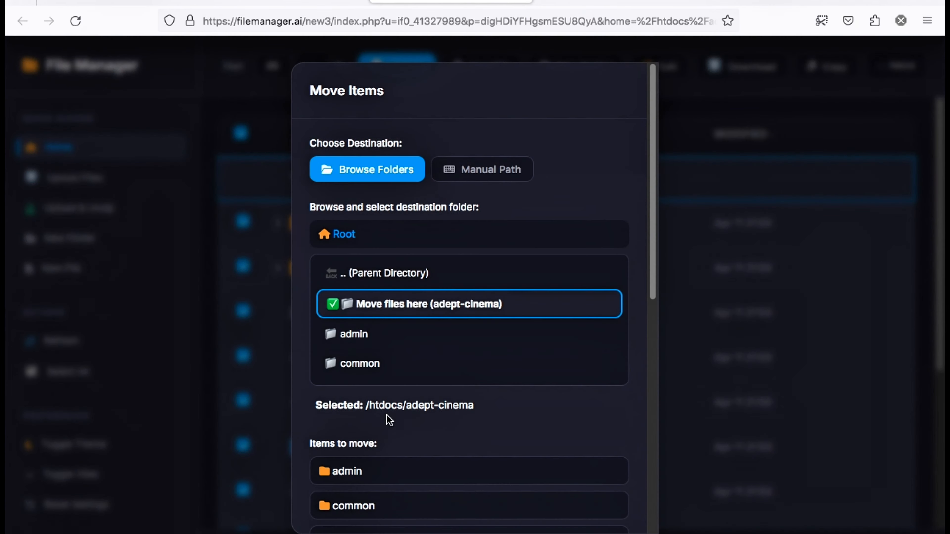
click(347, 277)
click(389, 233)
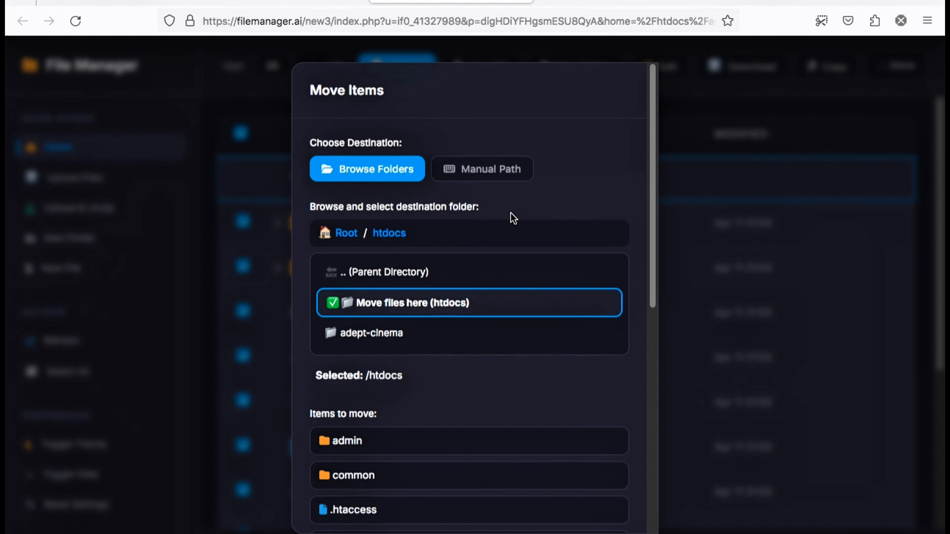
scroll(510, 212, down, 10)
click(593, 503)
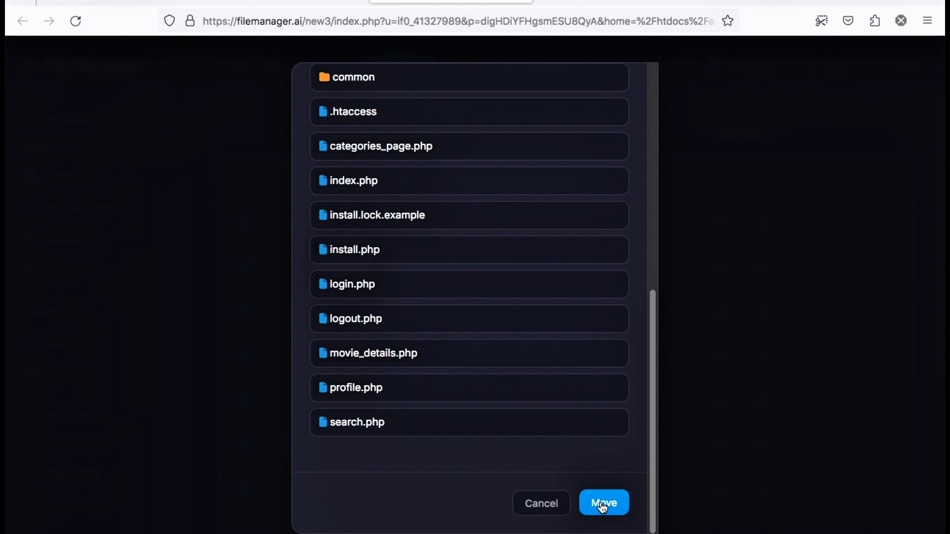
Remove the existing MySQL database in vistapanel
click(308, 5)
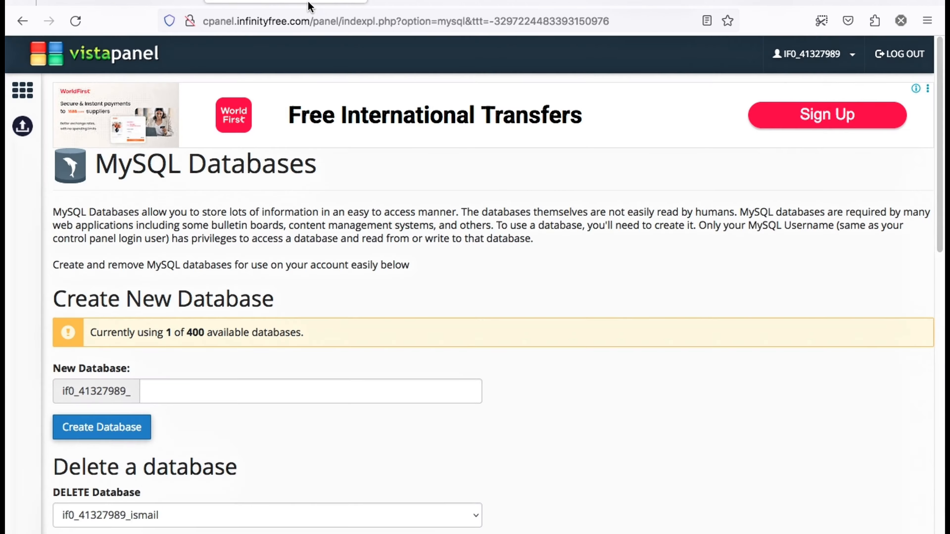
scroll(135, 262, down, 5)
click(130, 241)
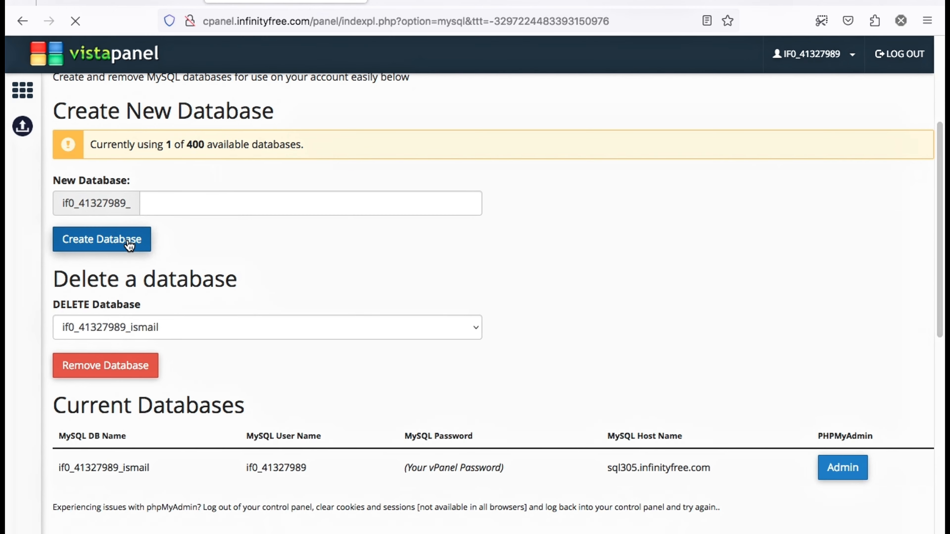
scroll(142, 393, down, 1)
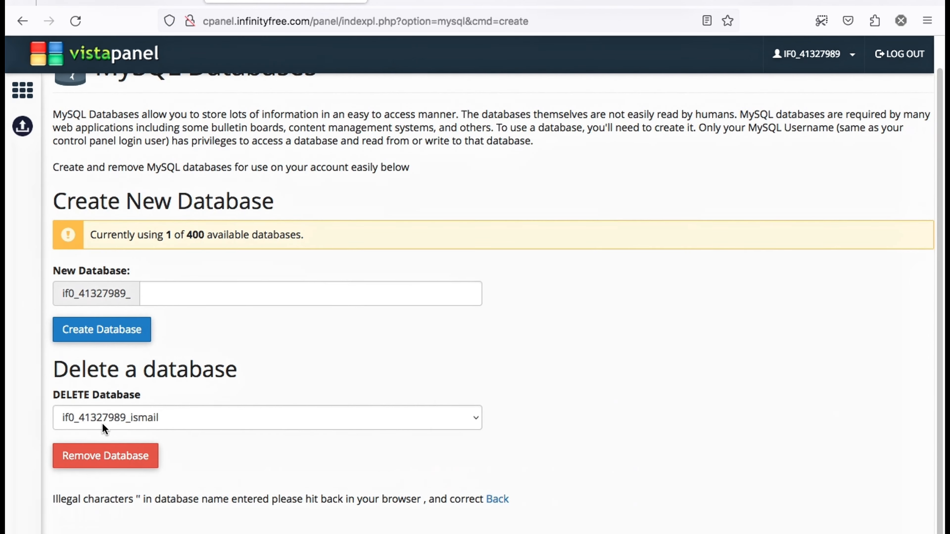
click(104, 454)
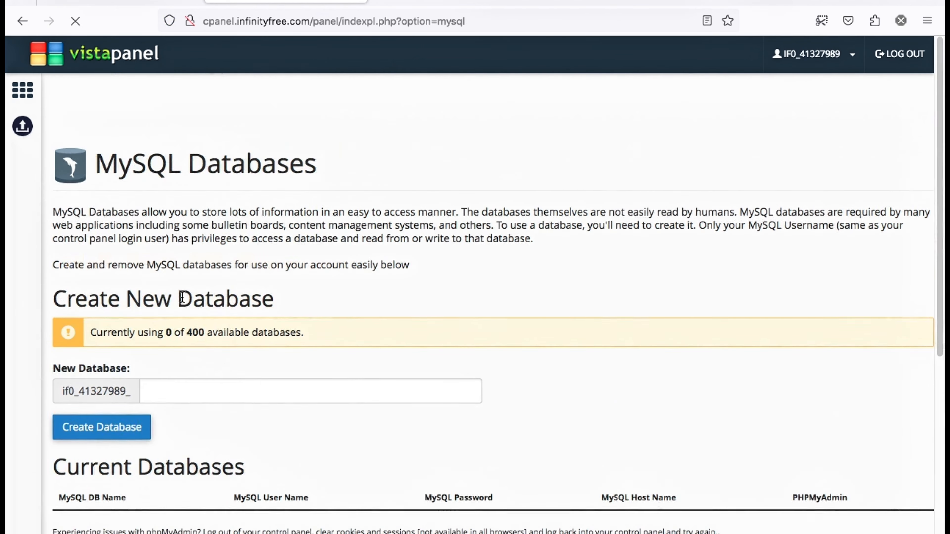
Create a new MySQL database with the same name on sql305.infinityfree.com
click(181, 392)
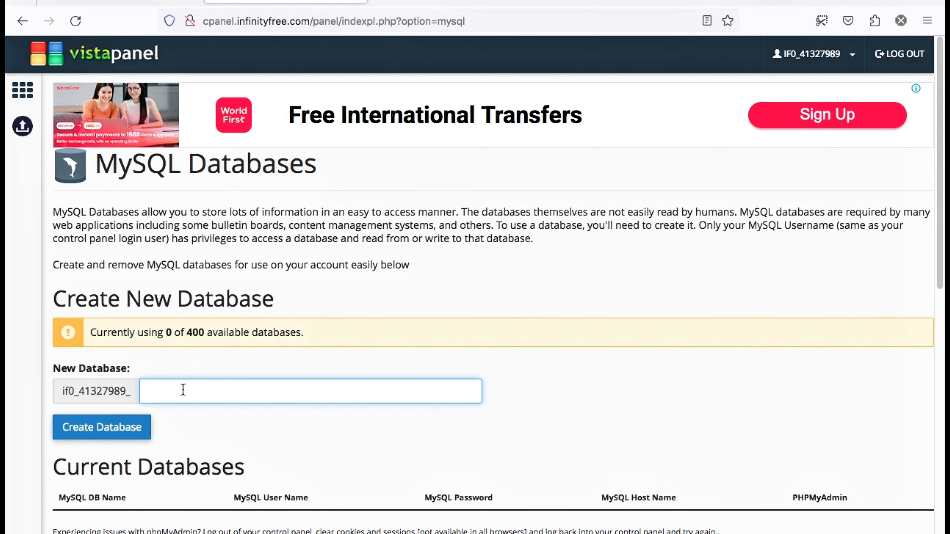
text(isma)
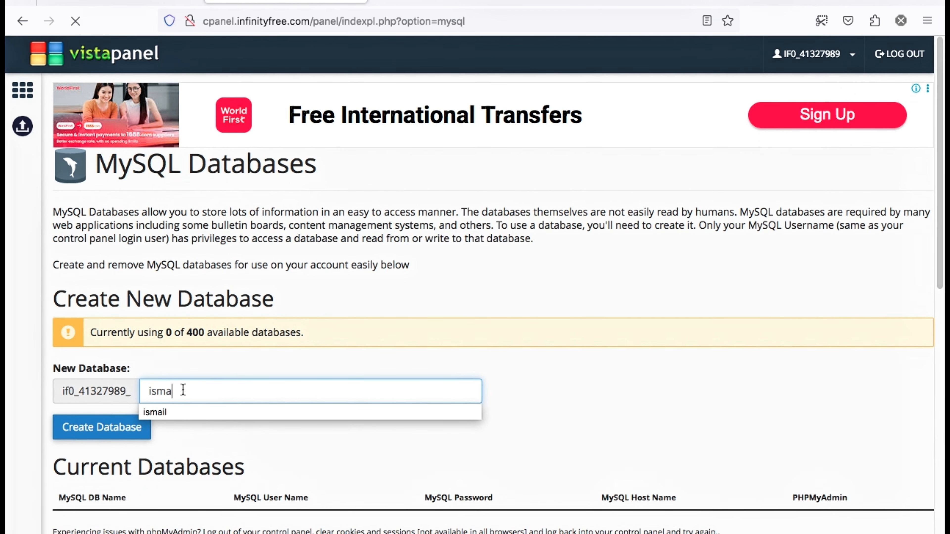
click(185, 423)
click(192, 397)
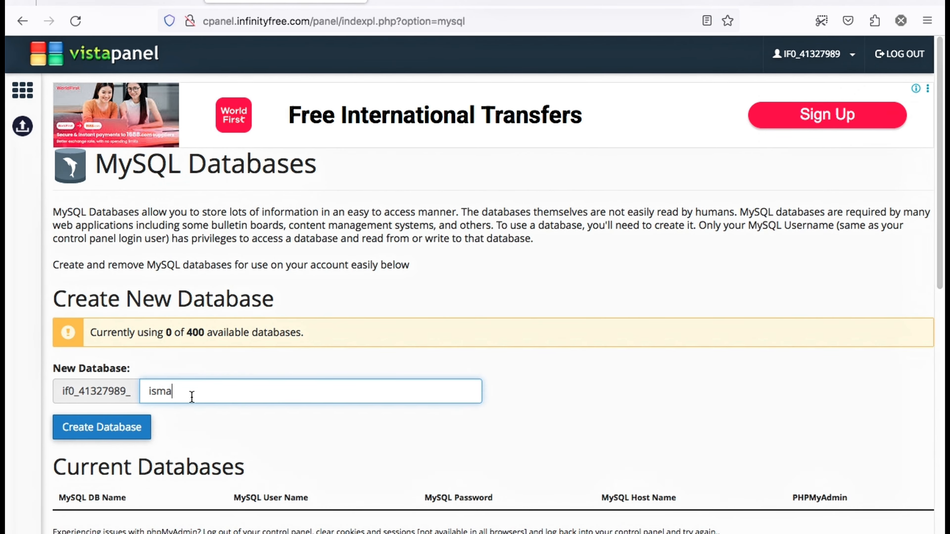
text(mail)
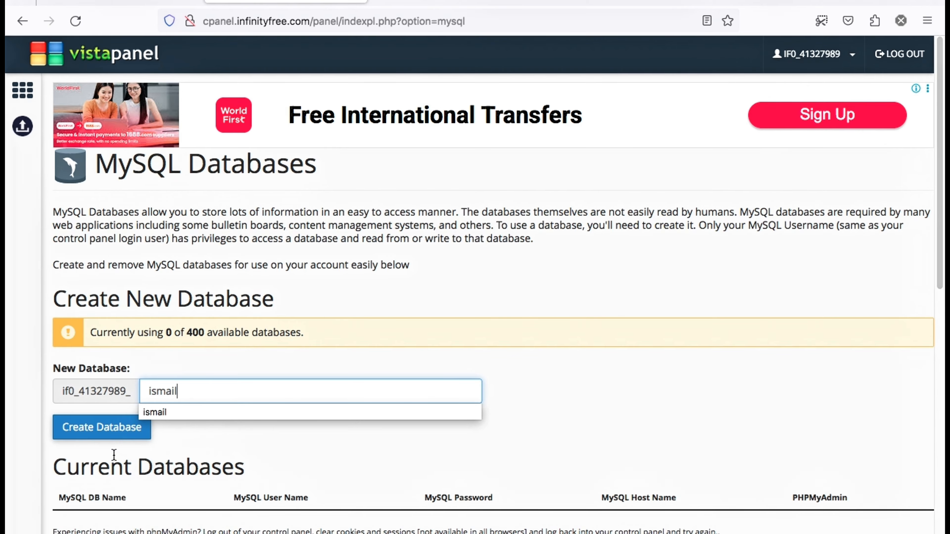
click(111, 445)
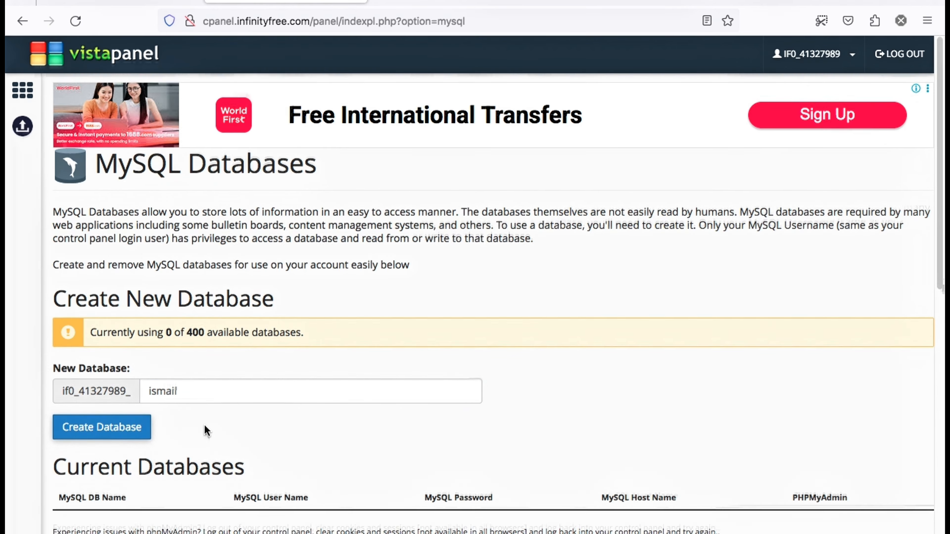
scroll(204, 425, down, 5)
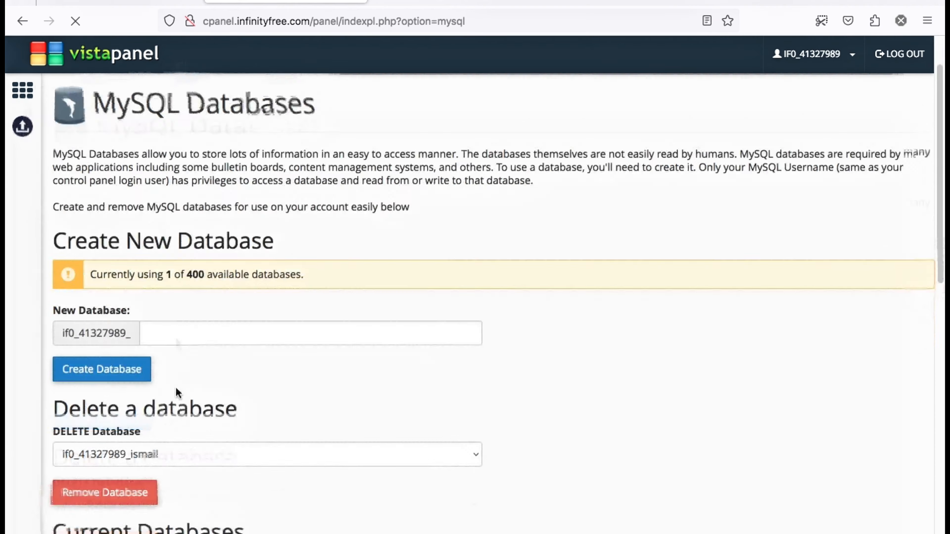
scroll(175, 357, down, 7)
scroll(178, 378, down, 1)
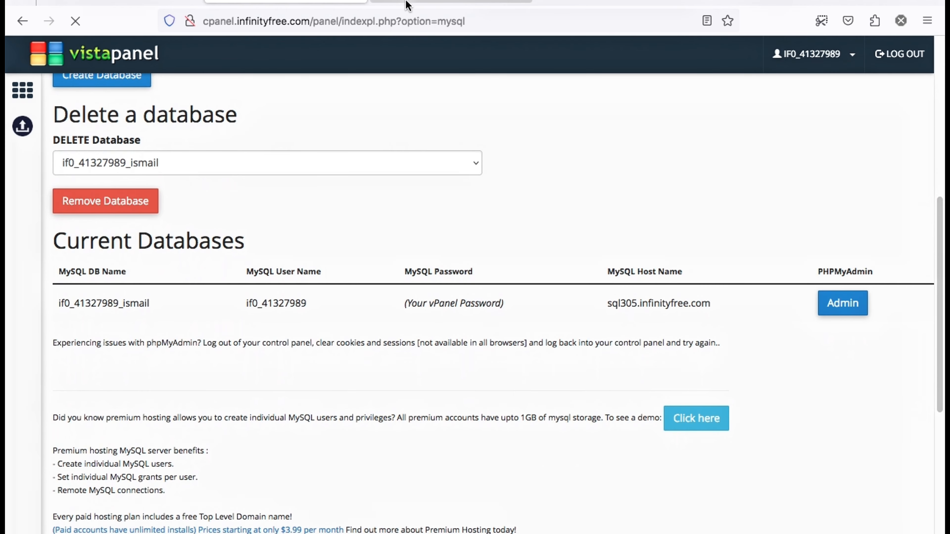
Delete the empty adept-cinema folder from htdocs
click(426, 2)
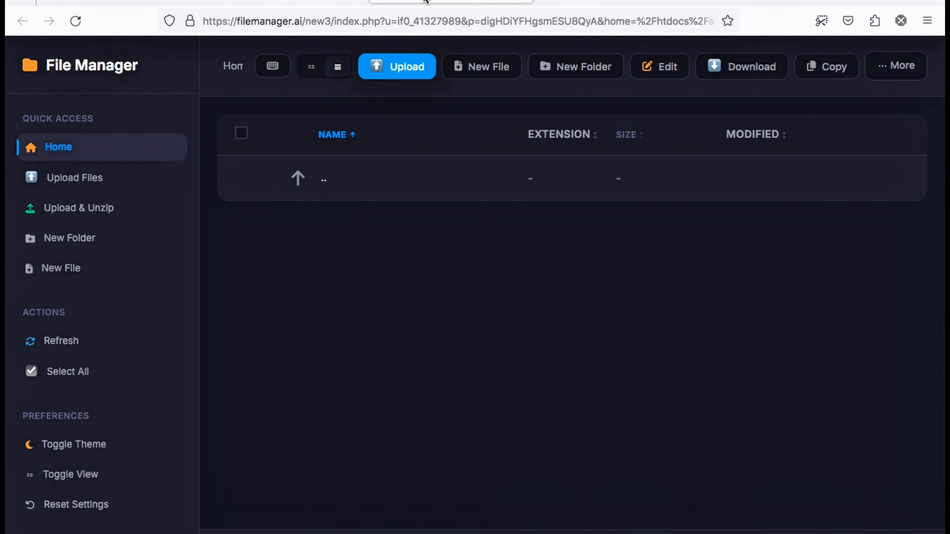
click(325, 172)
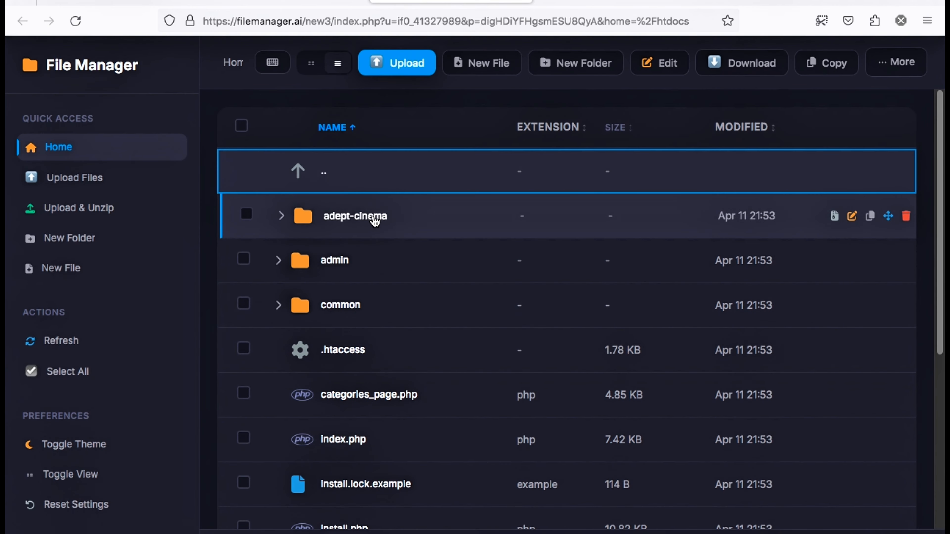
right_click(375, 222)
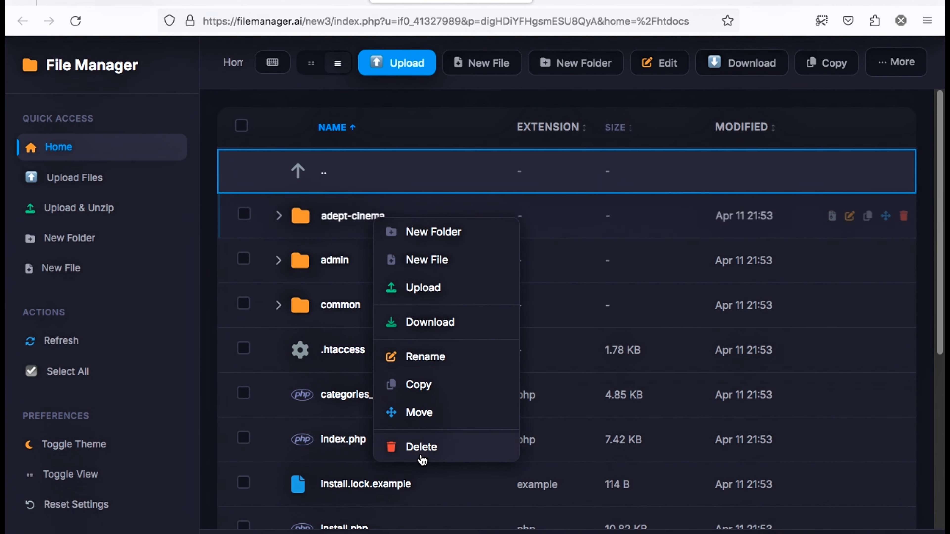
click(423, 447)
click(582, 323)
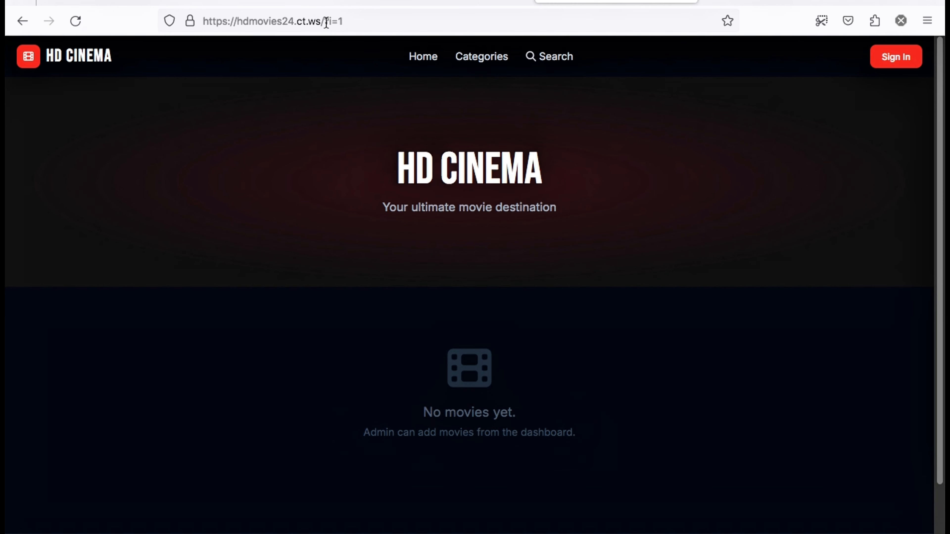
Load hdmovies24.ct.ws/install.php to show the HD Cinema setup form
drag(325, 21, 669, 16)
key(BackSpace)
text(i)
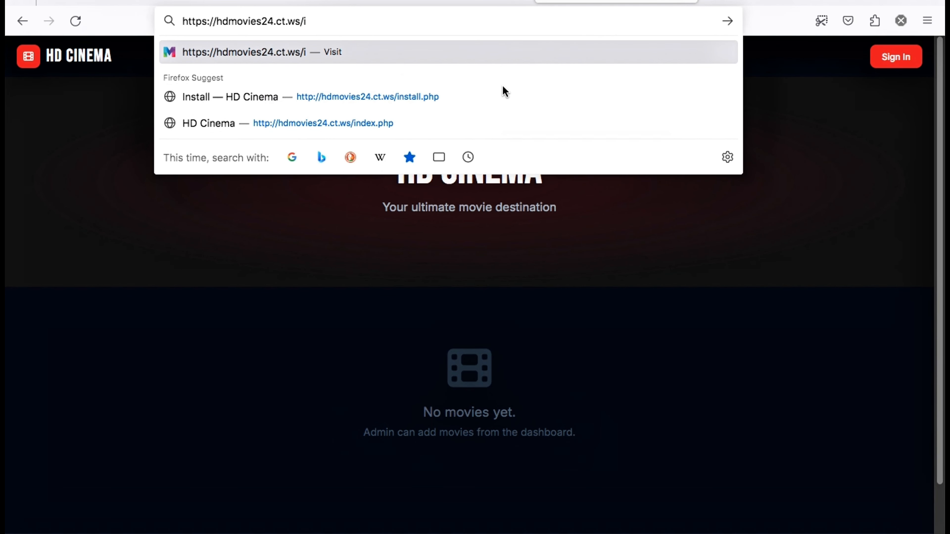
click(485, 95)
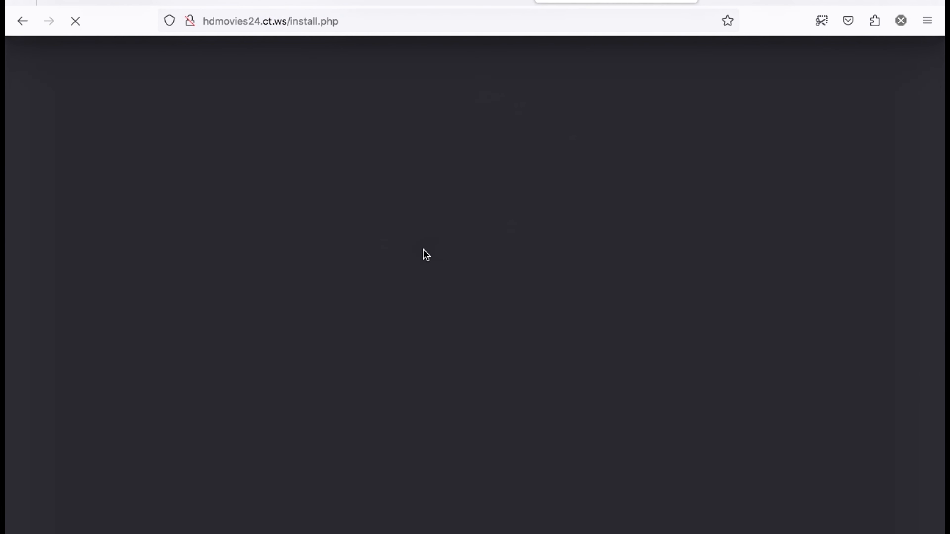
scroll(298, 250, down, 2)
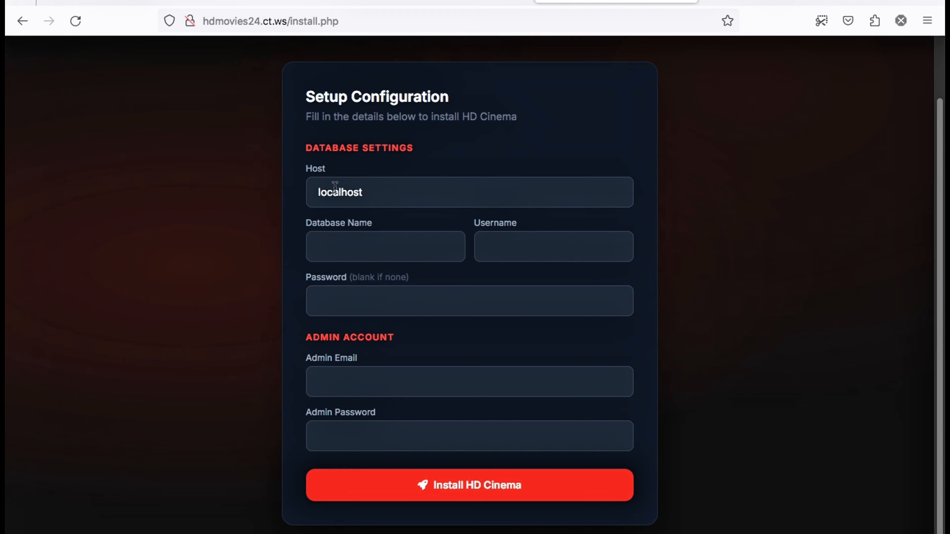
Replace localhost in Host with sql305.infinityfree.com copied from vistapanel
drag(365, 193, 250, 191)
key(BackSpace)
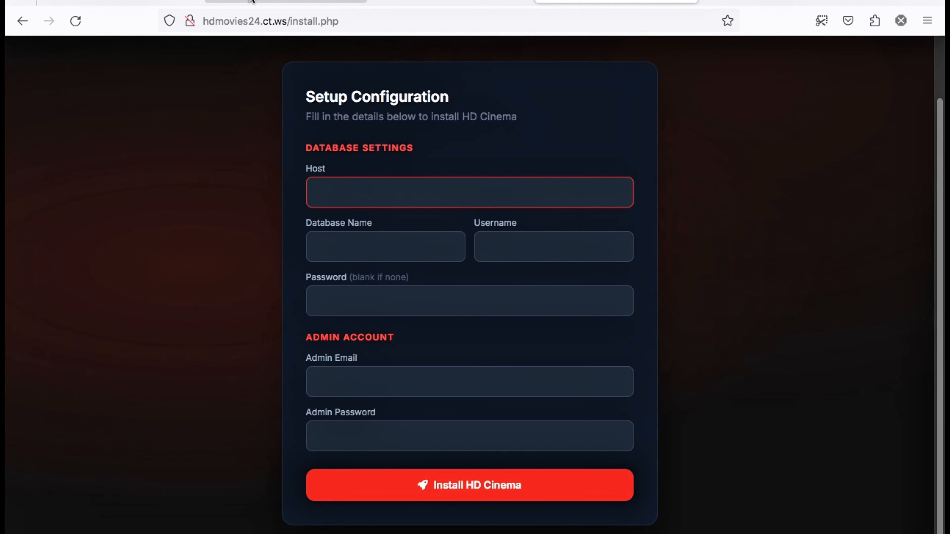
click(251, 1)
click(615, 216)
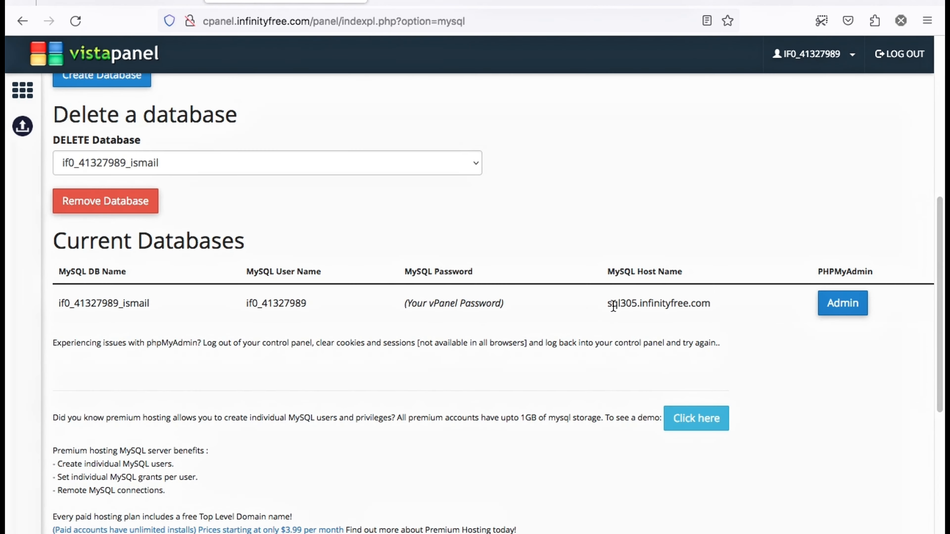
drag(608, 305, 711, 304)
right_click(711, 304)
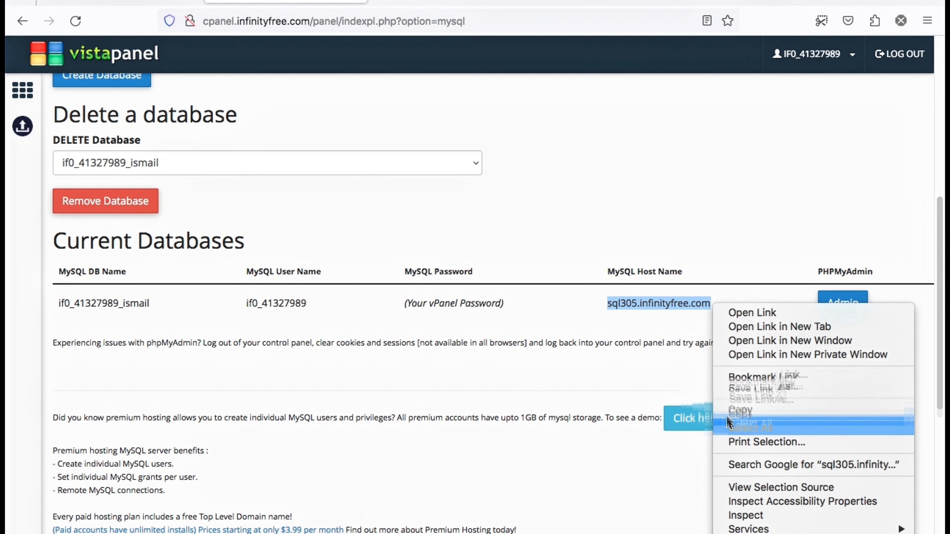
click(733, 411)
click(591, 6)
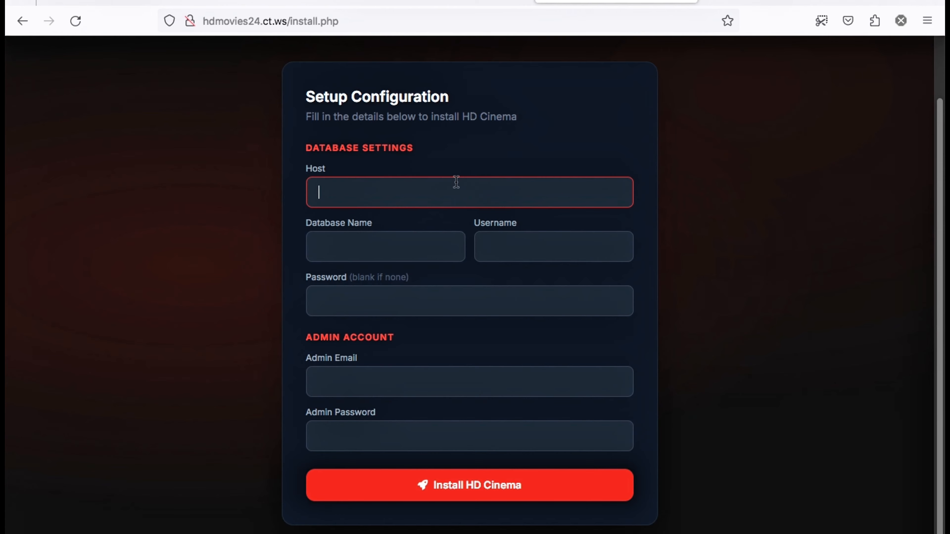
right_click(442, 195)
click(468, 308)
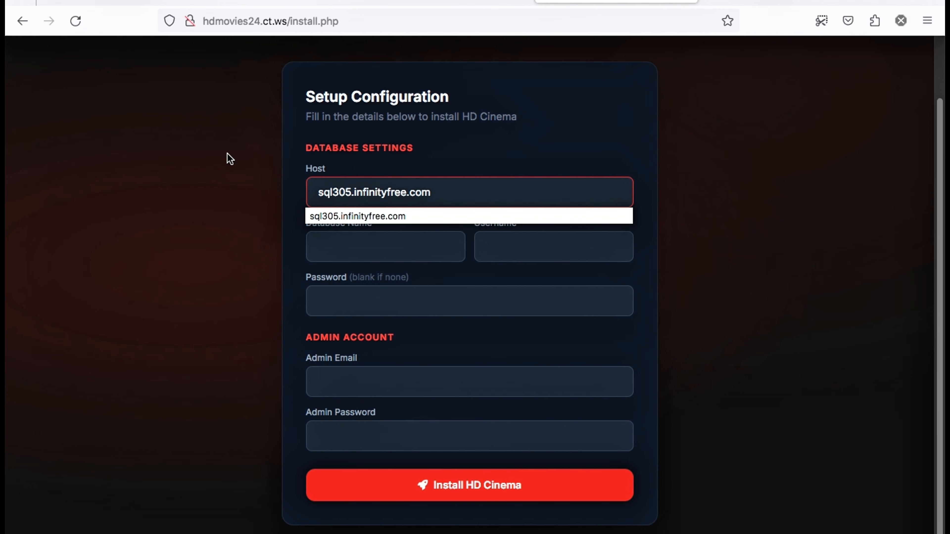
Fill Database Name with the full database name copied from vistapanel
click(286, 6)
drag(152, 303, 61, 303)
right_click(65, 304)
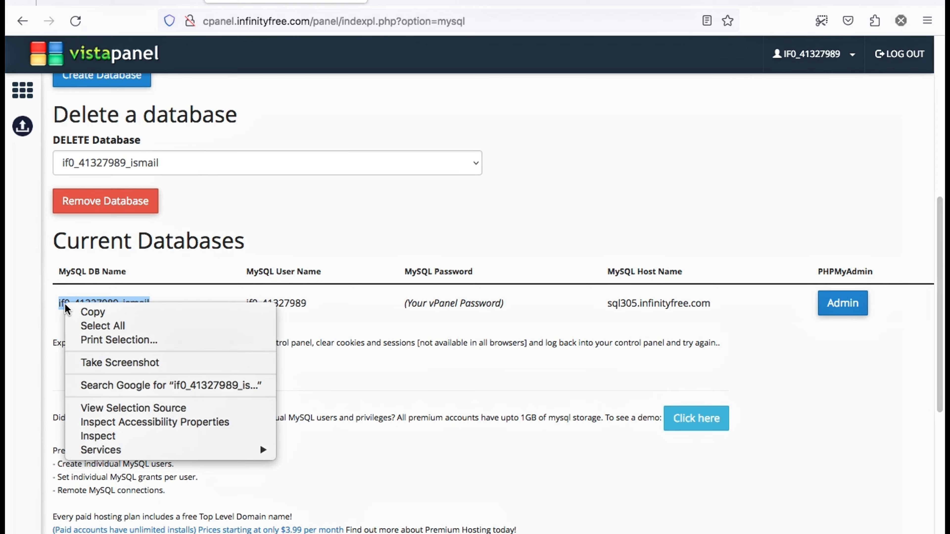
click(92, 312)
click(583, 6)
right_click(369, 245)
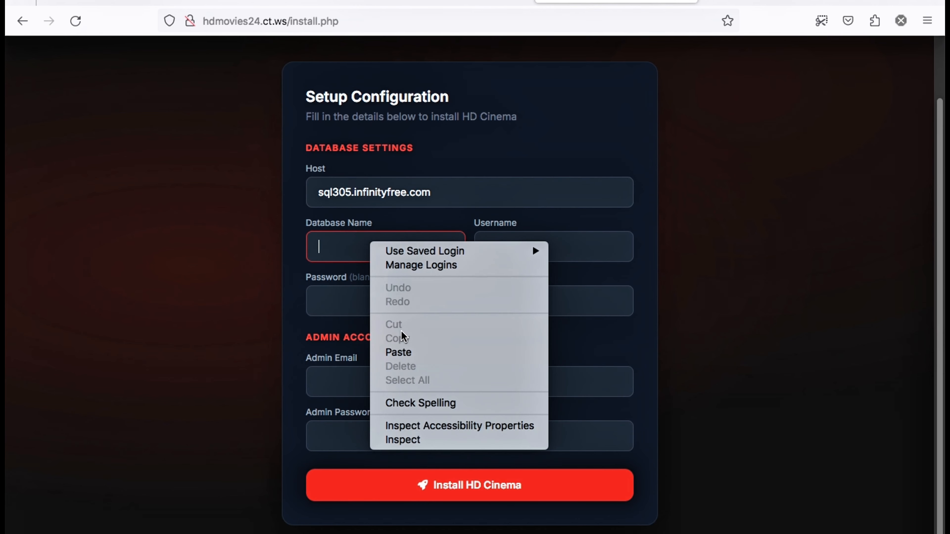
click(395, 350)
Fill Username with the MySQL user name copied from vistapanel
click(441, 5)
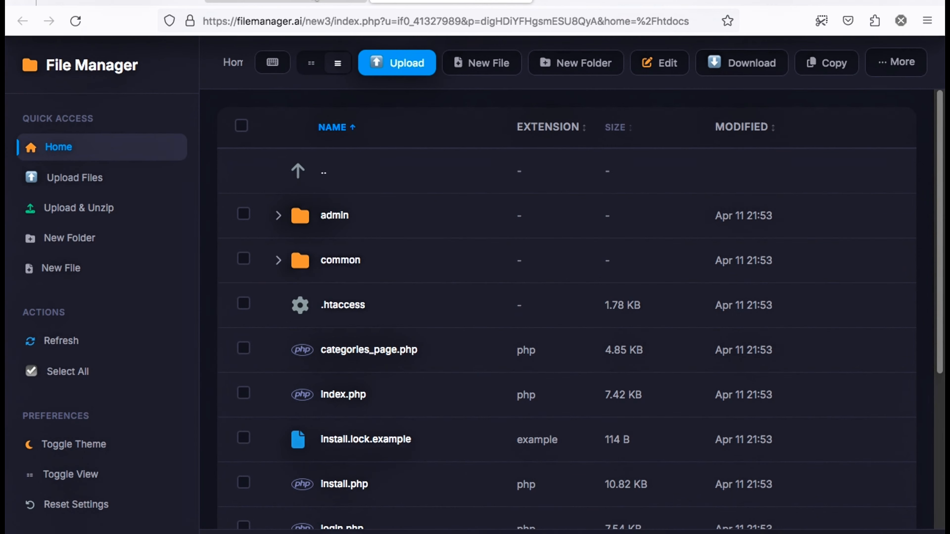
click(285, 5)
drag(244, 301, 306, 303)
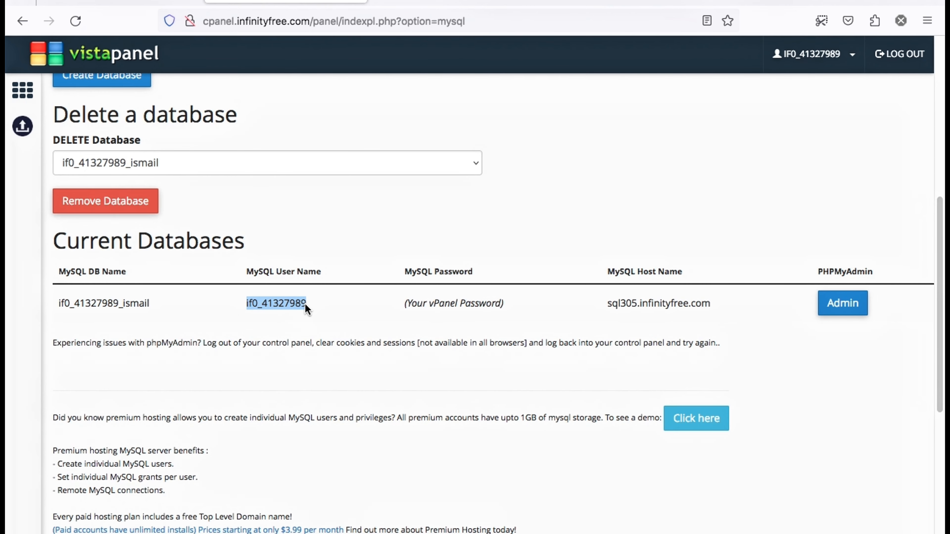
right_click(304, 304)
click(315, 311)
click(583, 4)
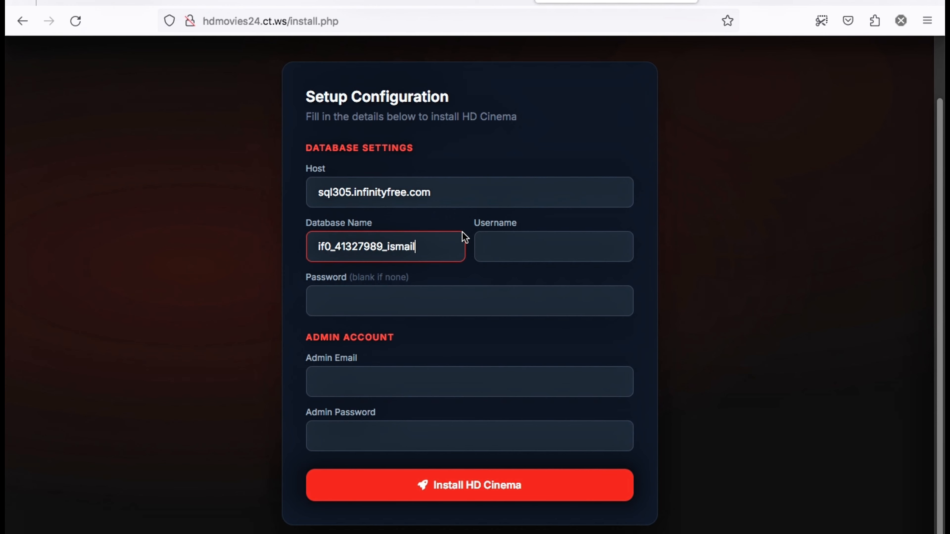
right_click(503, 254)
click(530, 347)
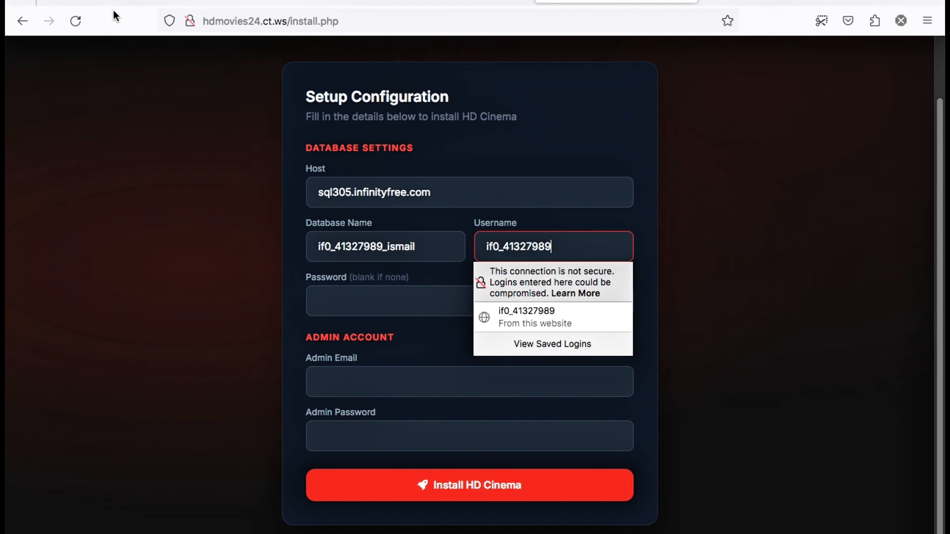
Fill the database Password with the account password copied from the InfinityFree dashboard
click(120, 4)
click(745, 288)
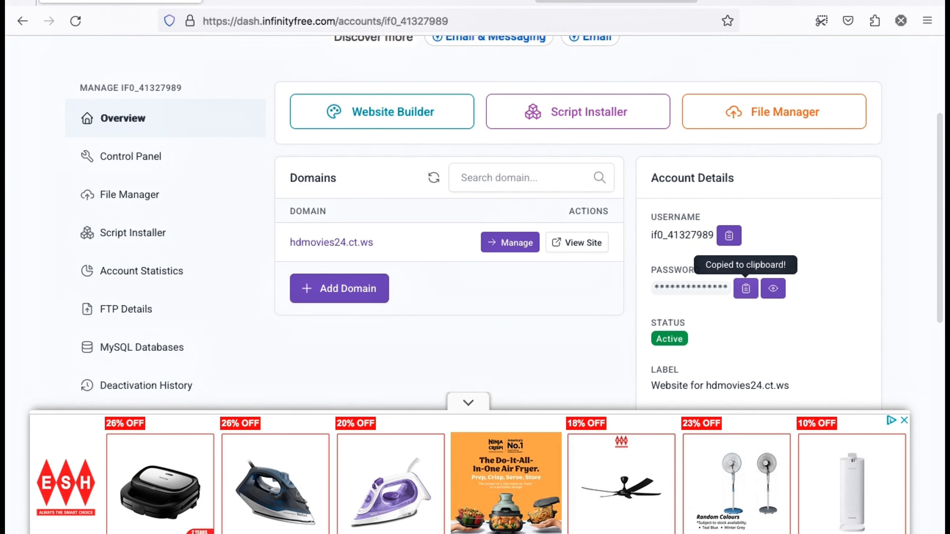
click(598, 3)
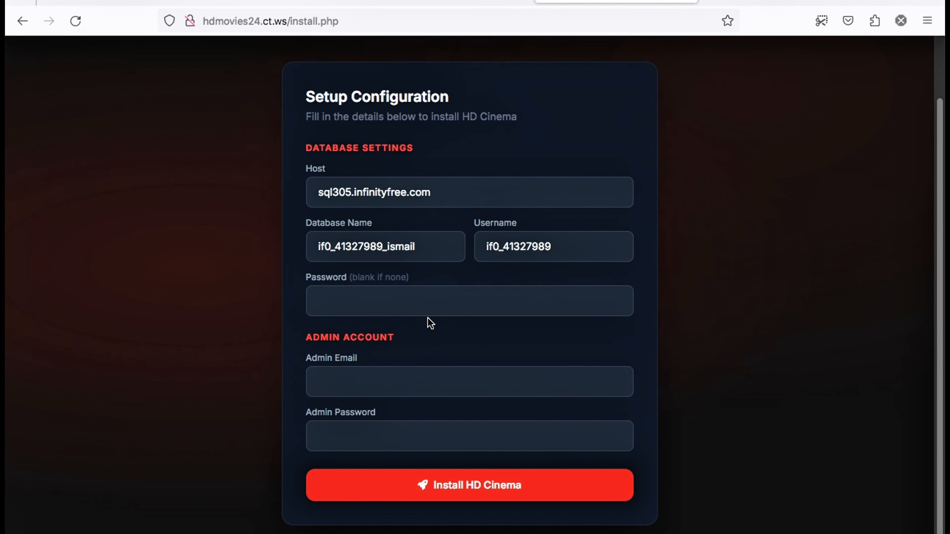
right_click(434, 304)
click(463, 430)
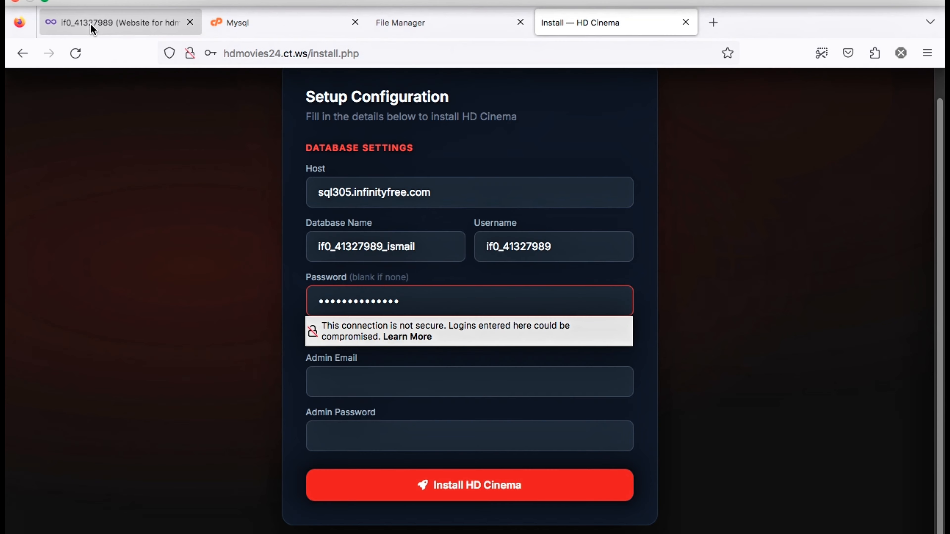
click(119, 23)
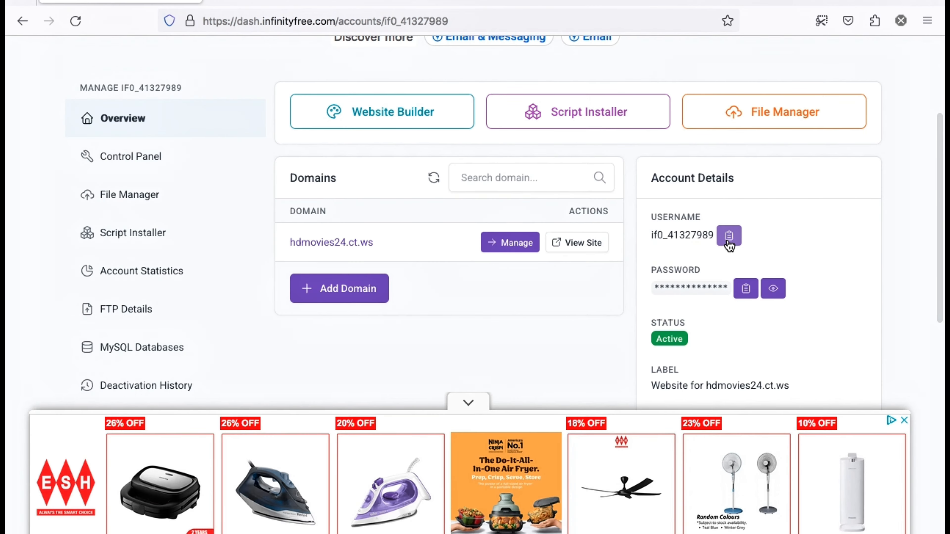
click(746, 291)
click(602, 2)
drag(432, 306, 174, 290)
key(BackSpace)
right_click(351, 299)
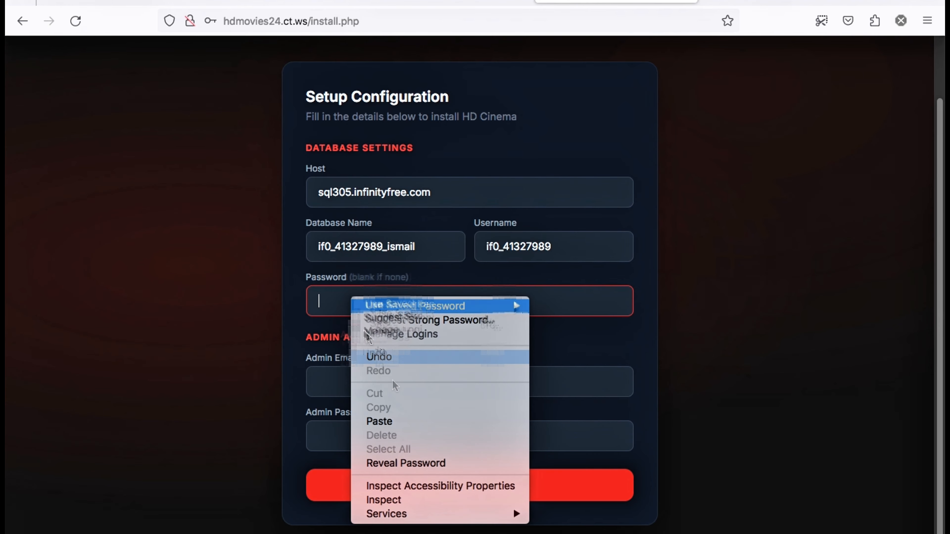
click(391, 426)
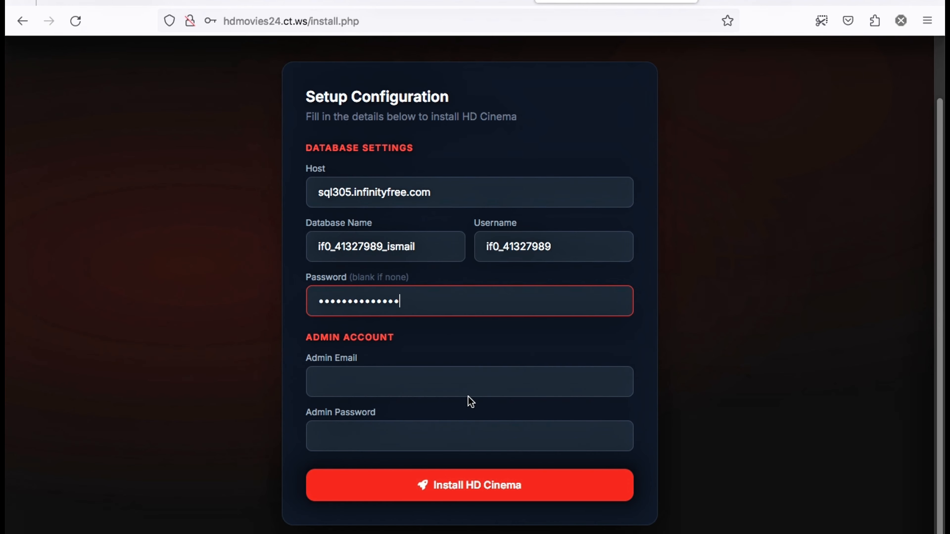
Enter the admin email and admin password, then run Install HD Cinema
click(456, 392)
text(is)
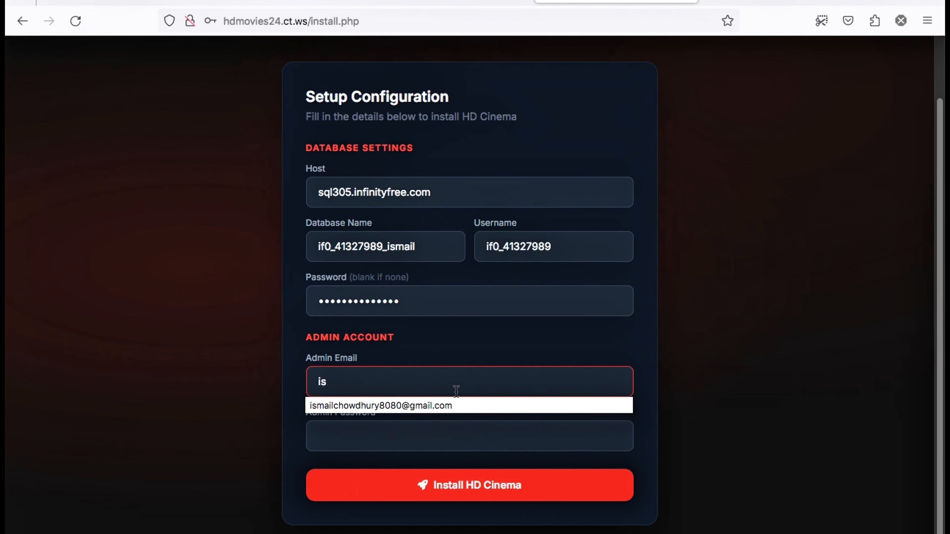
text(m)
click(470, 405)
click(470, 440)
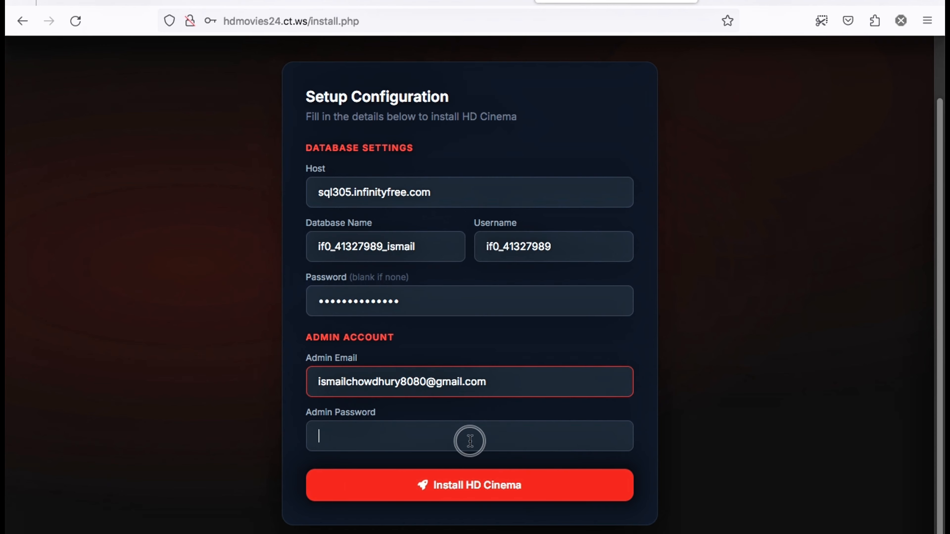
text(••)
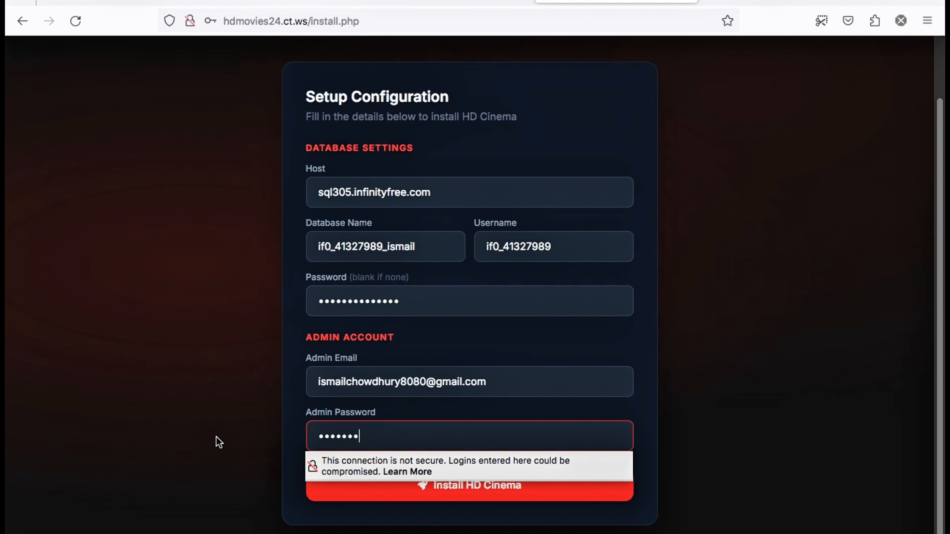
click(203, 433)
click(530, 500)
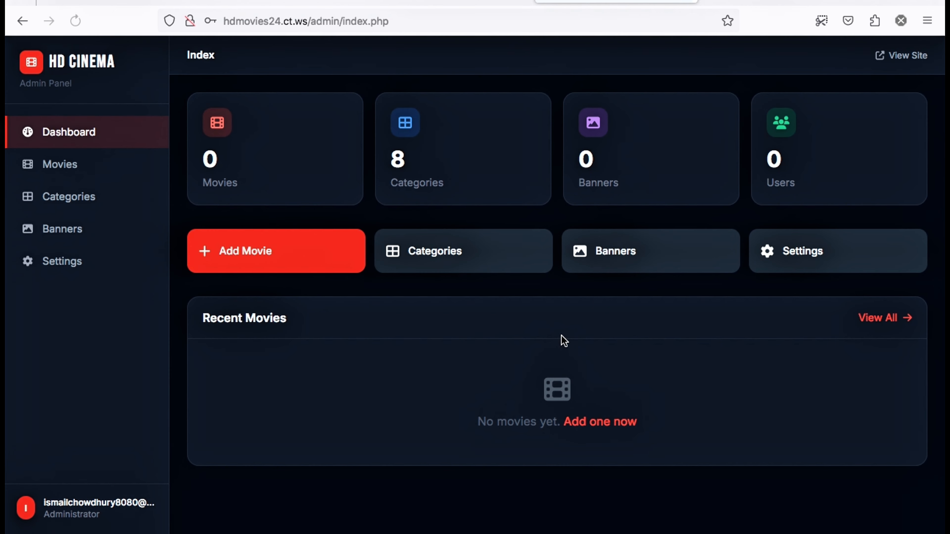
Delete install.php in the InfinityFree File Manager, then go back to the HD Cinema admin dashboard
click(418, 4)
scroll(460, 339, down, 5)
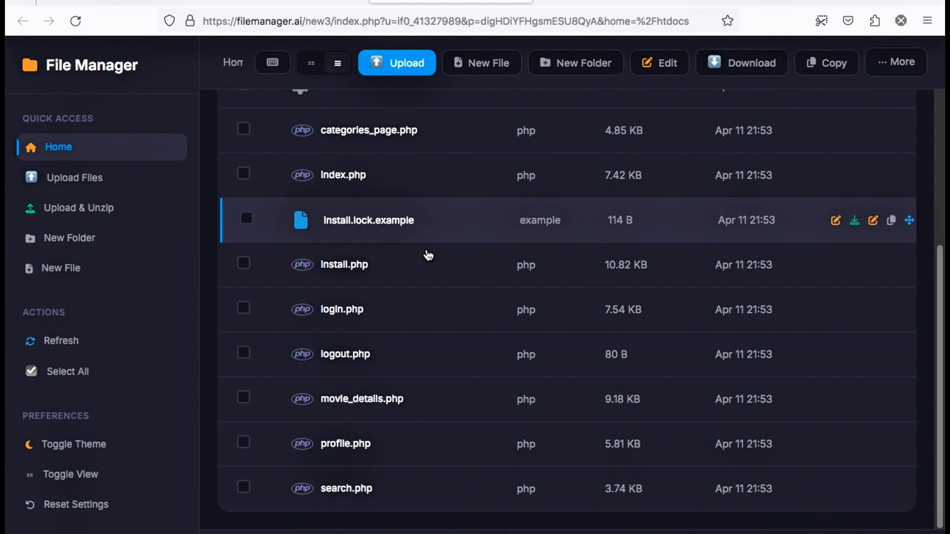
right_click(361, 264)
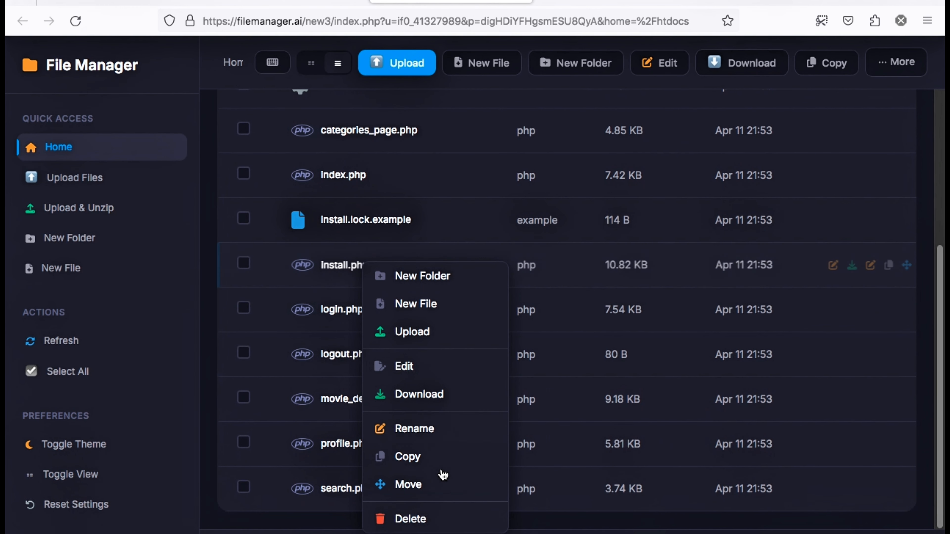
click(418, 518)
click(581, 322)
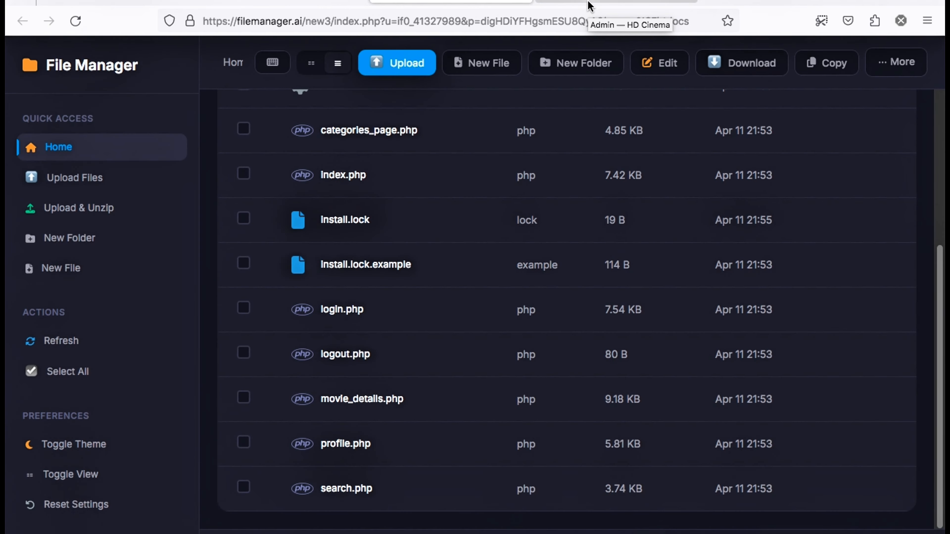
click(590, 6)
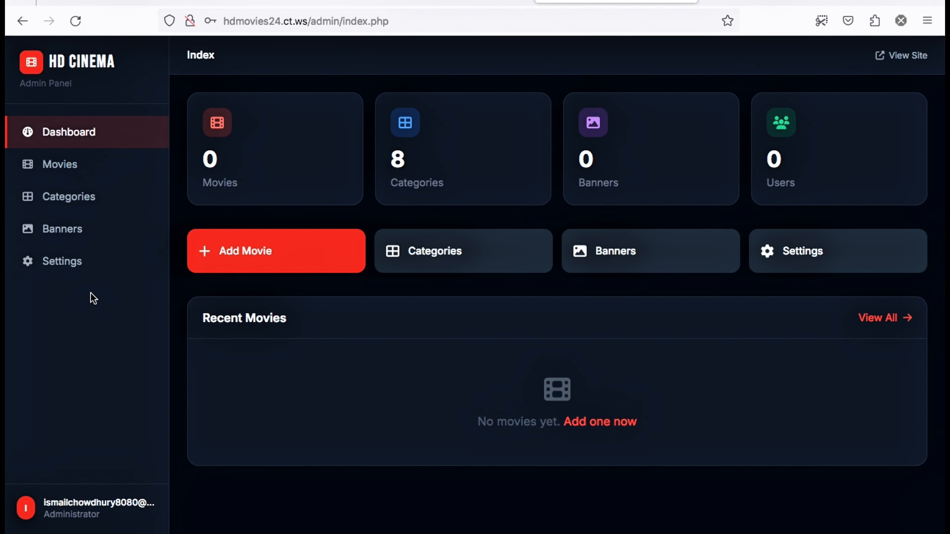
Open the public HD Cinema site from View Site in a new tab
right_click(52, 64)
click(69, 419)
right_click(878, 57)
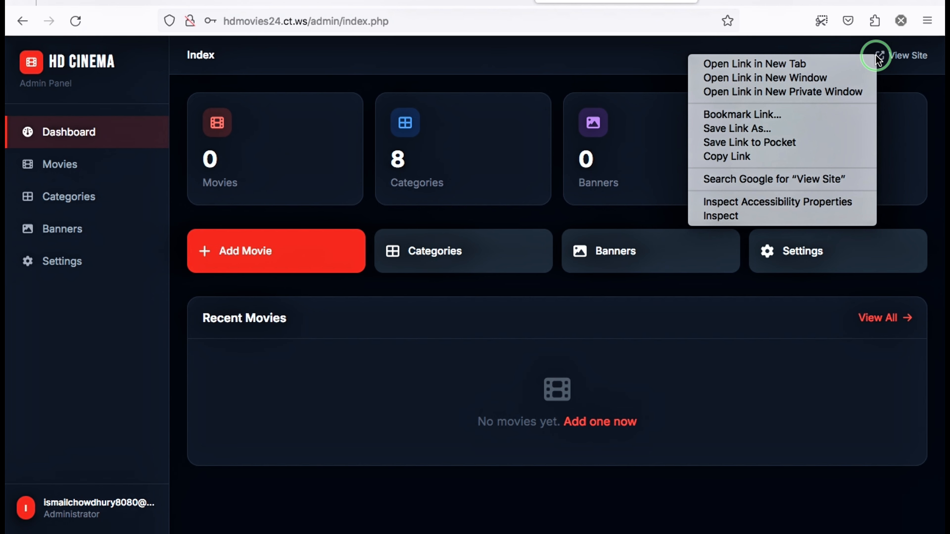
click(813, 65)
click(752, 3)
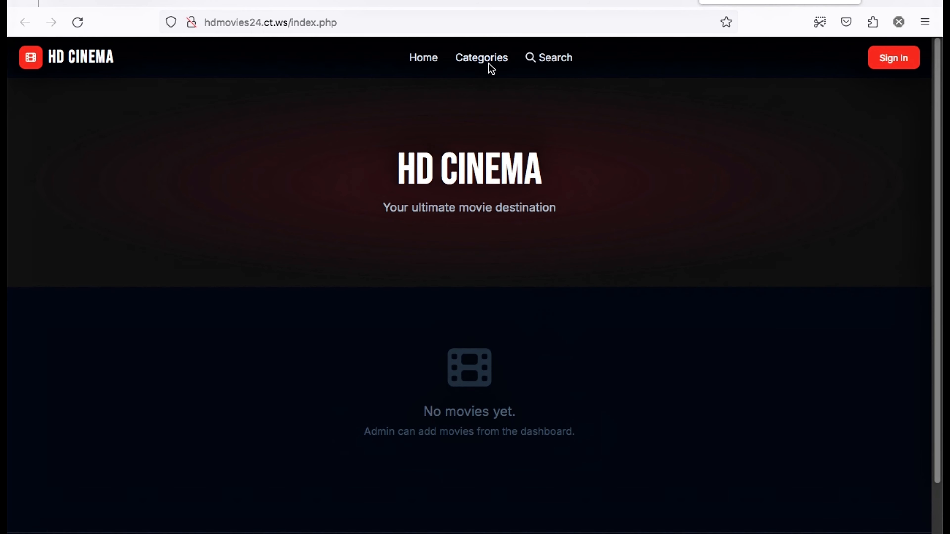
Check the public Categories page lists eight genres with 0 movies, then return home via the logo
click(463, 62)
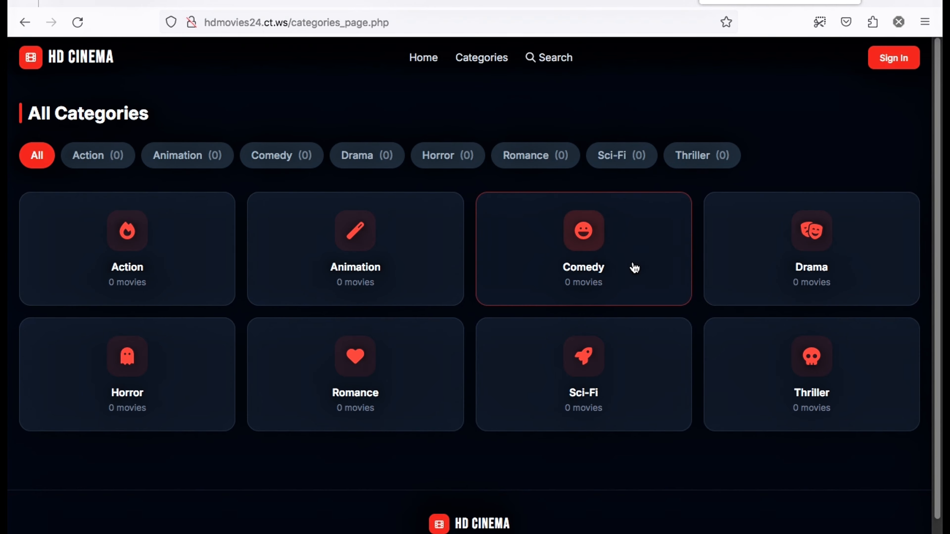
scroll(598, 260, down, 1)
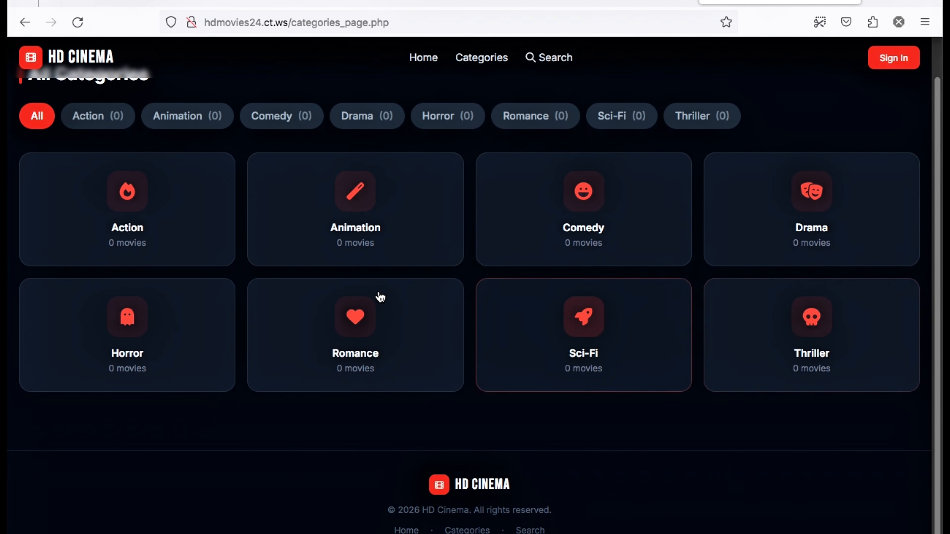
scroll(441, 262, up, 1)
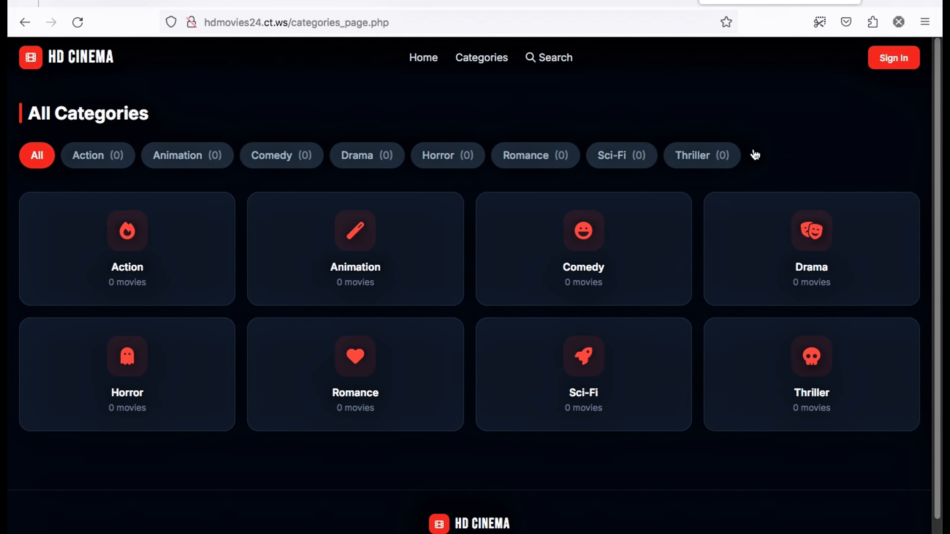
click(77, 59)
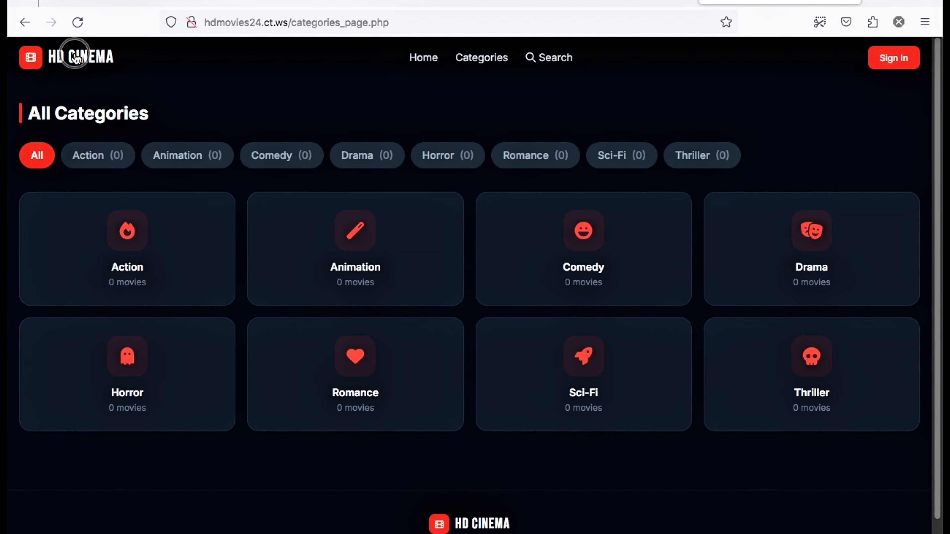